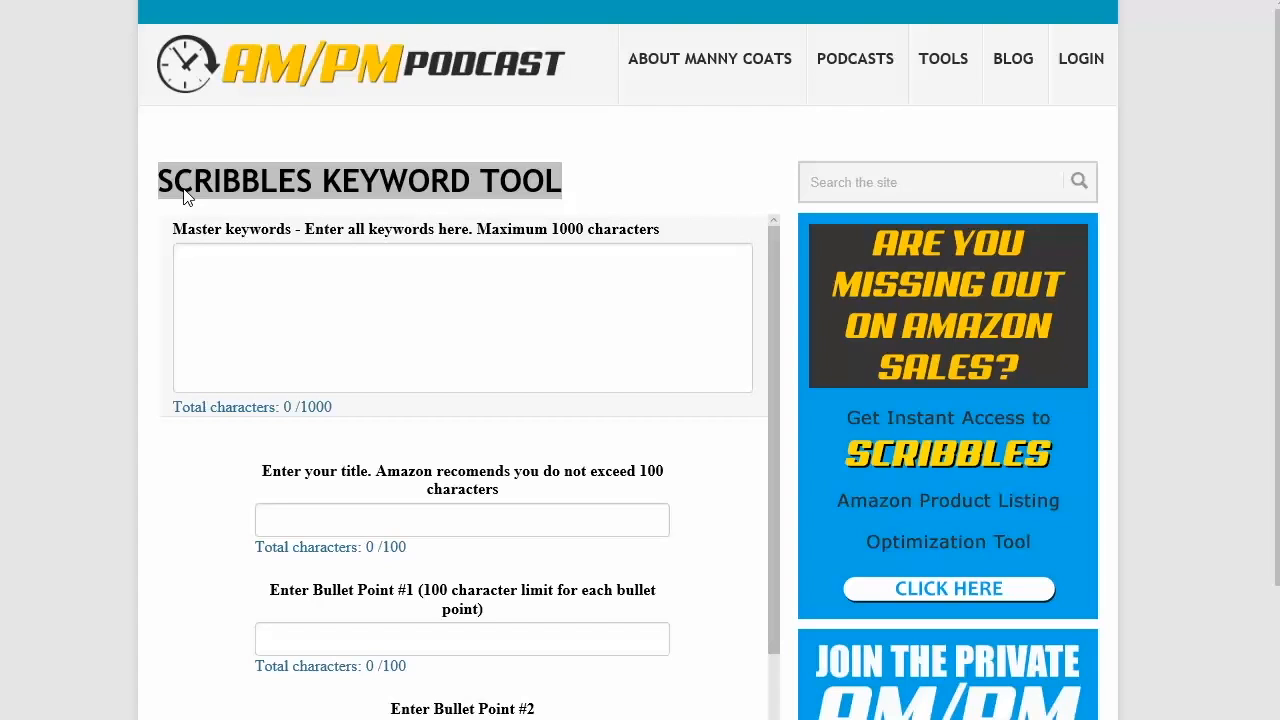
pyautogui.click(418, 294)
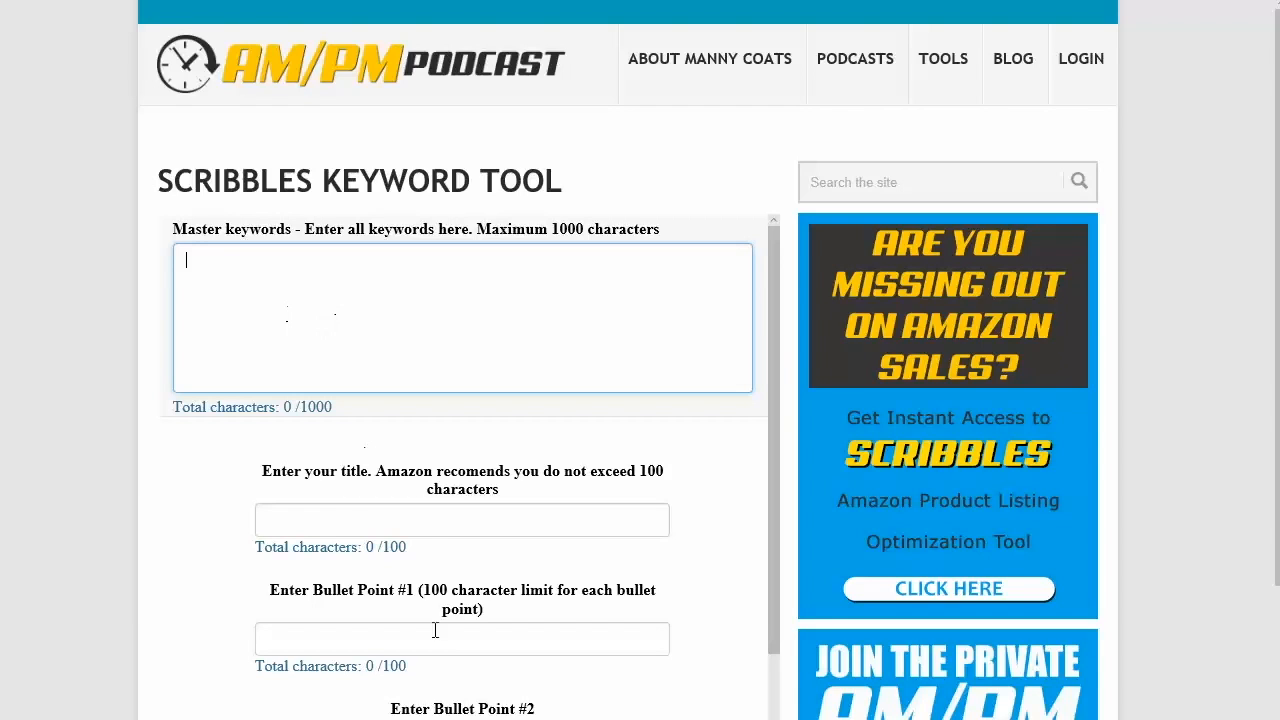
pyautogui.click(423, 527)
pyautogui.click(378, 646)
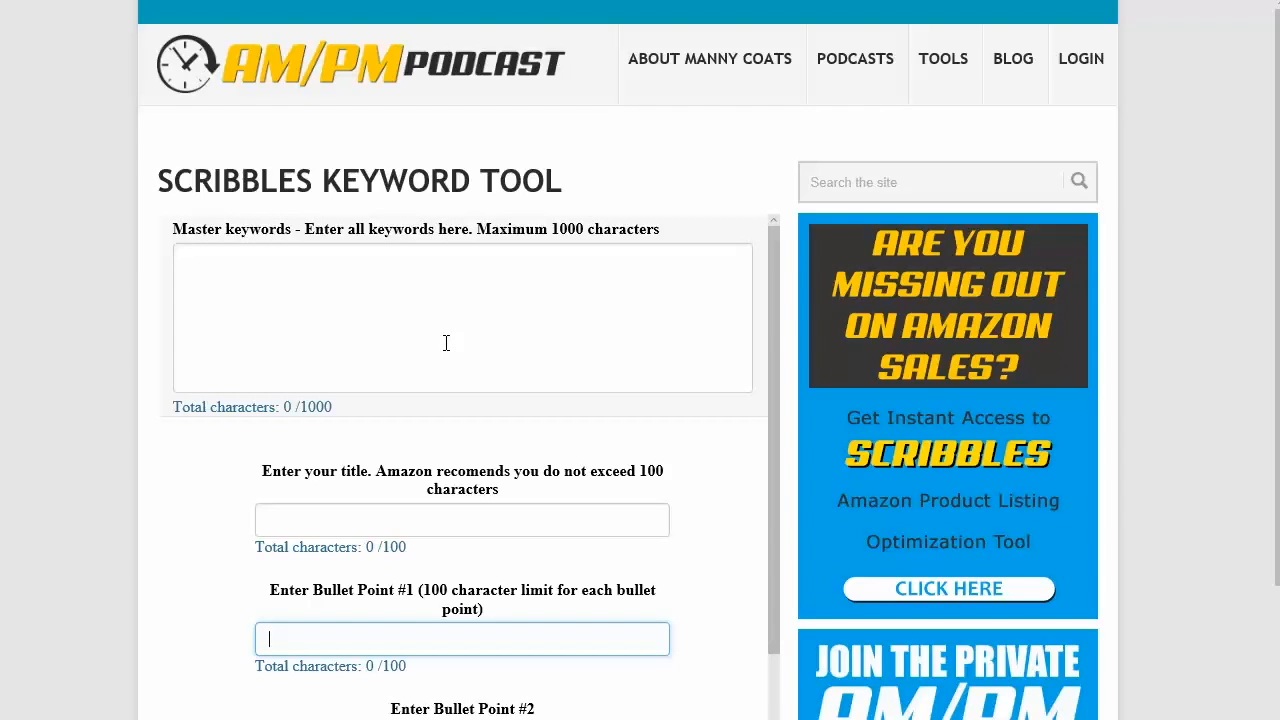
pyautogui.click(415, 292)
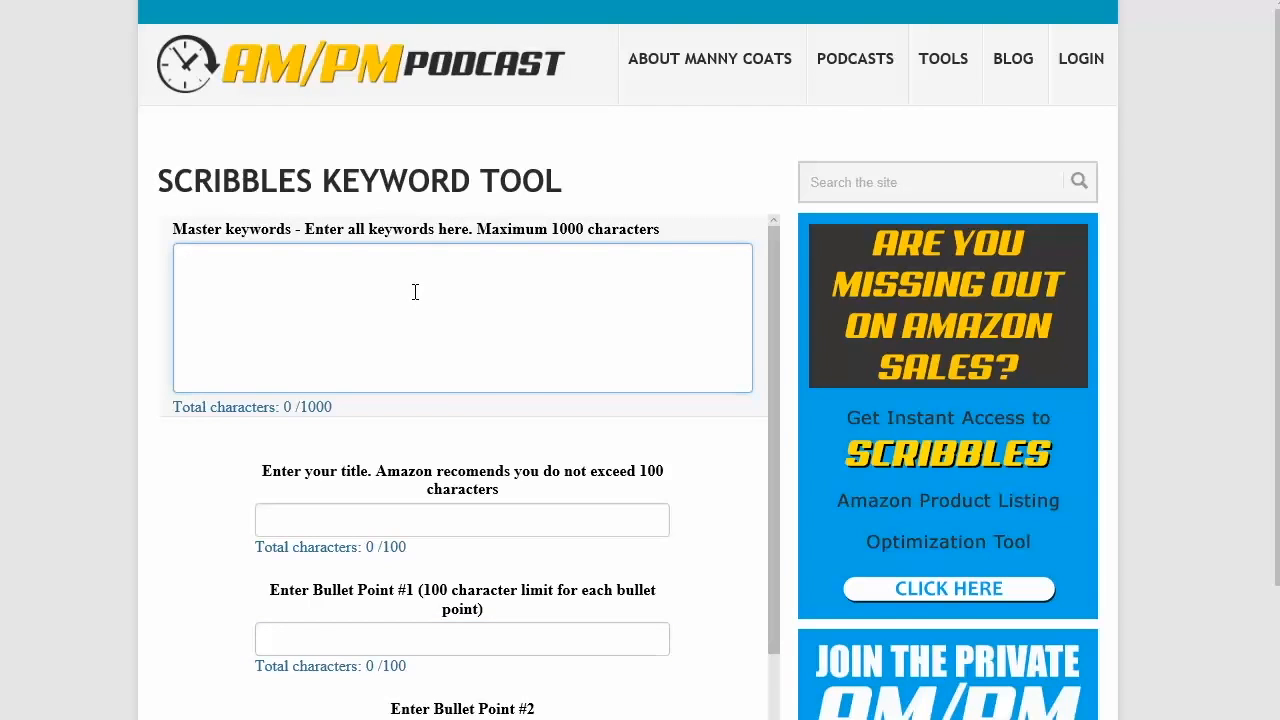
# Step: Enter the sample phrase 'Dog collar for big dogs' in the master keywords box
pyautogui.write('the')
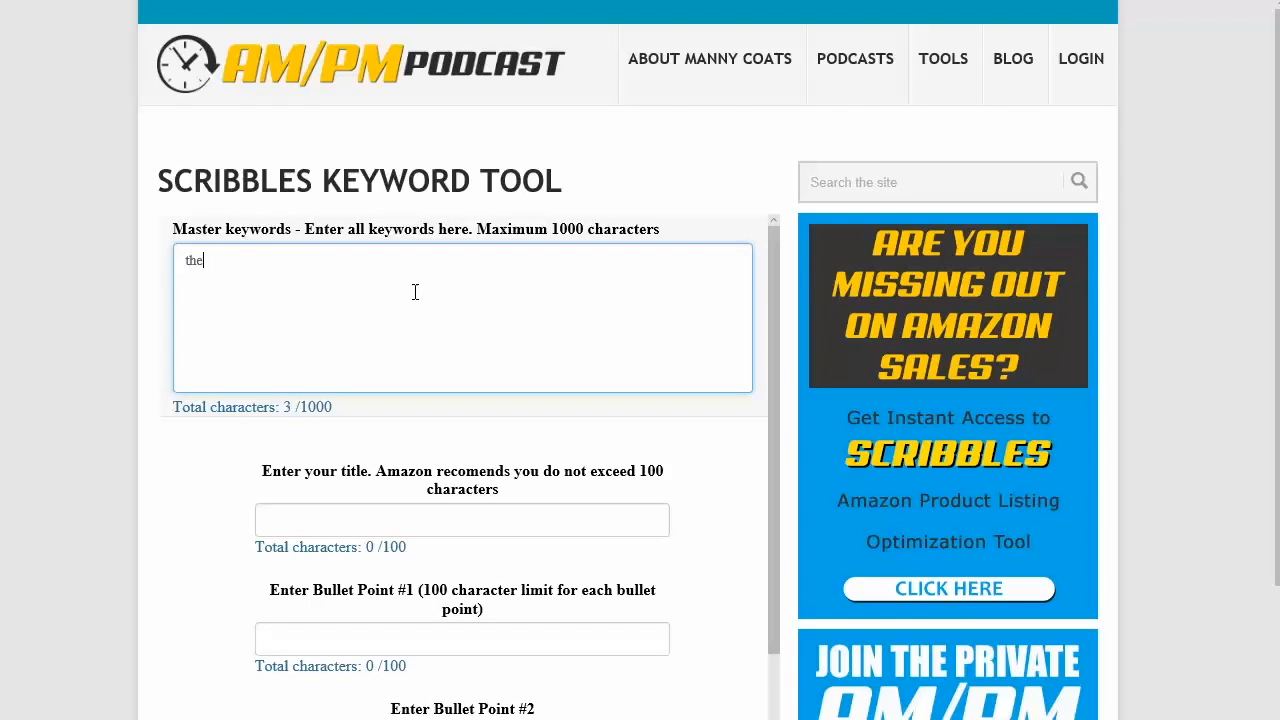
pyautogui.press('BackSpace')
pyautogui.press('BackSpace')
pyautogui.press('BackSpace')
pyautogui.press('BackSpace')
pyautogui.write('Dog collar for ')
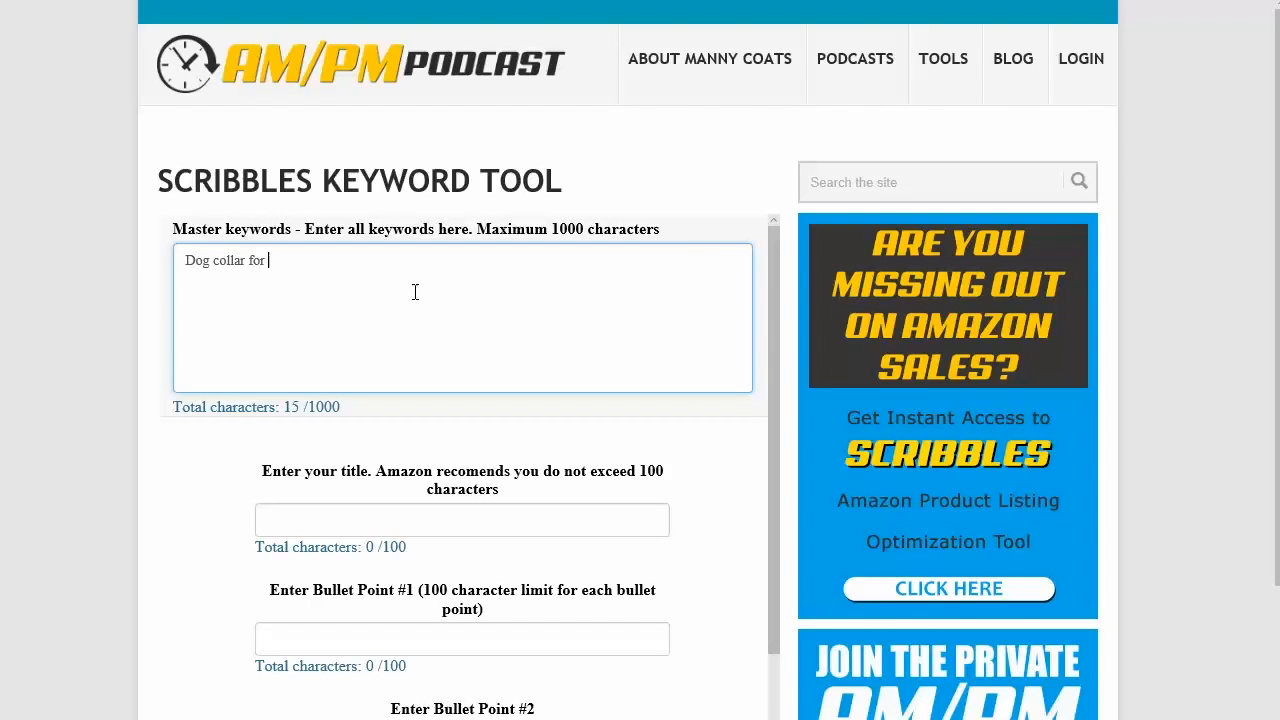
pyautogui.write('big dogs')
# Step: Replace the sample phrase in the master keywords box with 'Led Dog Collar'
pyautogui.moveTo(354, 260); pyautogui.dragTo(162, 247)
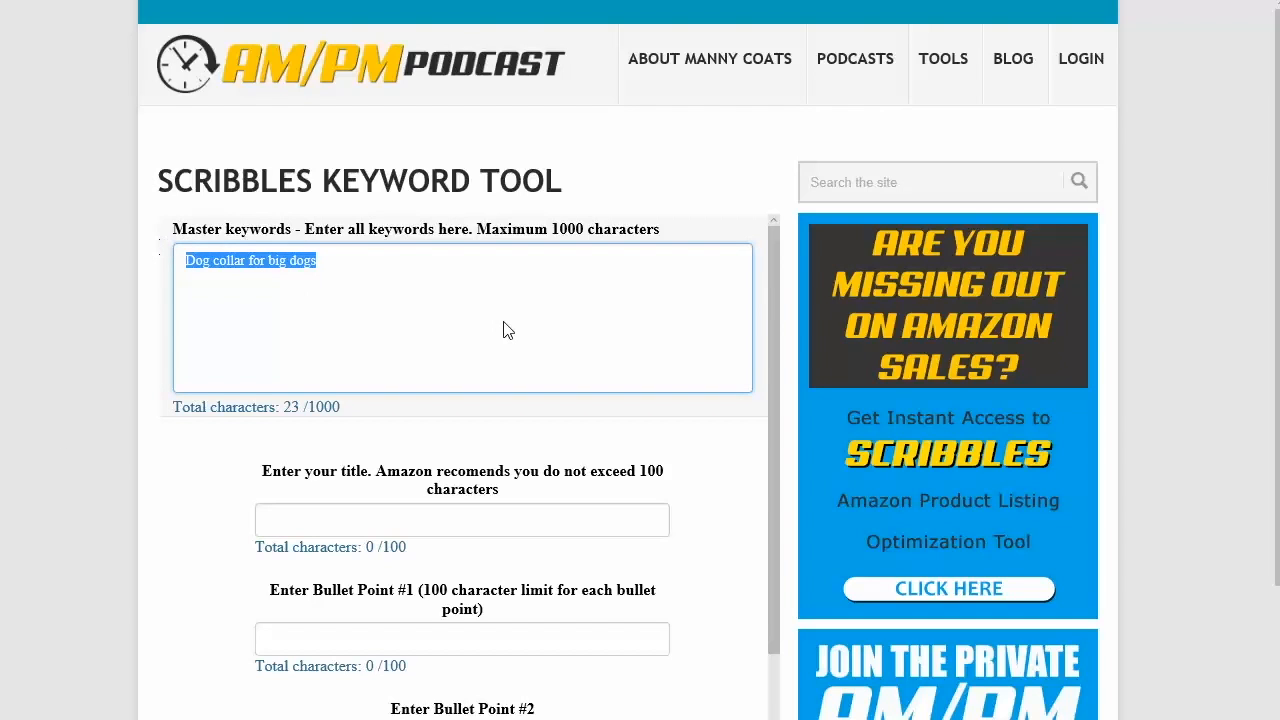
pyautogui.write('Led ')
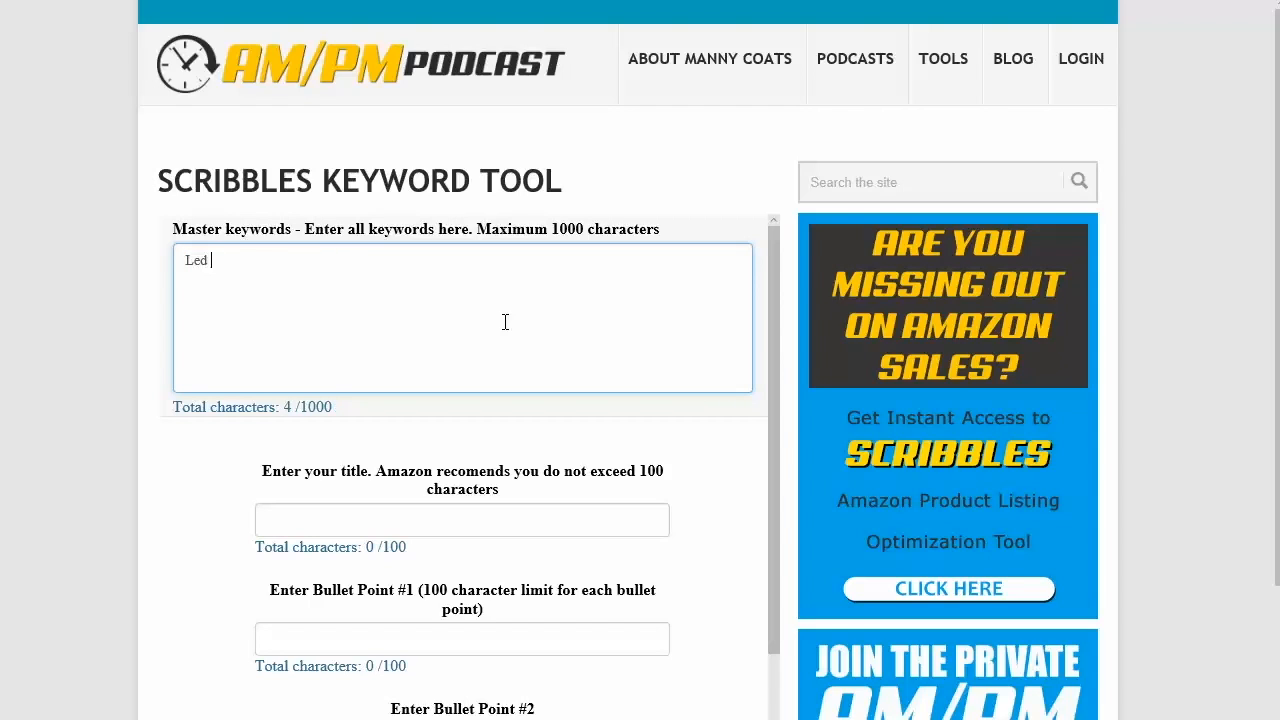
pyautogui.write('Dog Collar')
# Step: Select all text in the master keywords box and delete it
pyautogui.moveTo(323, 251); pyautogui.dragTo(194, 250)
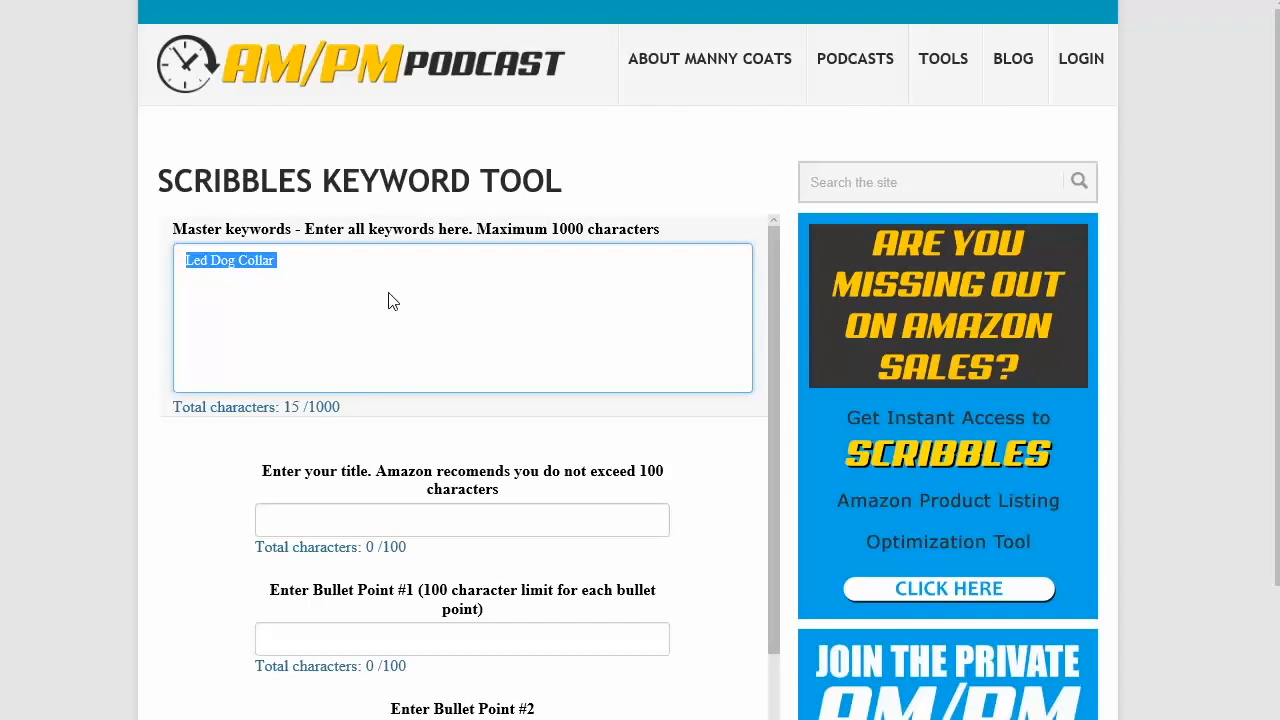
pyautogui.click(436, 294)
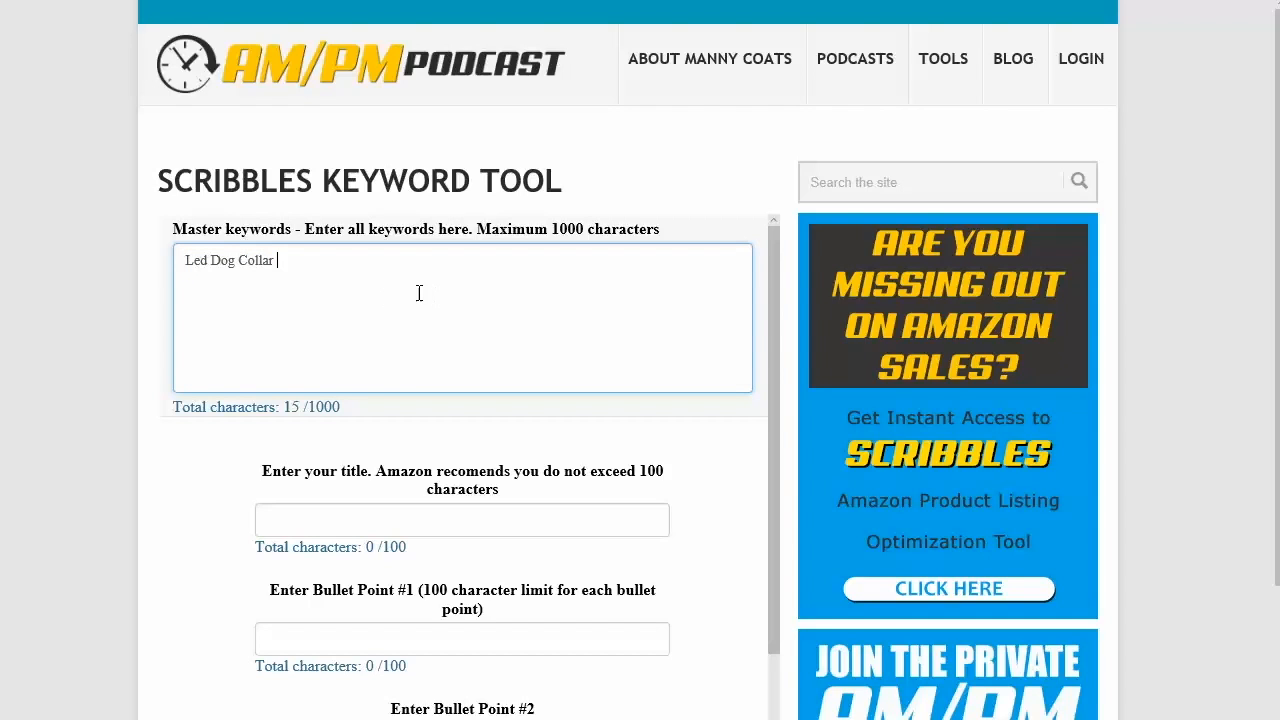
pyautogui.moveTo(418, 293); pyautogui.dragTo(31, 291)
pyautogui.press('BackSpace')
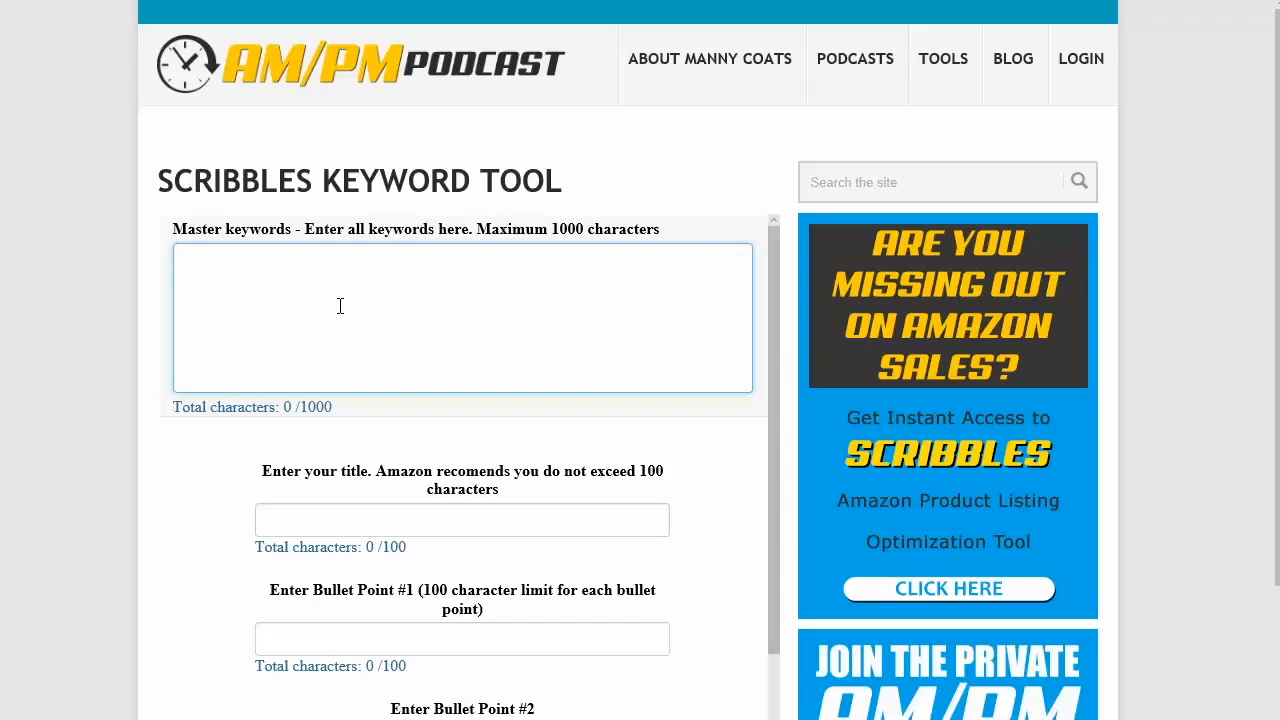
# Step: Paste the copied LED dog collar keyword list into the master keywords box
pyautogui.hotkey('ctrl', 'v')
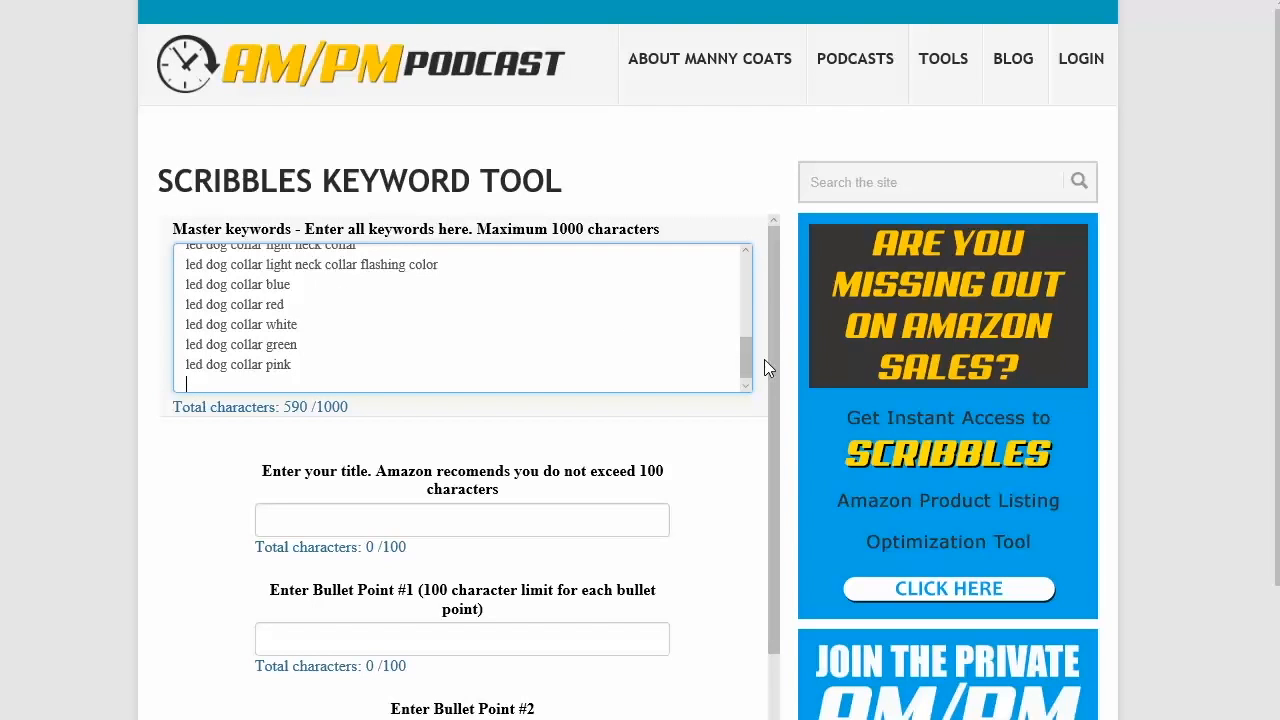
pyautogui.moveTo(747, 360); pyautogui.dragTo(745, 268)
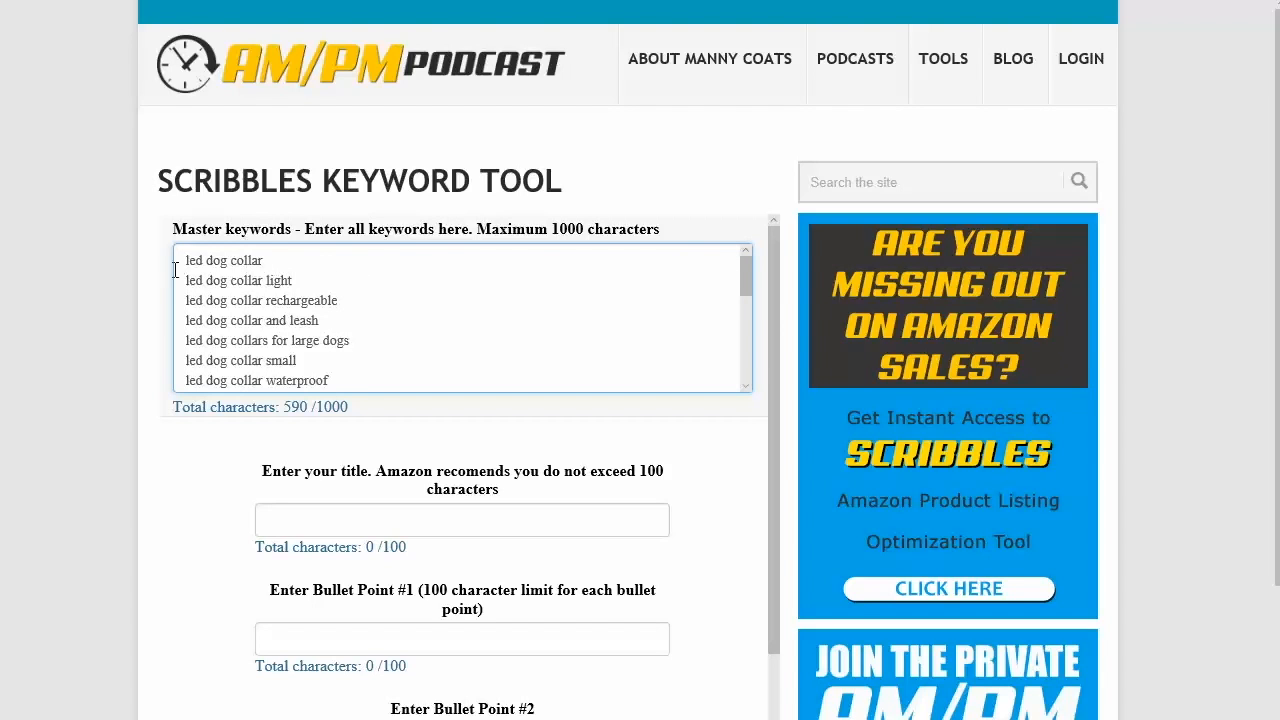
pyautogui.moveTo(742, 285)
pyautogui.mouseDown()
pyautogui.moveTo(737, 378)
pyautogui.moveTo(742, 262)
pyautogui.mouseUp()
# Step: Highlight the first several keyword lines in the master keywords list to examine them
pyautogui.moveTo(187, 260); pyautogui.dragTo(346, 308)
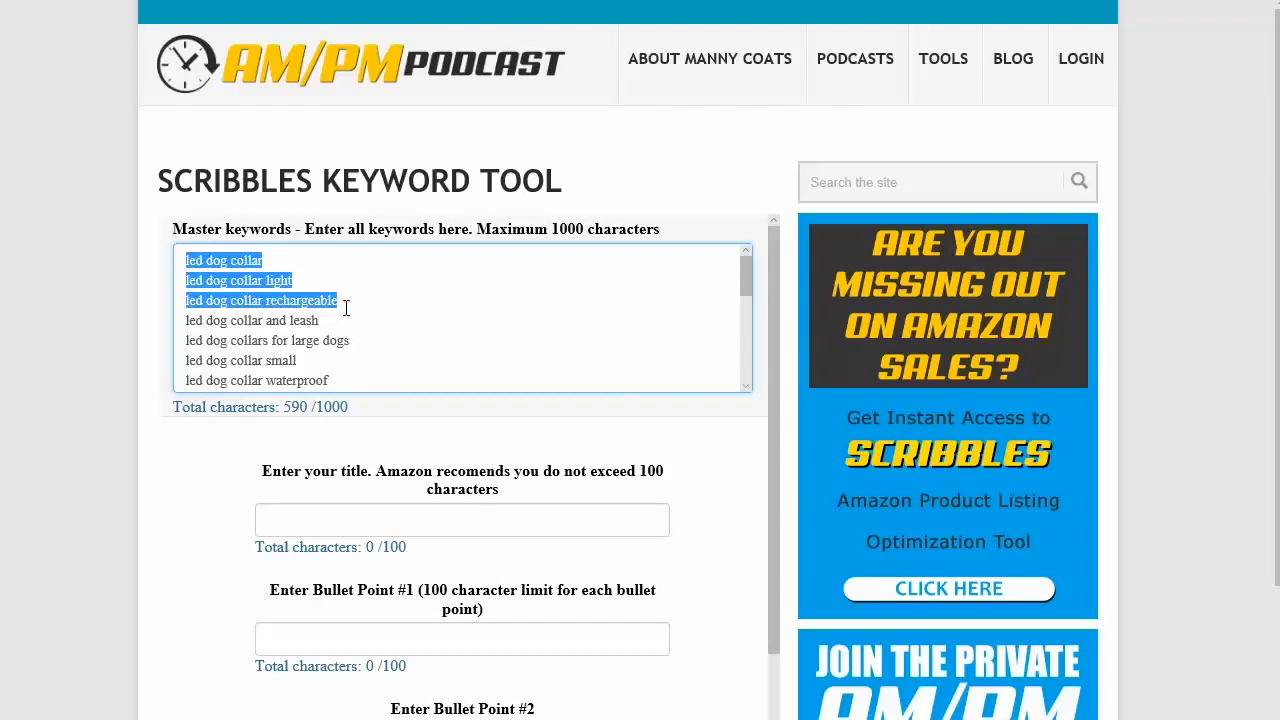
pyautogui.click(343, 320)
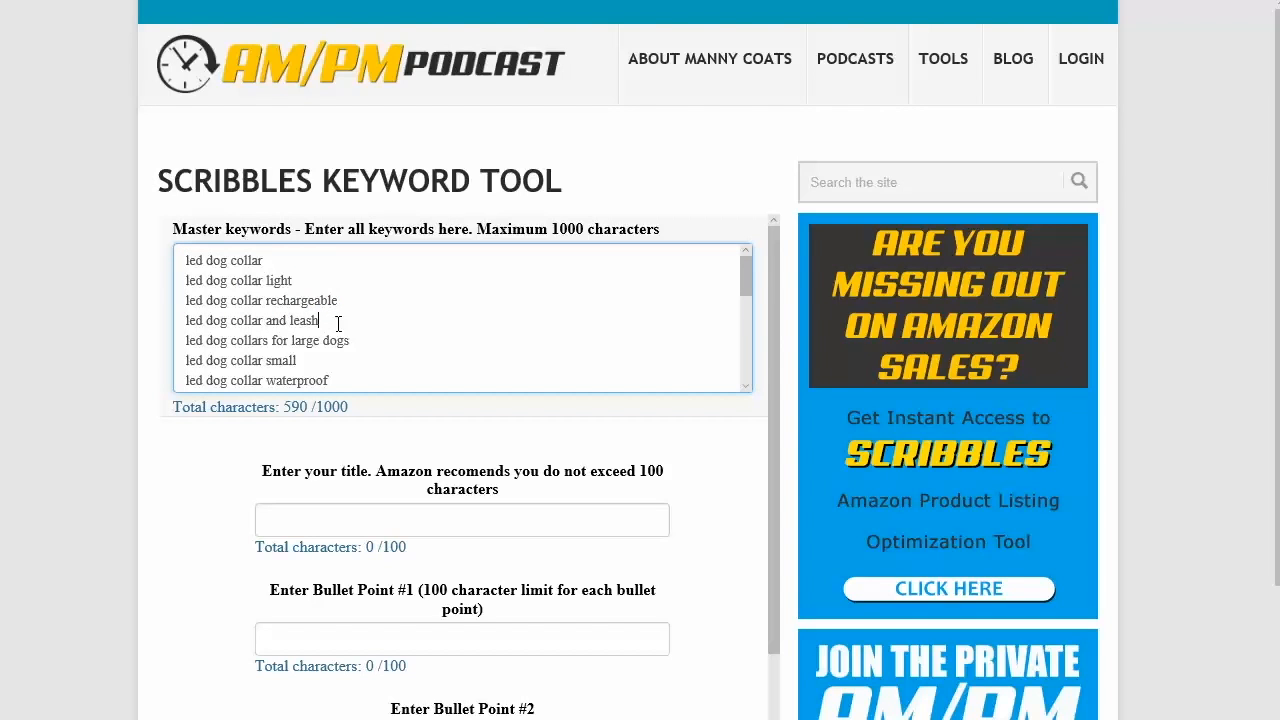
pyautogui.moveTo(331, 321); pyautogui.dragTo(178, 257)
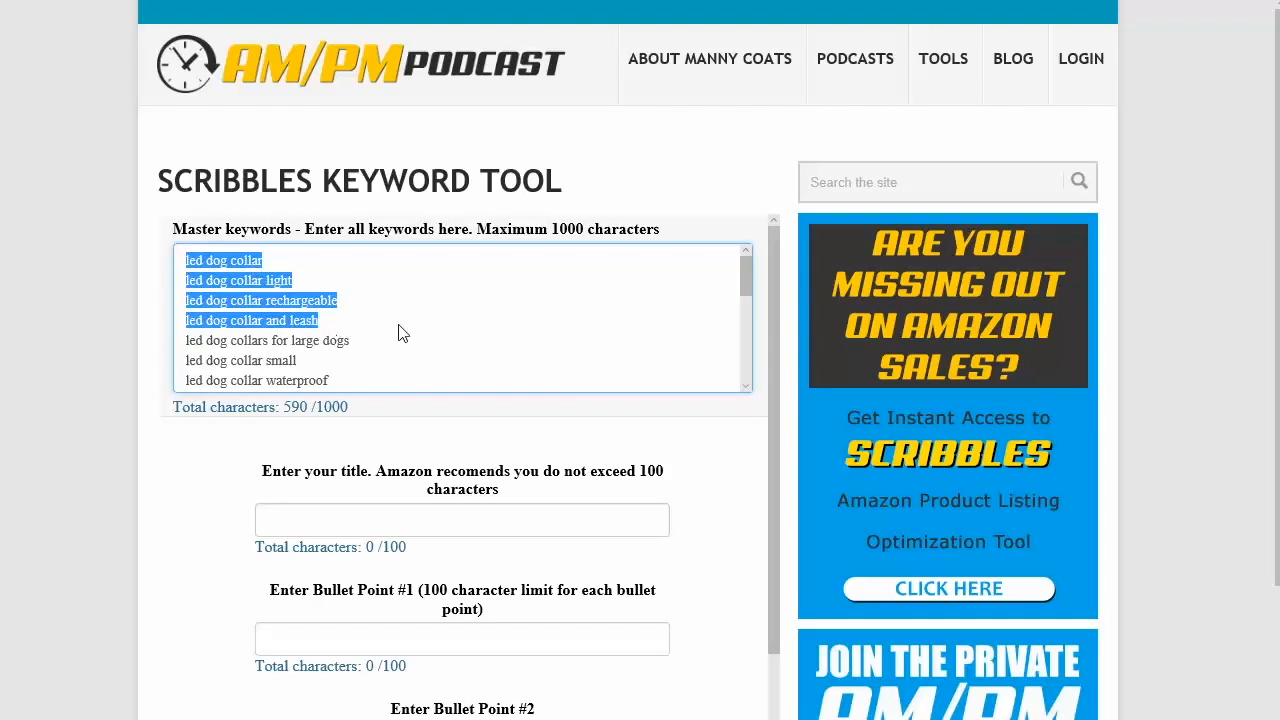
pyautogui.click(328, 352)
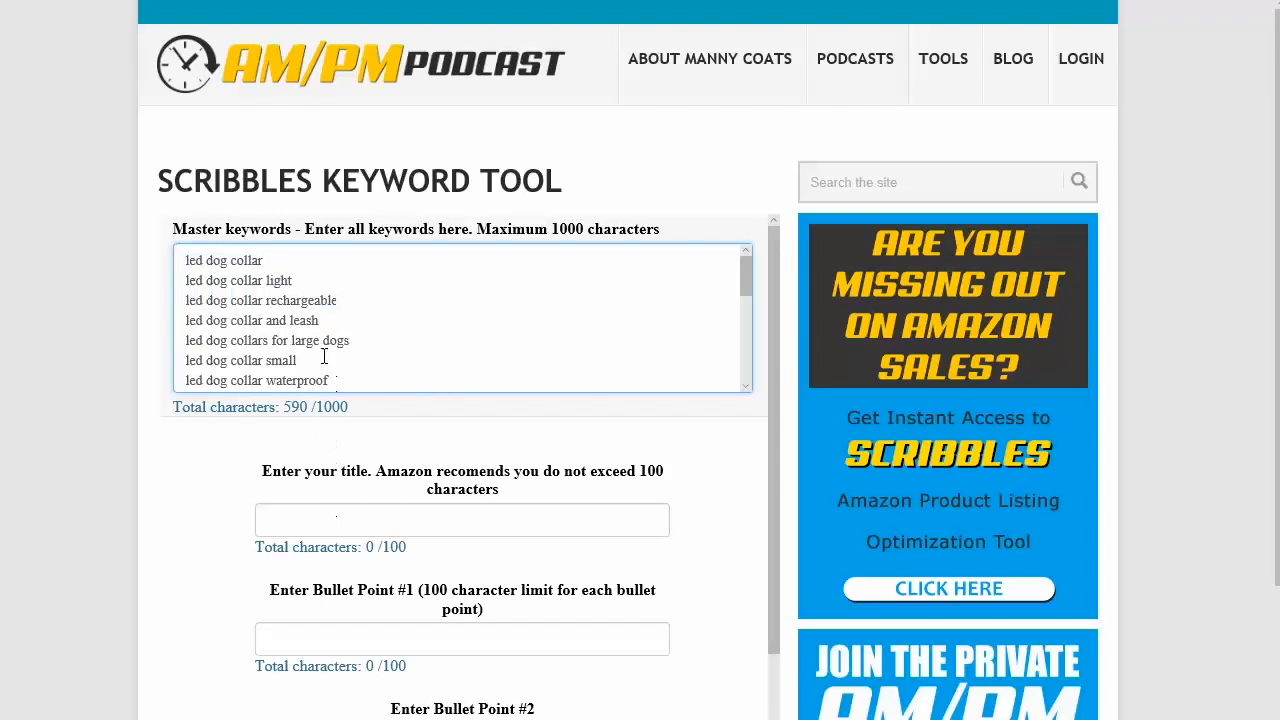
# Step: Scroll through the form to review the bullet point, keyword and result fields, then return to the top
pyautogui.click(287, 524)
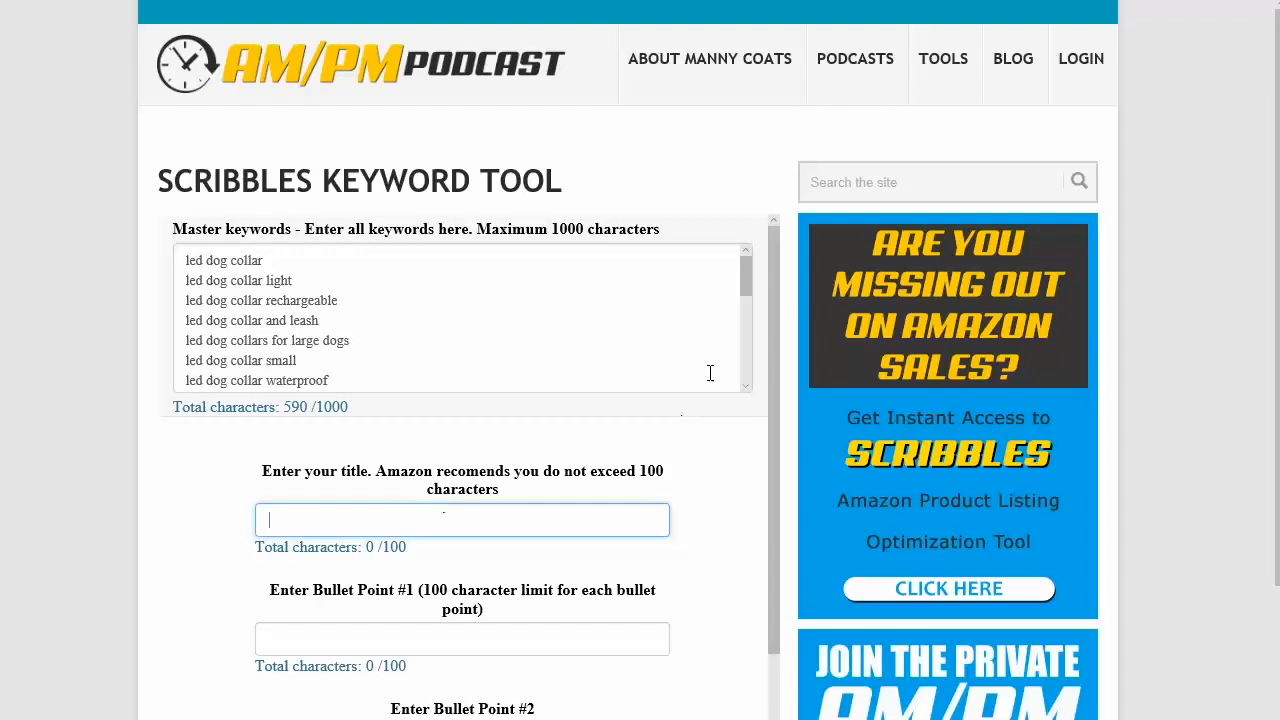
pyautogui.moveTo(773, 304); pyautogui.dragTo(773, 306)
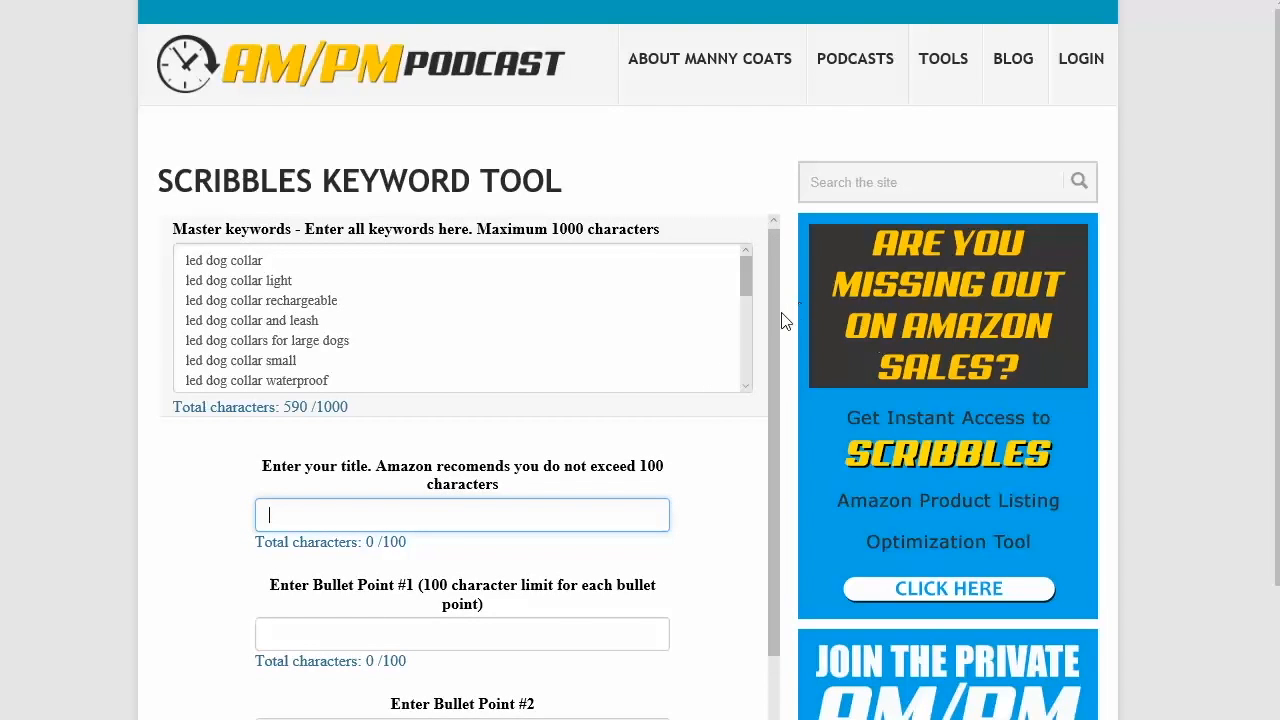
pyautogui.scroll(-1, 772, 345)
pyautogui.scroll(-3, 765, 363)
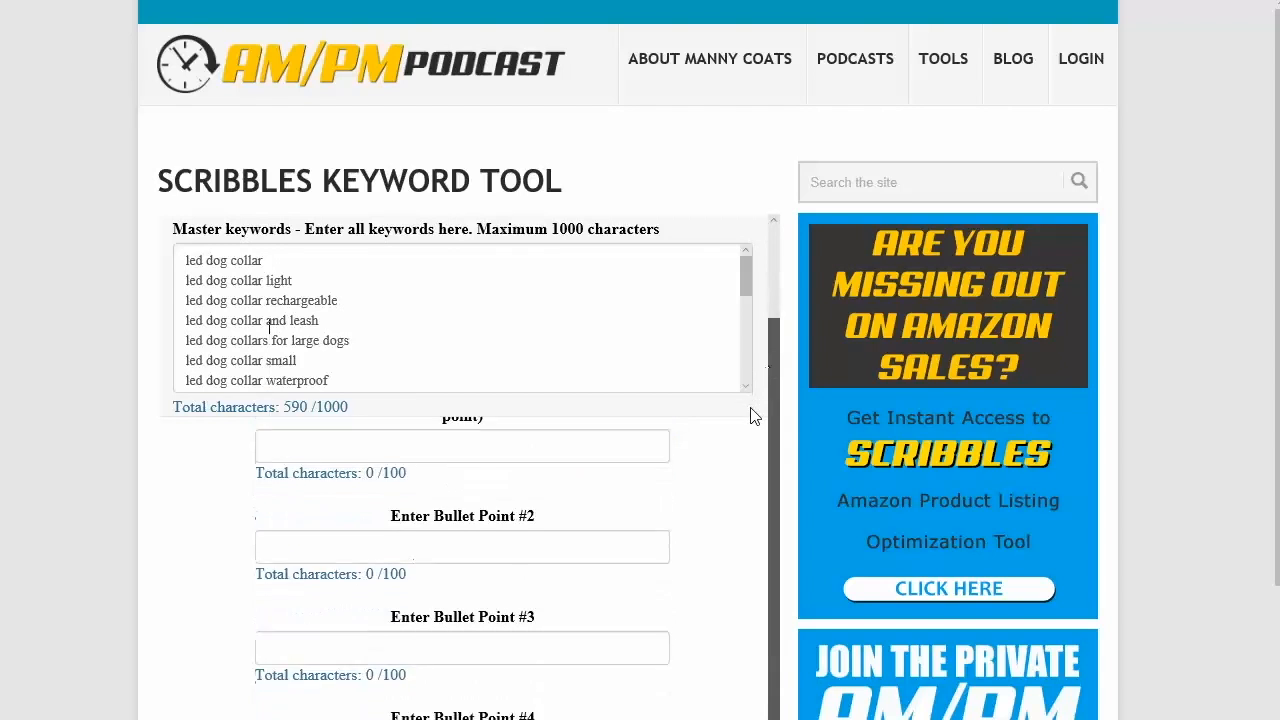
pyautogui.scroll(-3, 708, 543)
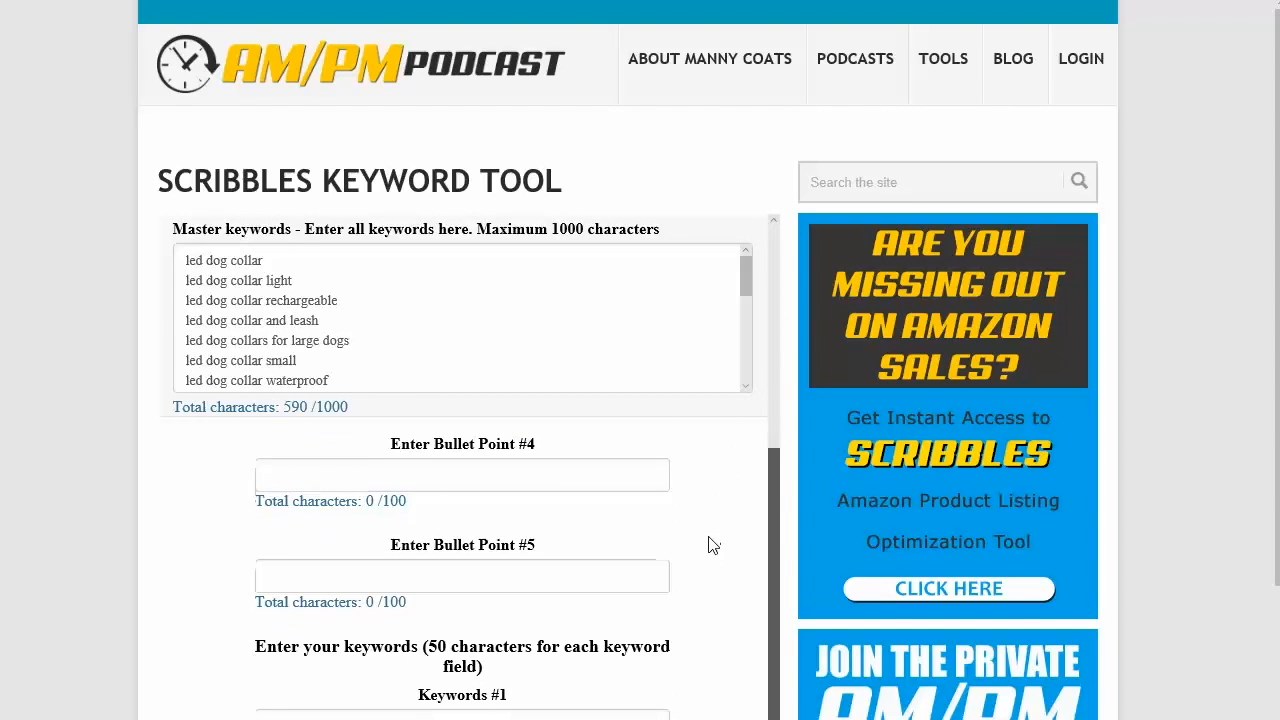
pyautogui.scroll(-1, 693, 630)
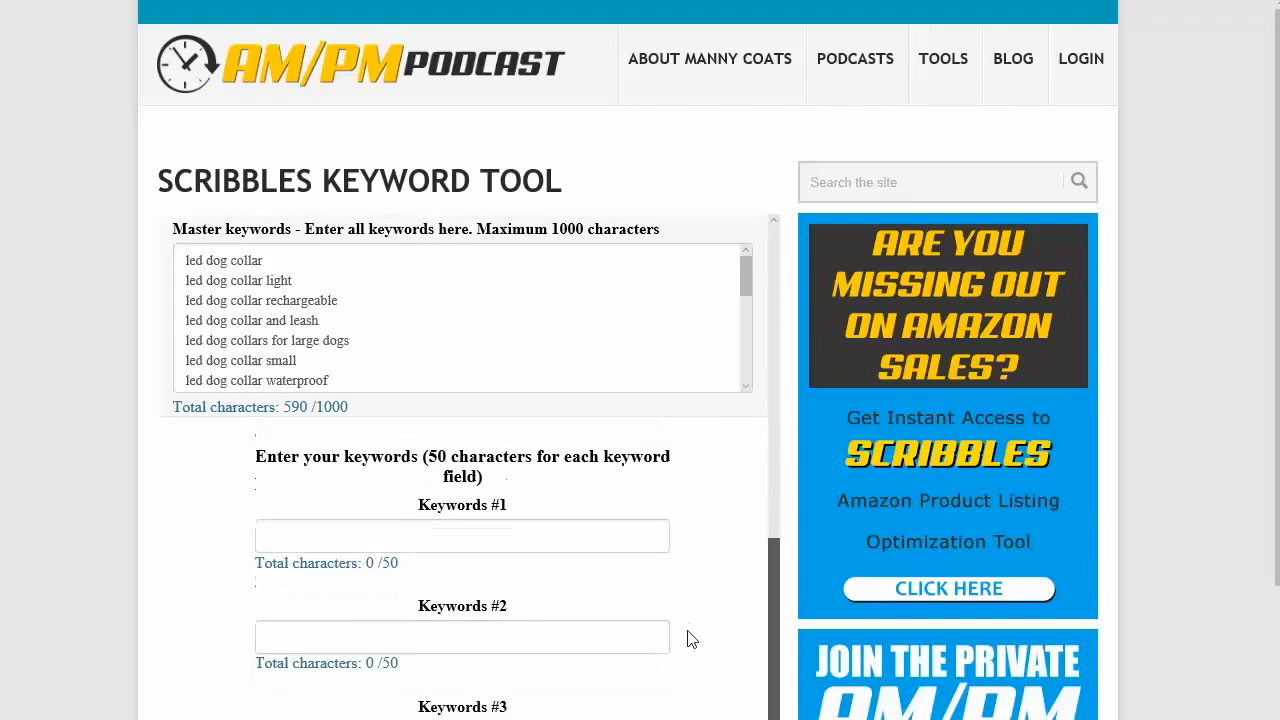
pyautogui.scroll(-3, 688, 640)
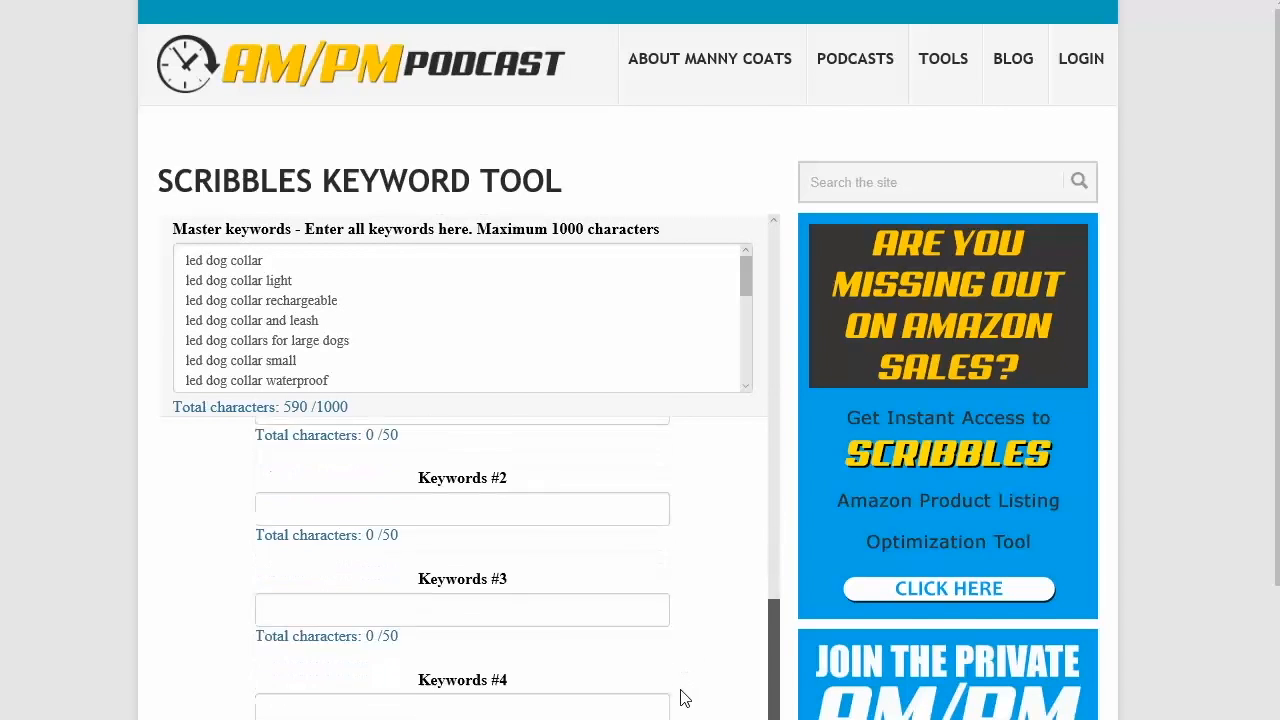
pyautogui.moveTo(774, 700)
pyautogui.mouseDown()
pyautogui.moveTo(774, 256)
pyautogui.moveTo(774, 692)
pyautogui.mouseUp()
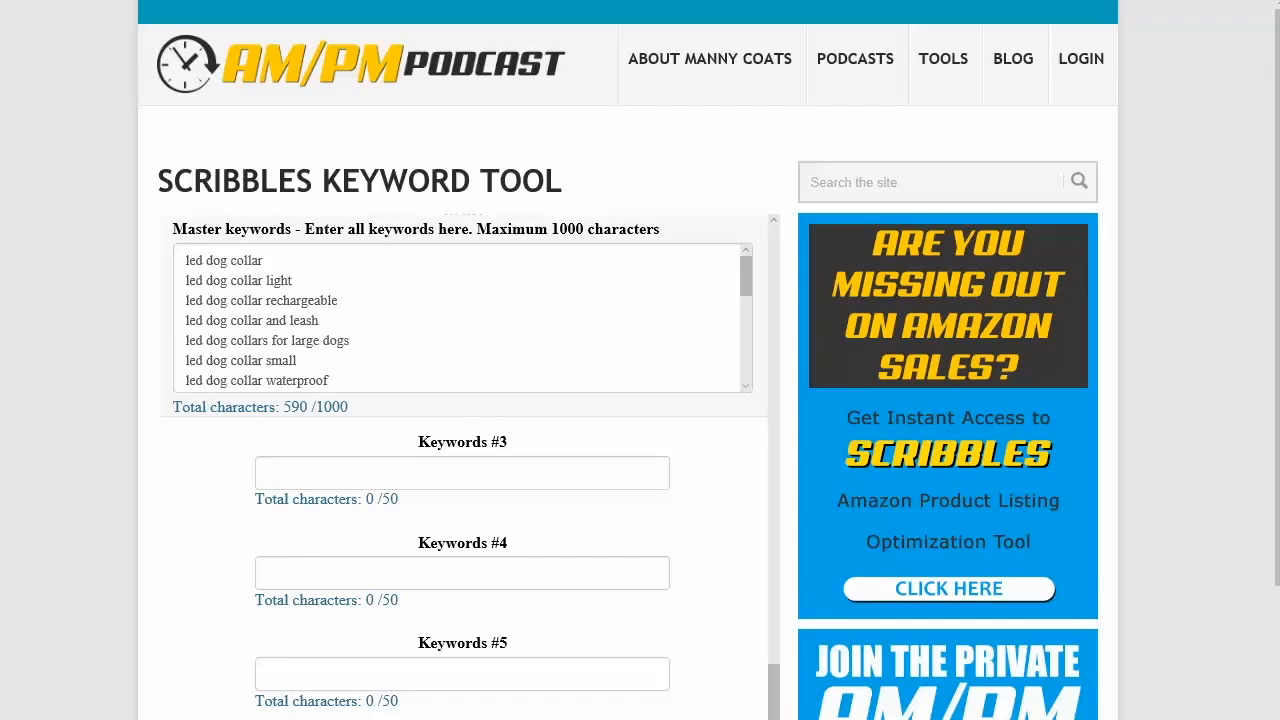
pyautogui.scroll(-4, 1248, 437)
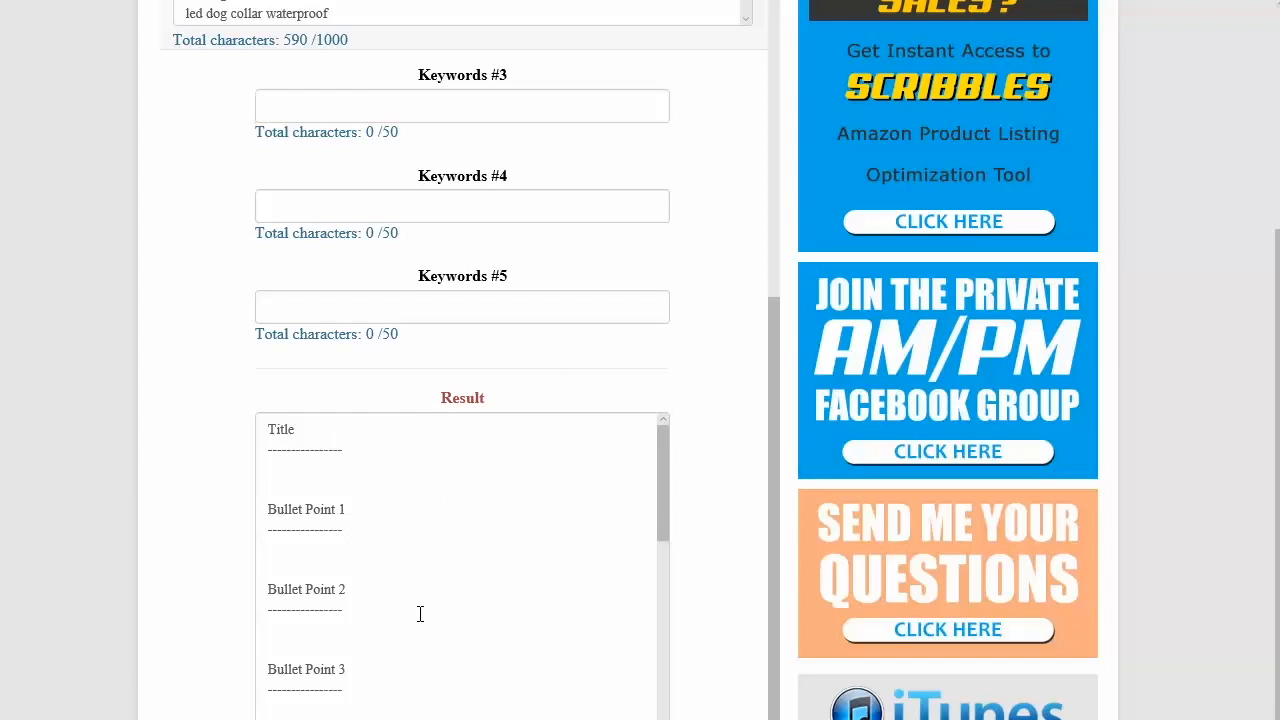
pyautogui.scroll(3, 1266, 540)
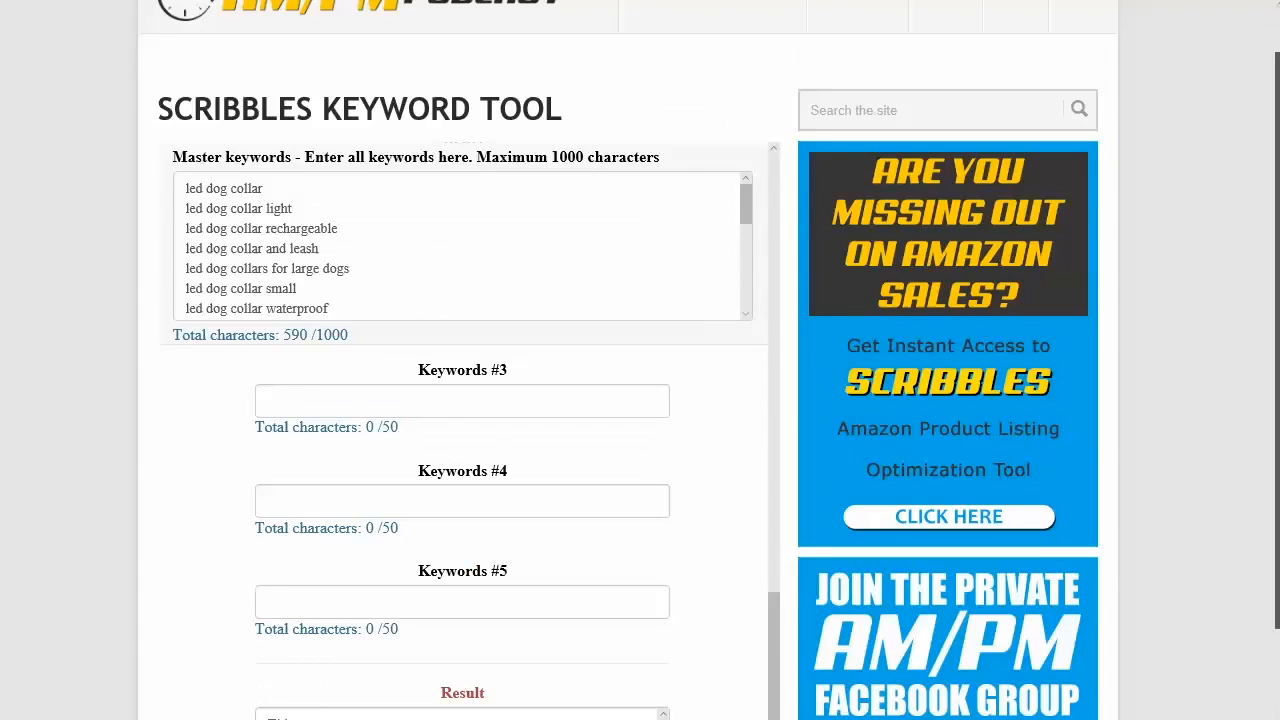
pyautogui.scroll(1, 1255, 263)
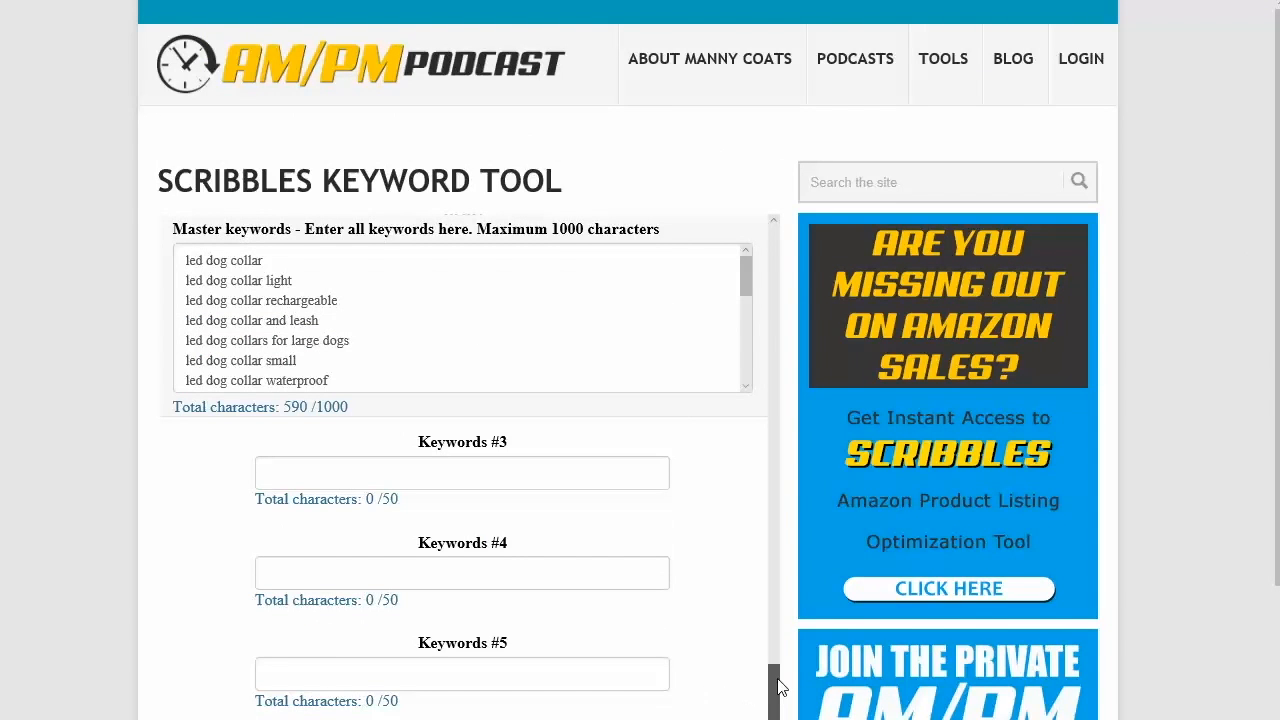
pyautogui.moveTo(780, 688); pyautogui.dragTo(779, 443)
# Step: Examine the master keyword text in the box by selecting parts of it
pyautogui.moveTo(301, 278); pyautogui.dragTo(365, 350)
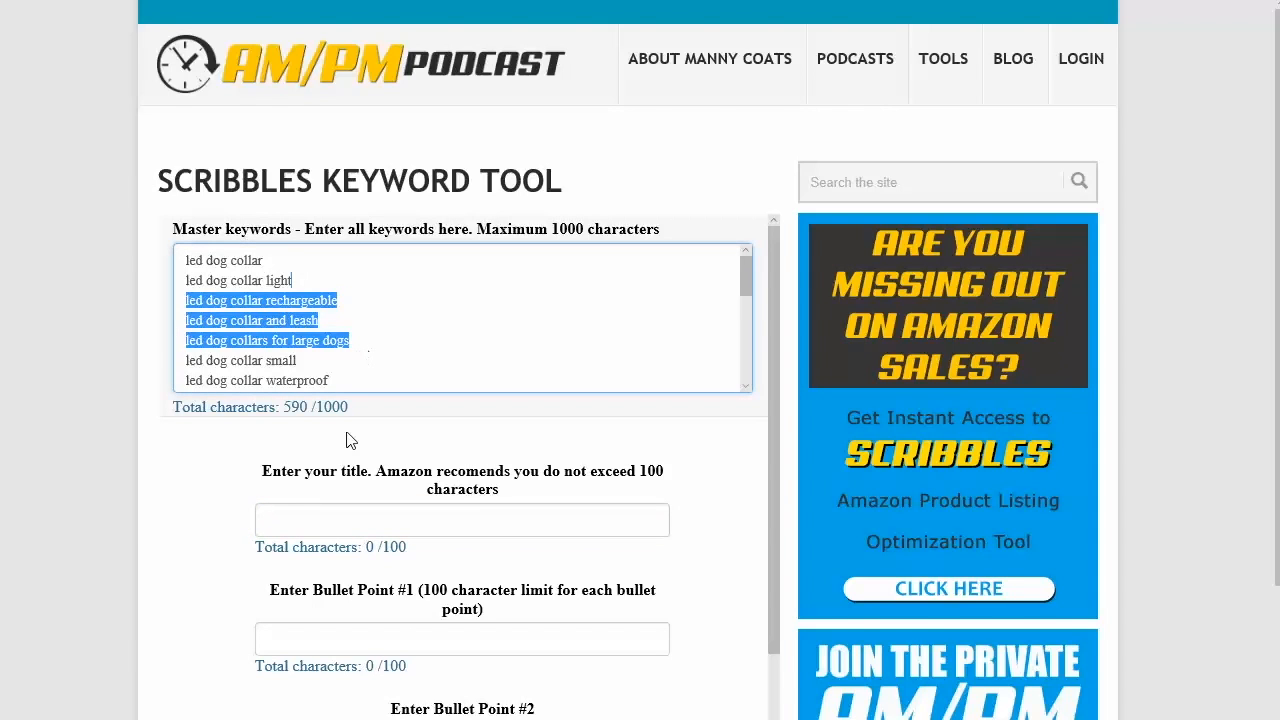
pyautogui.click(297, 516)
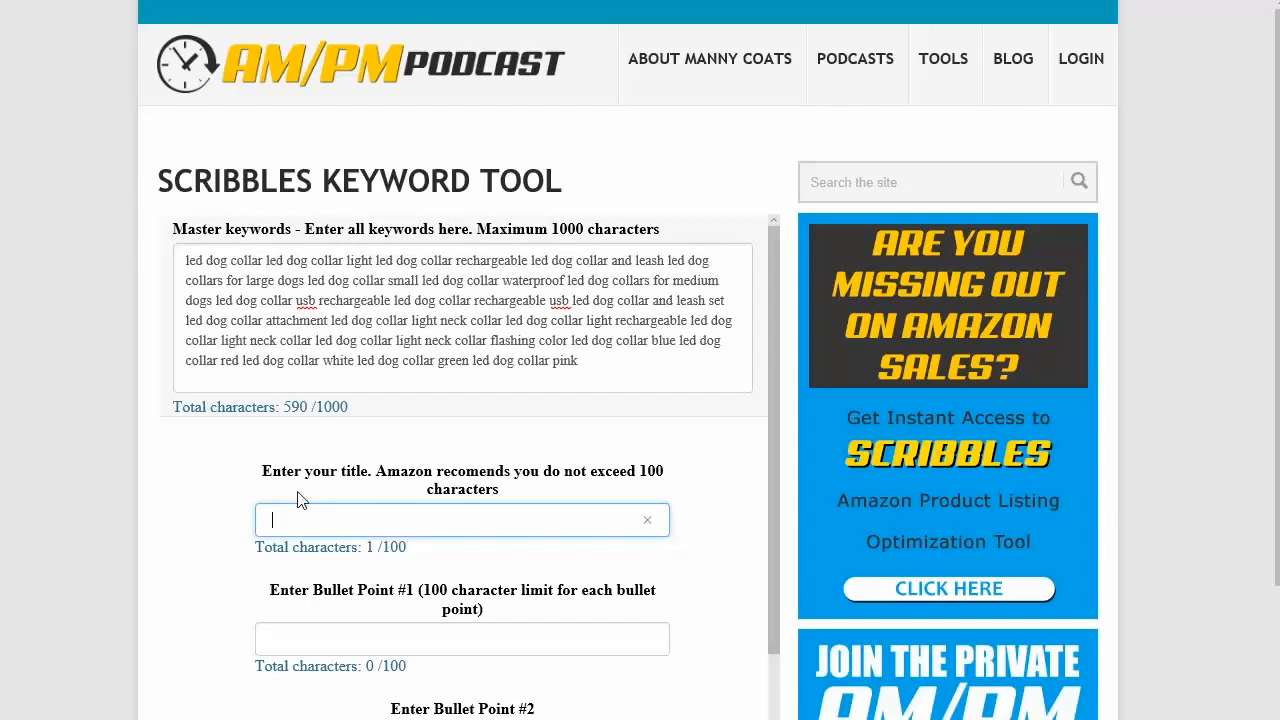
pyautogui.press('BackSpace')
pyautogui.moveTo(186, 262); pyautogui.dragTo(225, 282)
pyautogui.click(362, 287)
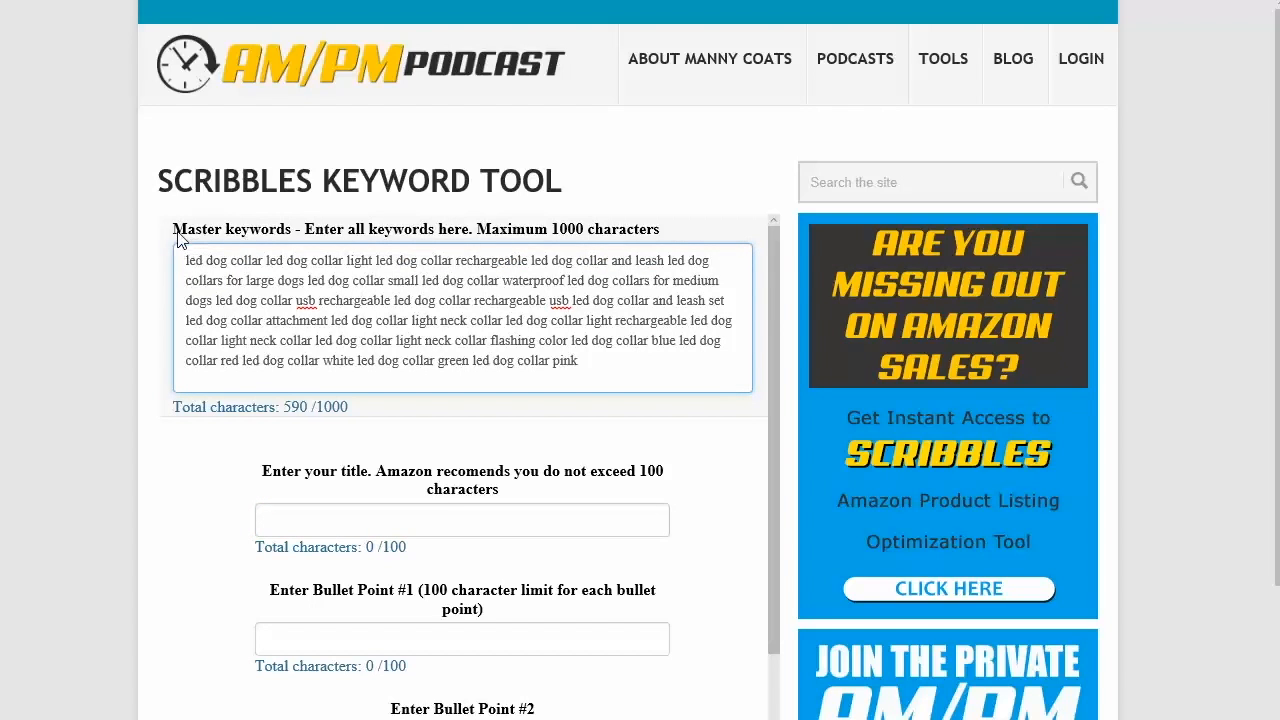
pyautogui.moveTo(174, 229); pyautogui.dragTo(268, 233)
pyautogui.click(351, 318)
# Step: Start the title field with 'LED Dog Collar - '
pyautogui.click(293, 516)
pyautogui.write('LED')
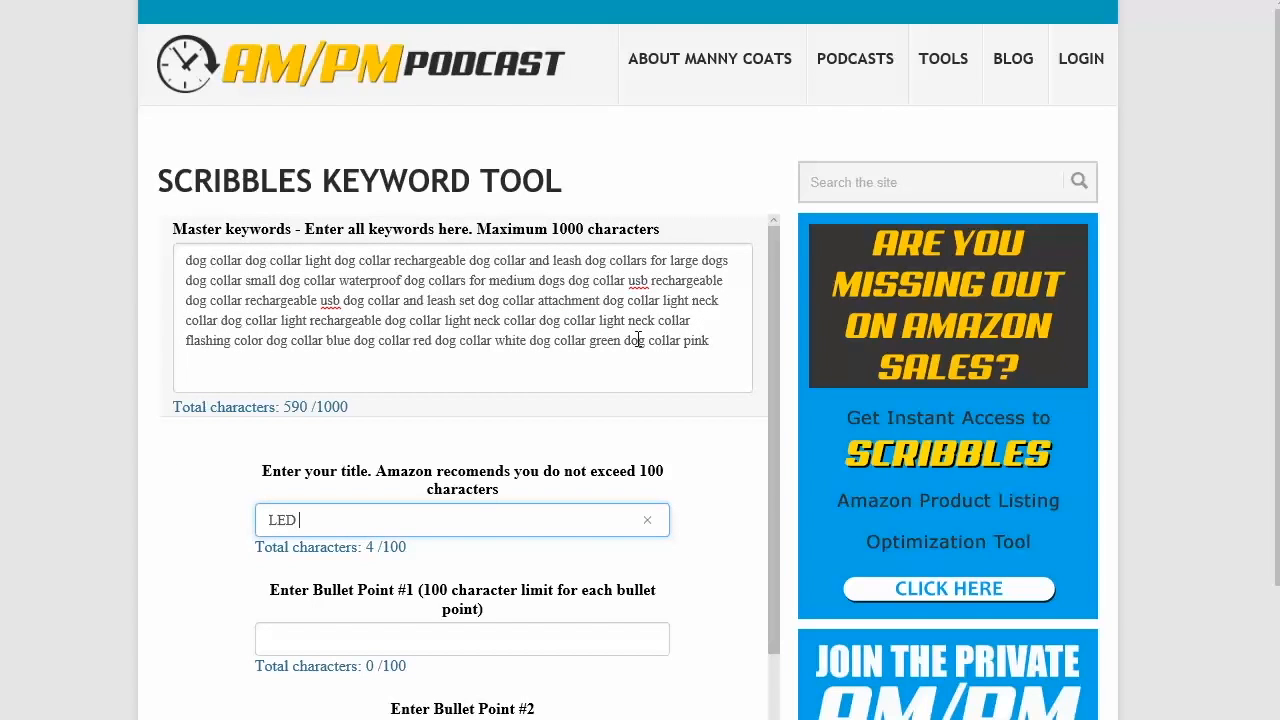
pyautogui.moveTo(726, 347); pyautogui.dragTo(138, 225)
pyautogui.click(344, 519)
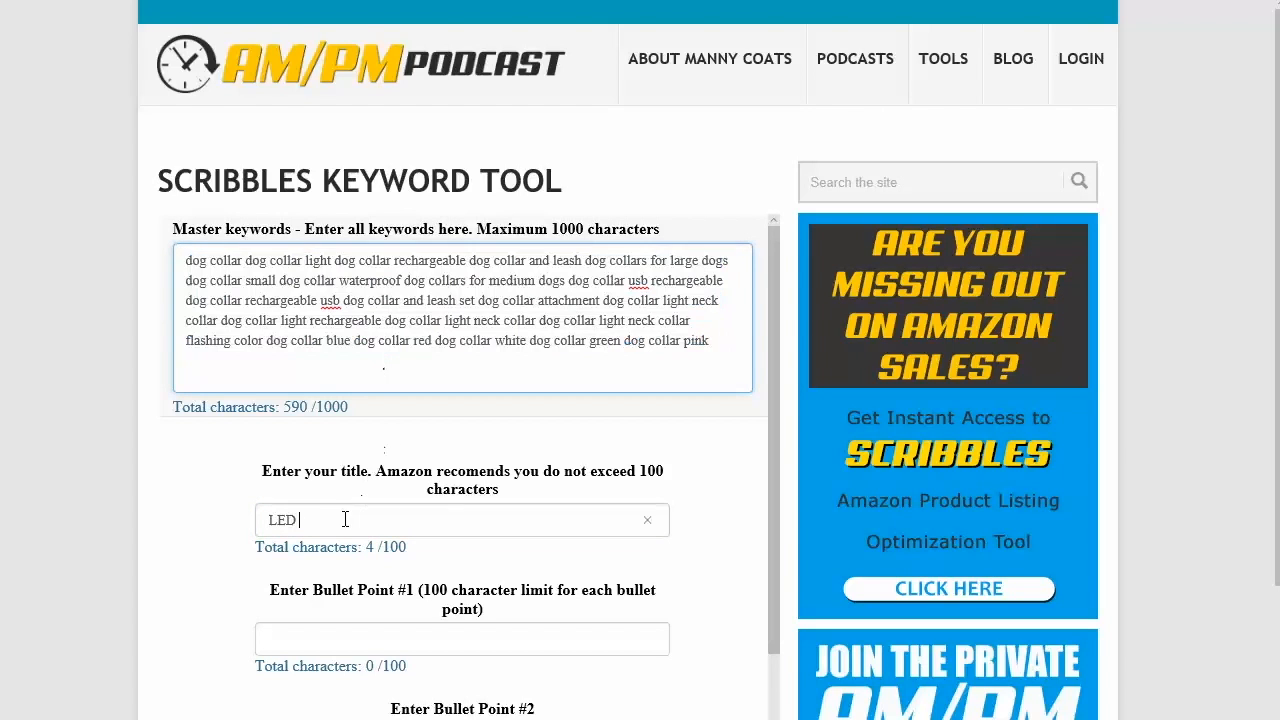
pyautogui.write('Dog Collar -')
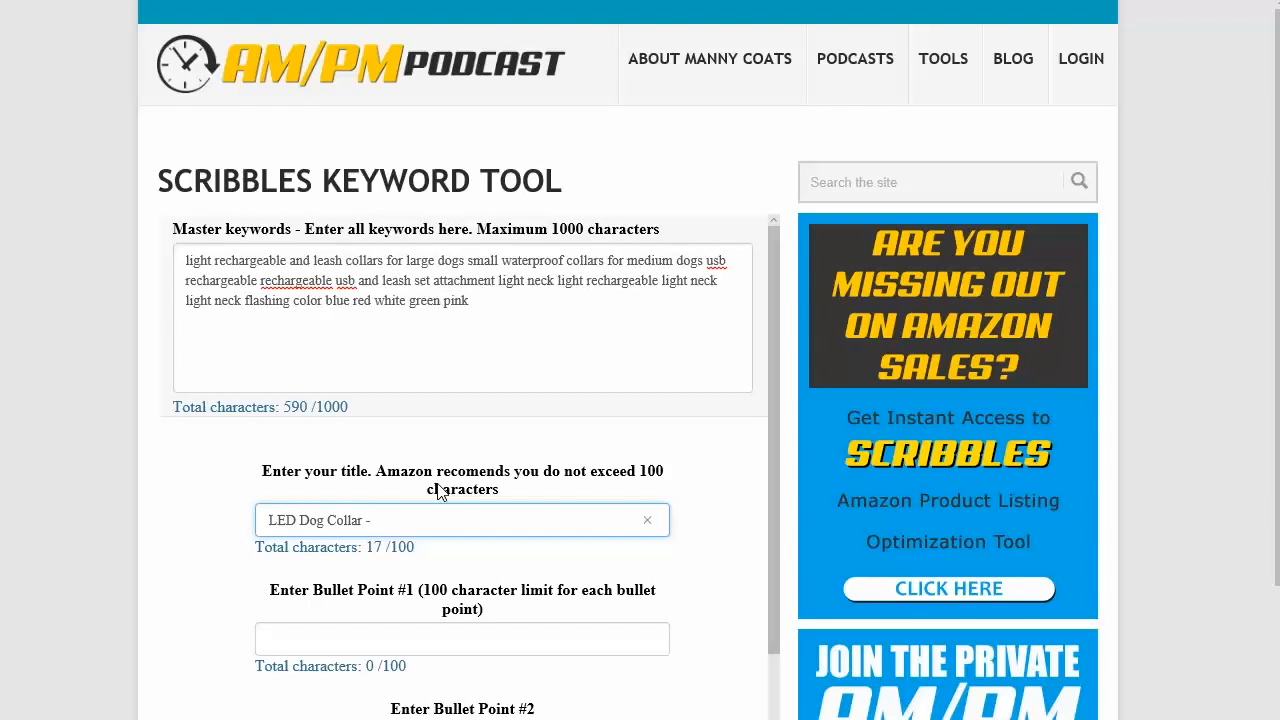
# Step: Extend the title with 'Rechargeable and Waterproof' after the dash
pyautogui.write('Recharg')
pyautogui.click(310, 280)
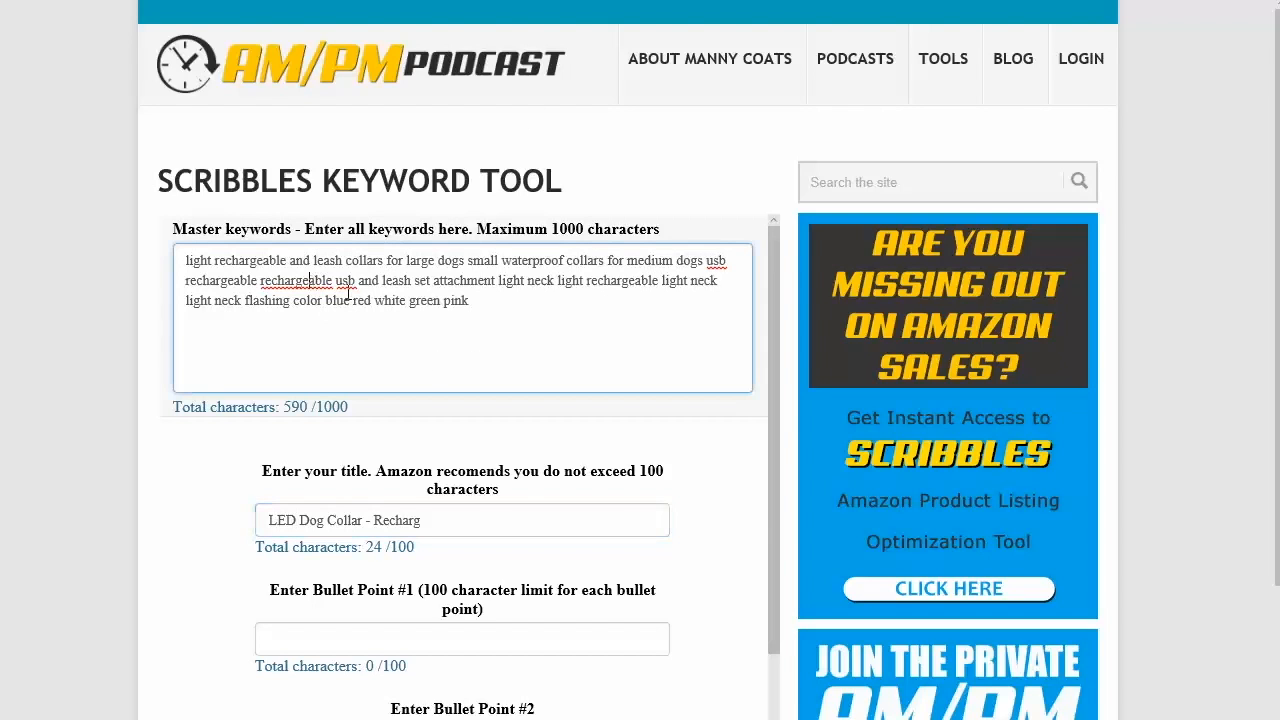
pyautogui.click(437, 520)
pyautogui.write('eable ')
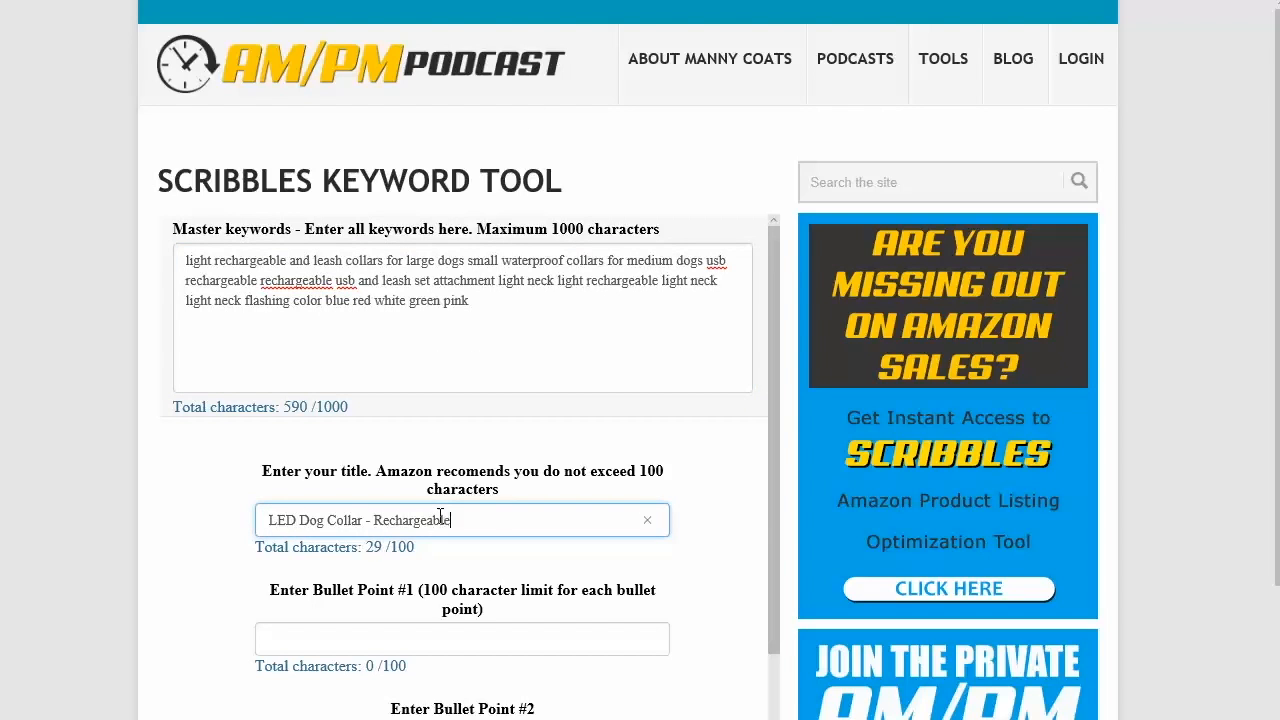
pyautogui.write('and W')
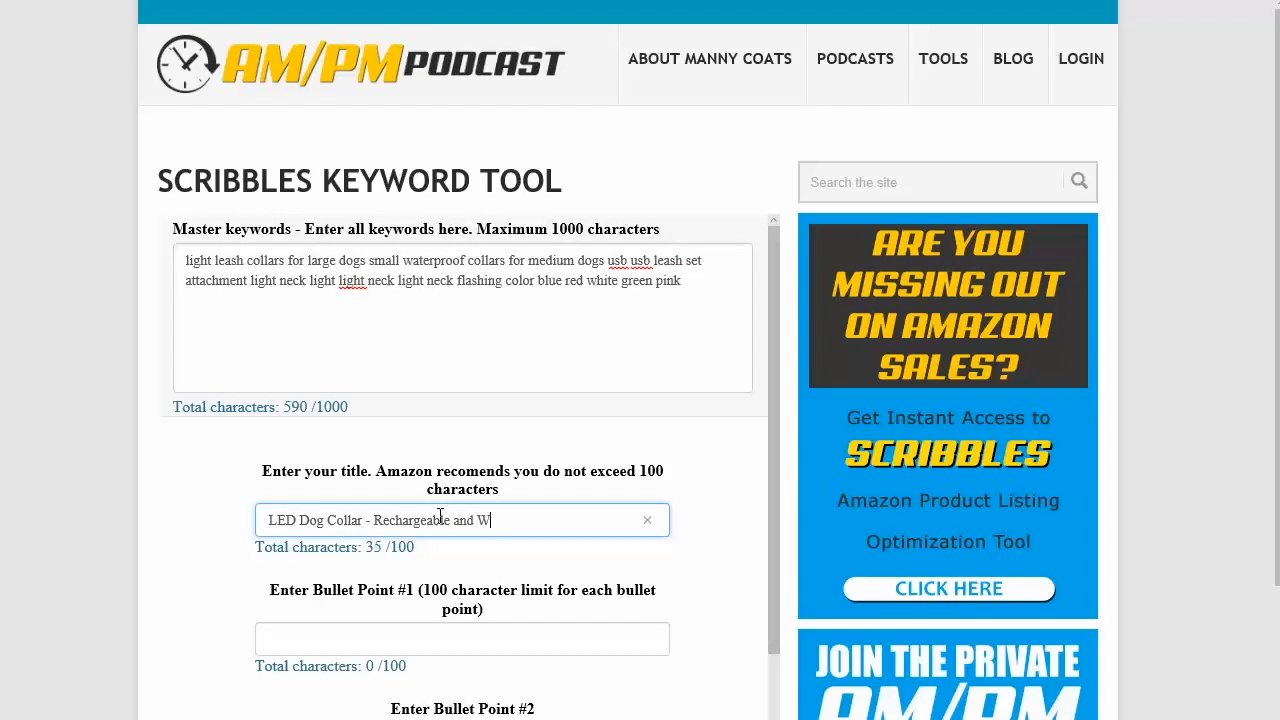
pyautogui.write('aterproof')
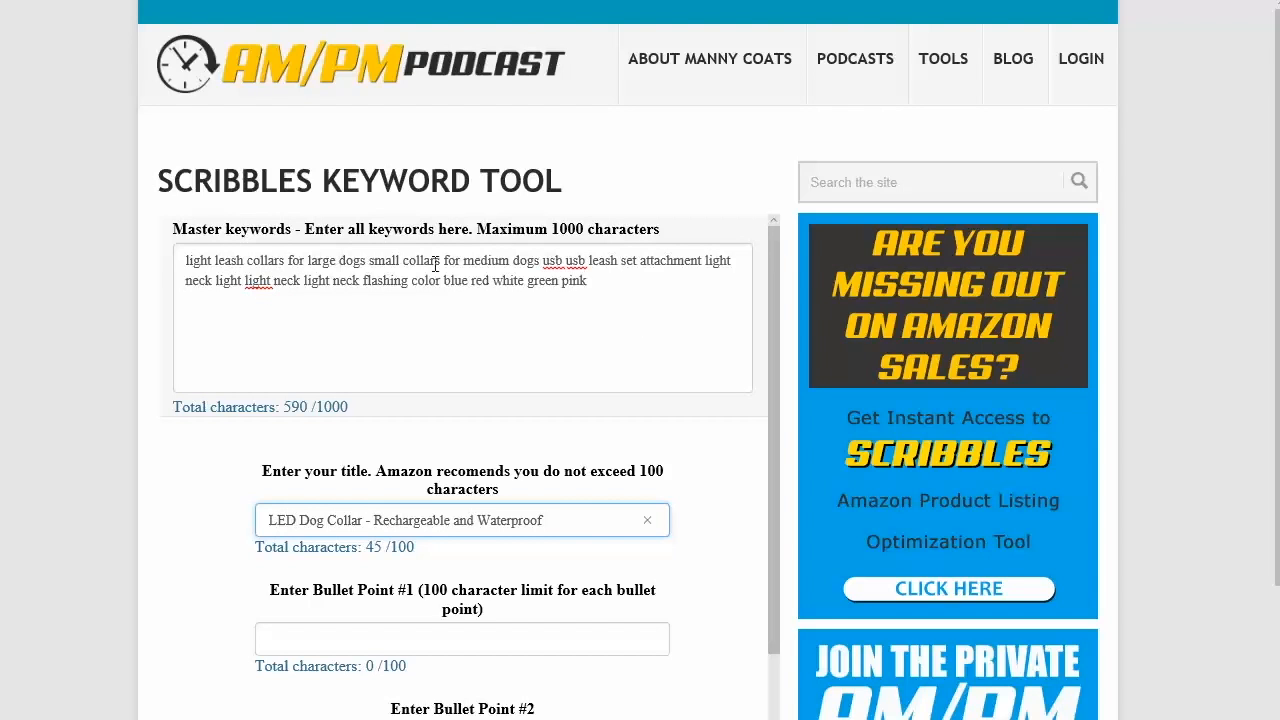
# Step: Highlight the title, the 100-character recommendation and the title's character count to examine them
pyautogui.moveTo(552, 521); pyautogui.dragTo(214, 524)
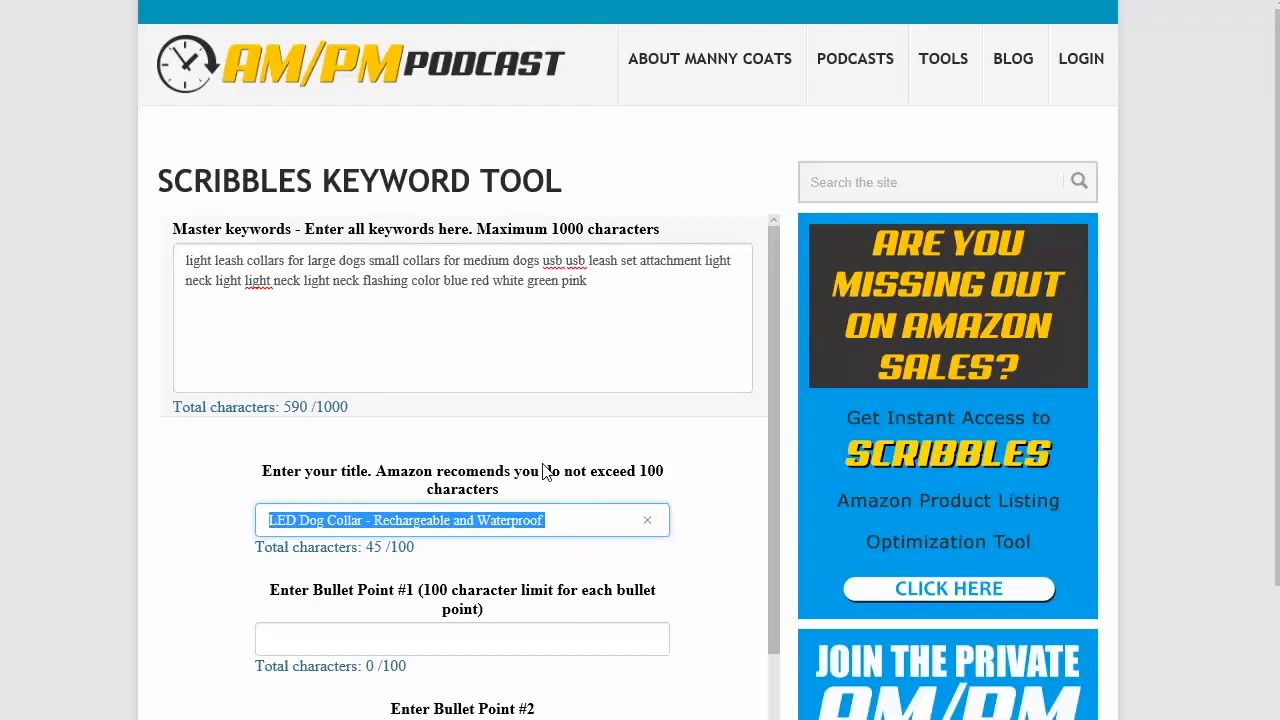
pyautogui.moveTo(545, 473); pyautogui.dragTo(645, 478)
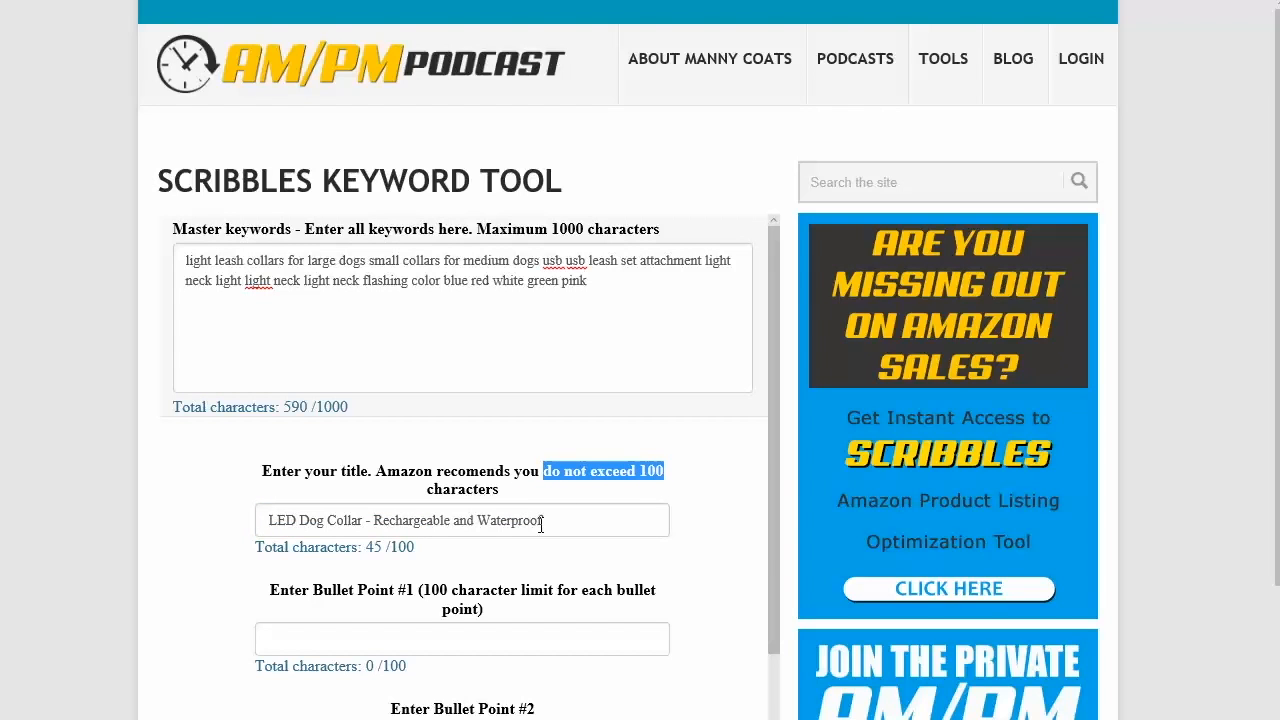
pyautogui.moveTo(366, 546); pyautogui.dragTo(424, 548)
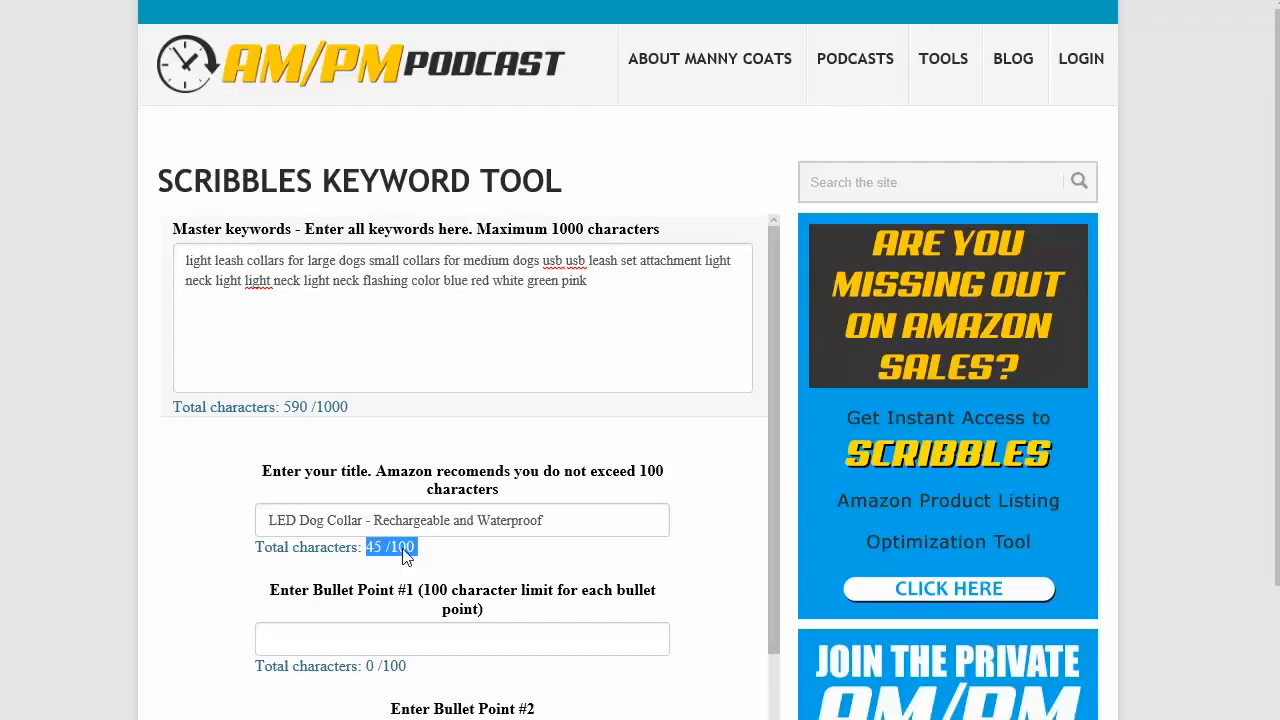
pyautogui.click(558, 521)
pyautogui.moveTo(367, 548); pyautogui.dragTo(424, 549)
pyautogui.click(561, 519)
# Step: Add filler characters to the title to test the character count, then delete them
pyautogui.write('dfdfdfdfd')
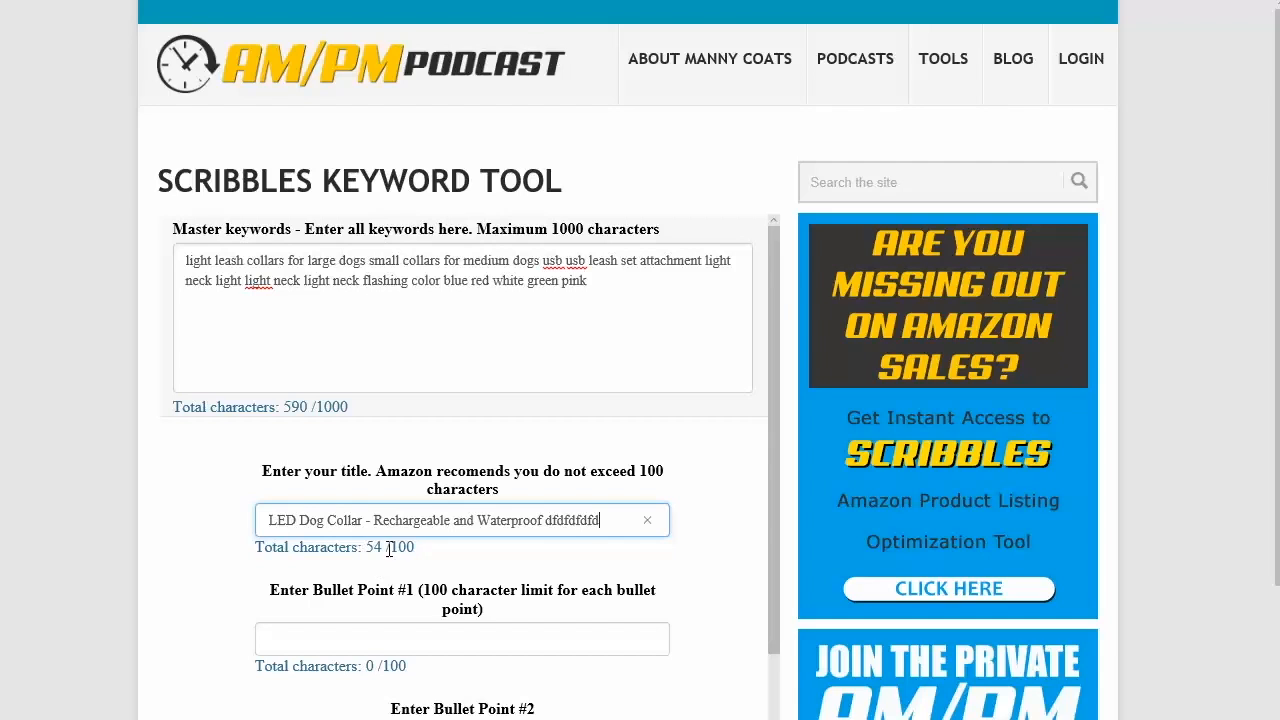
pyautogui.press('BackSpace')
pyautogui.press('BackSpace')
pyautogui.press('BackSpace')
pyautogui.press('BackSpace')
pyautogui.press('BackSpace')
pyautogui.press('BackSpace')
pyautogui.press('BackSpace')
pyautogui.press('BackSpace')
pyautogui.press('BackSpace')
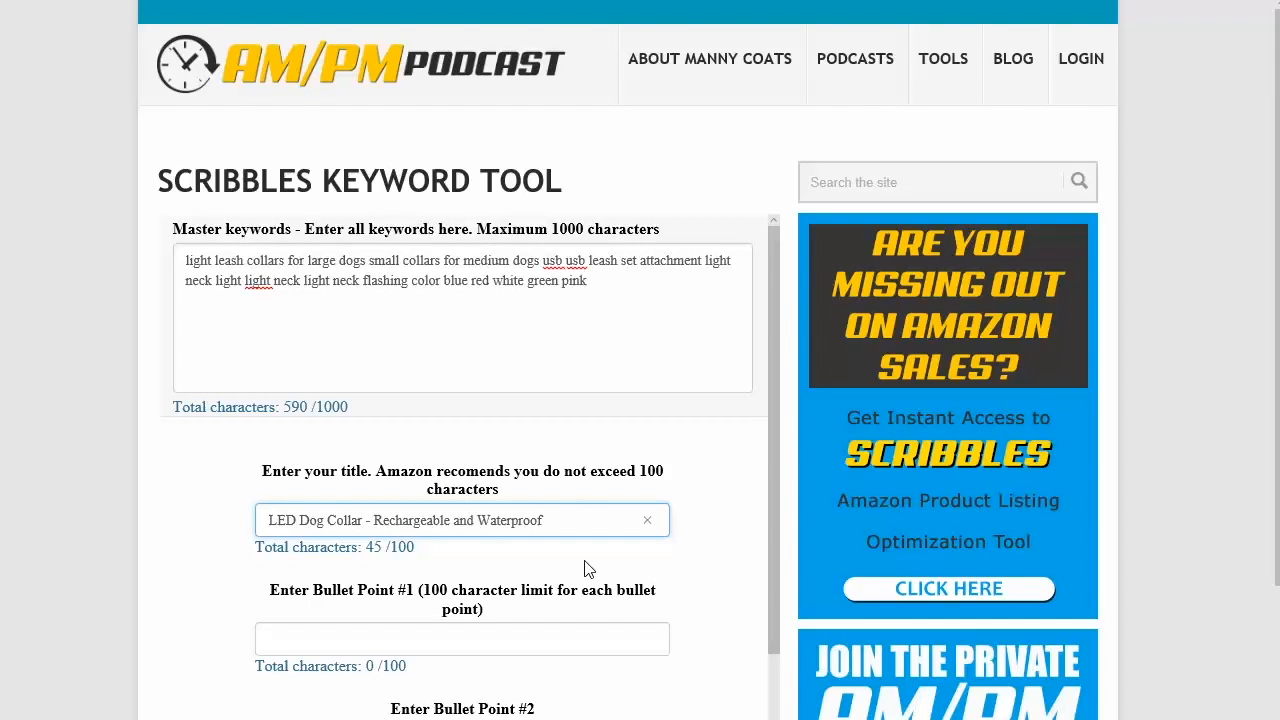
# Step: Append ' - Perfect for Big Dogs - ' to the title
pyautogui.write('- Perfect for Bi')
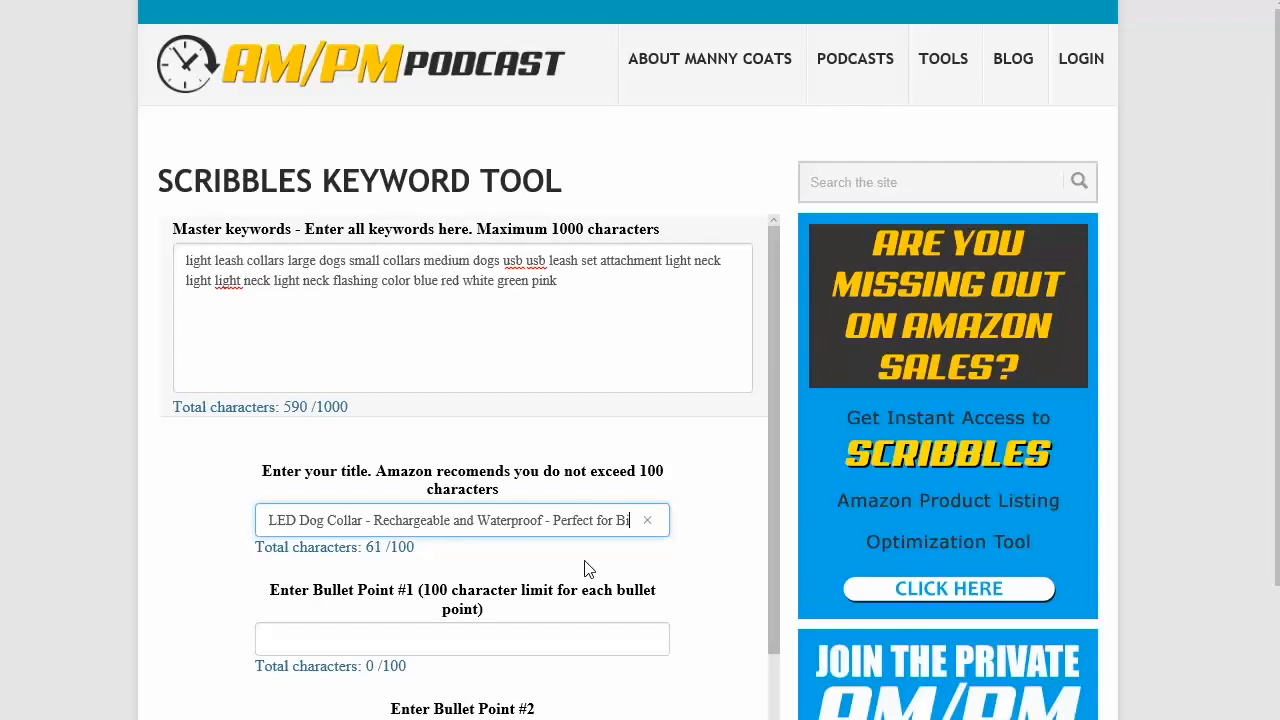
pyautogui.write('g Dogs')
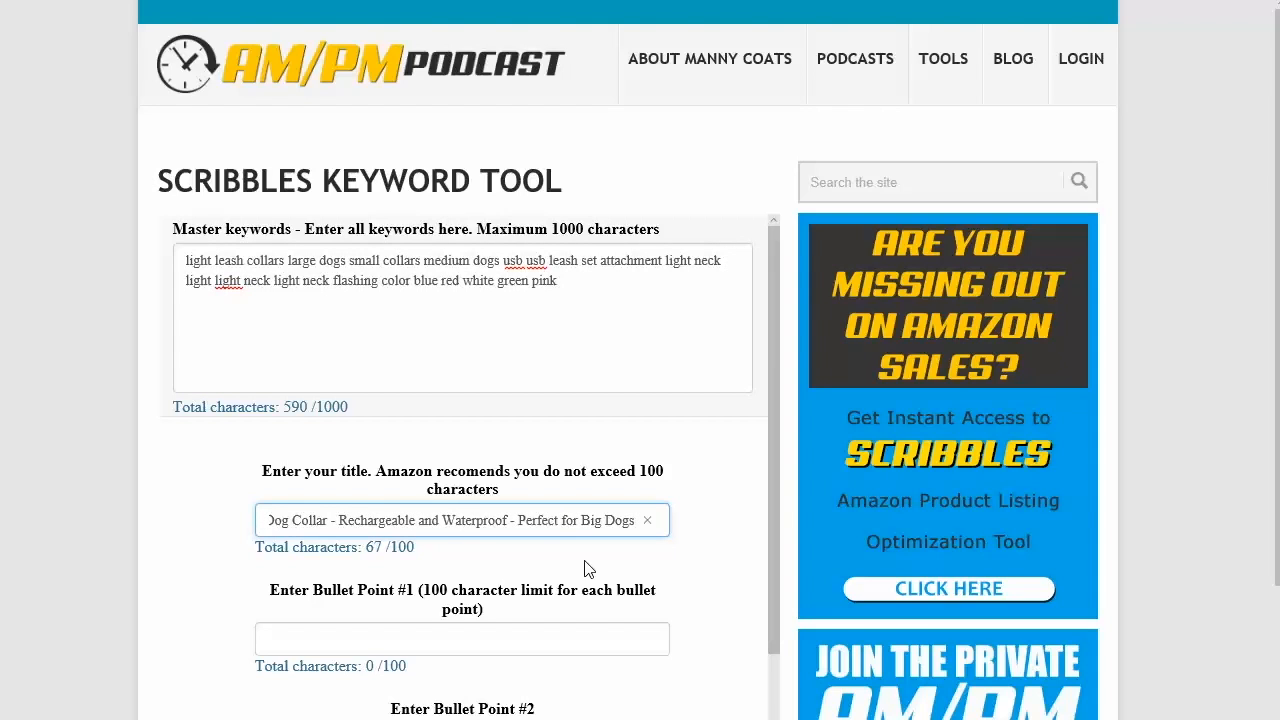
pyautogui.write(' - ')
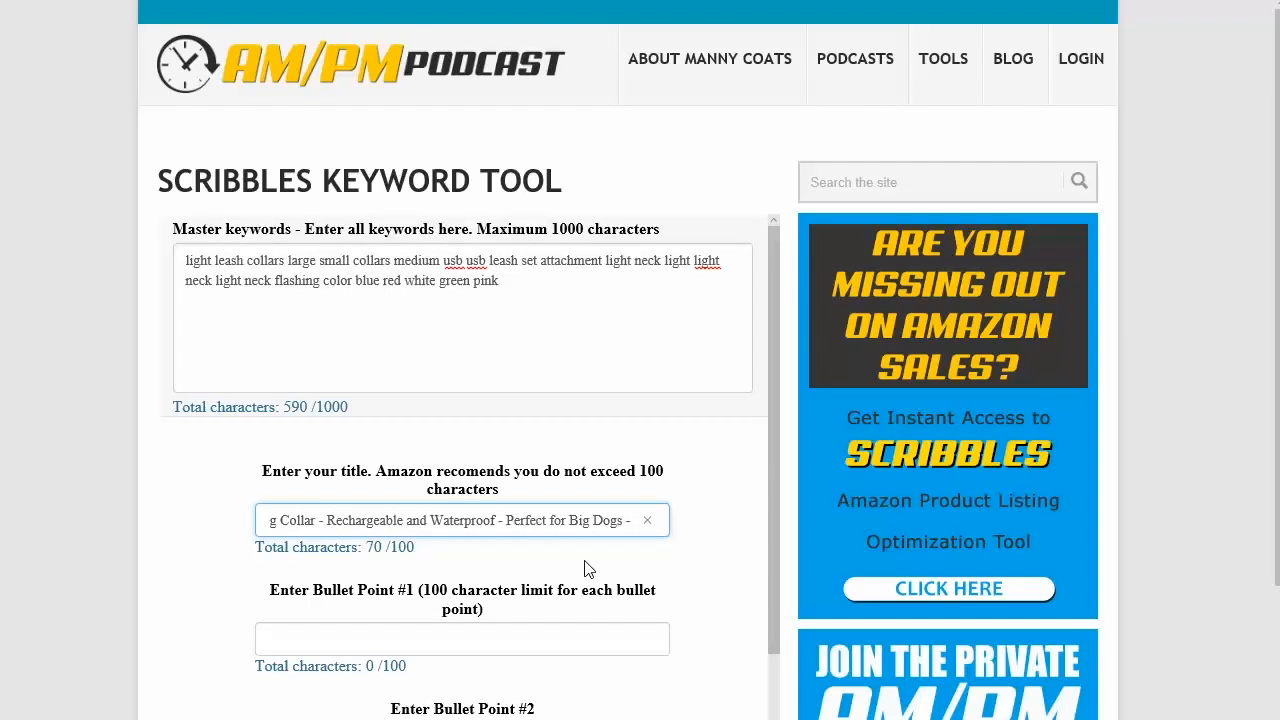
pyautogui.write('Attache')
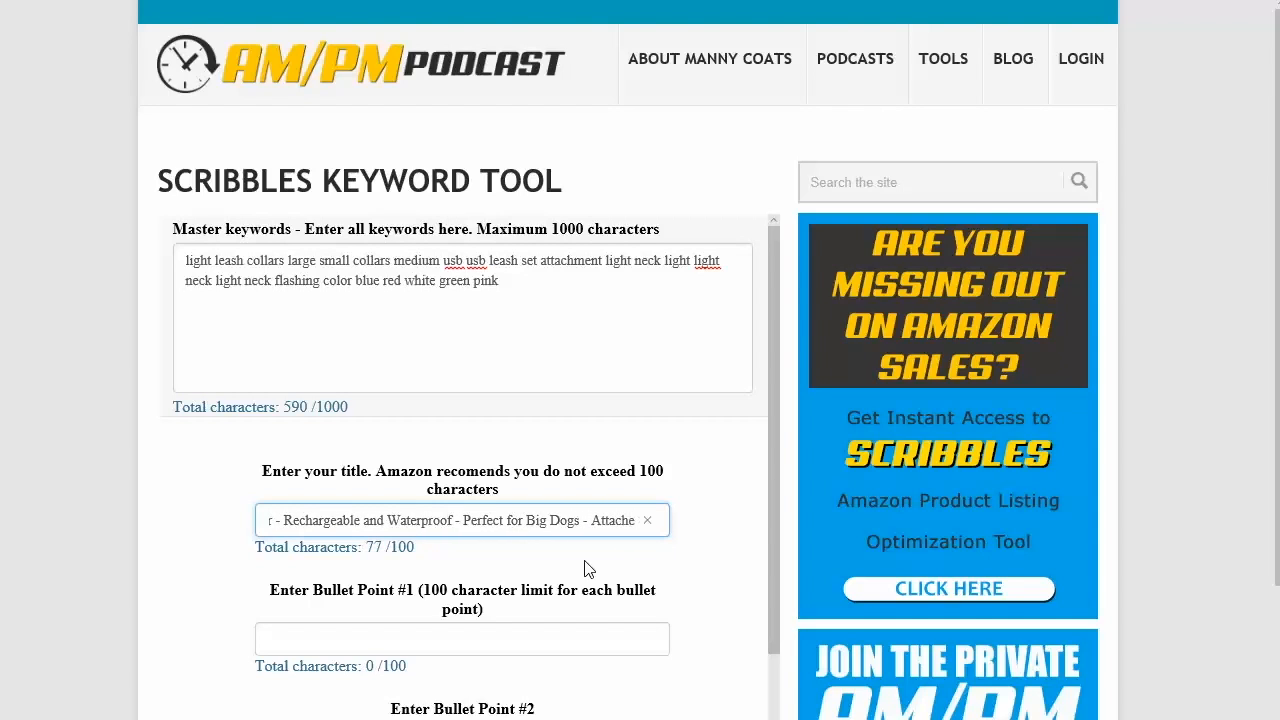
pyautogui.write('s to l')
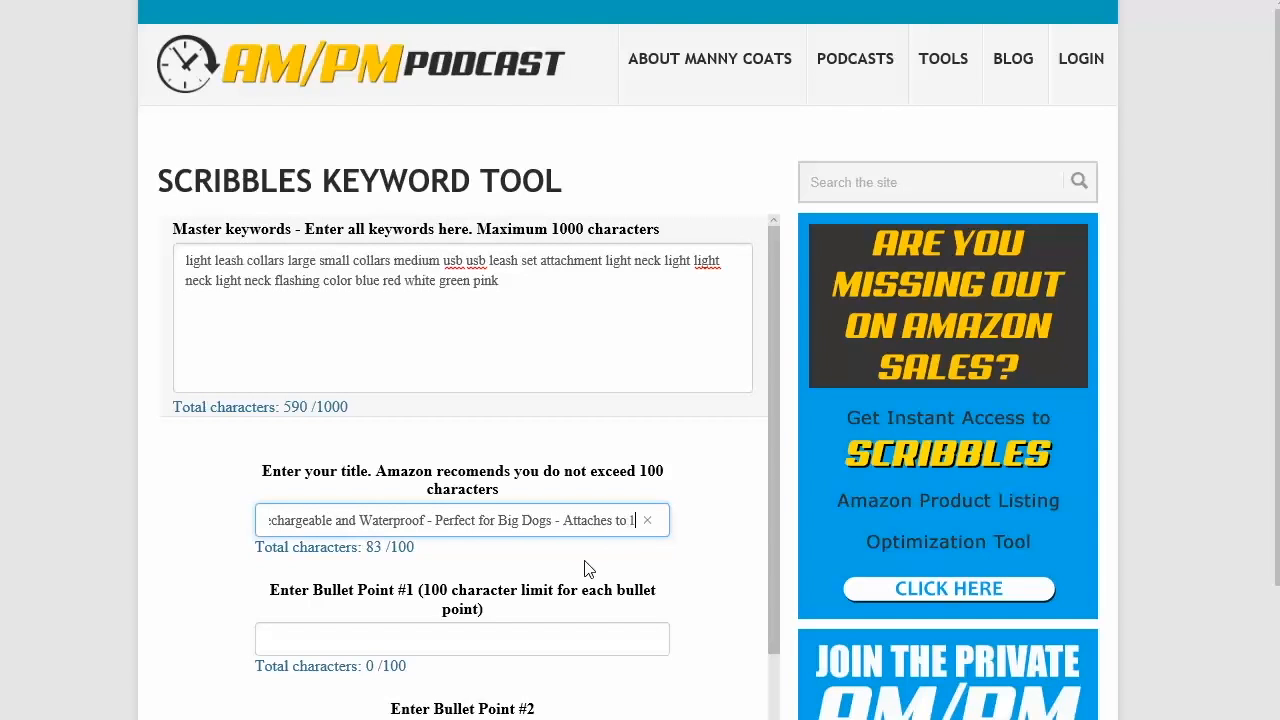
pyautogui.write('eash ')
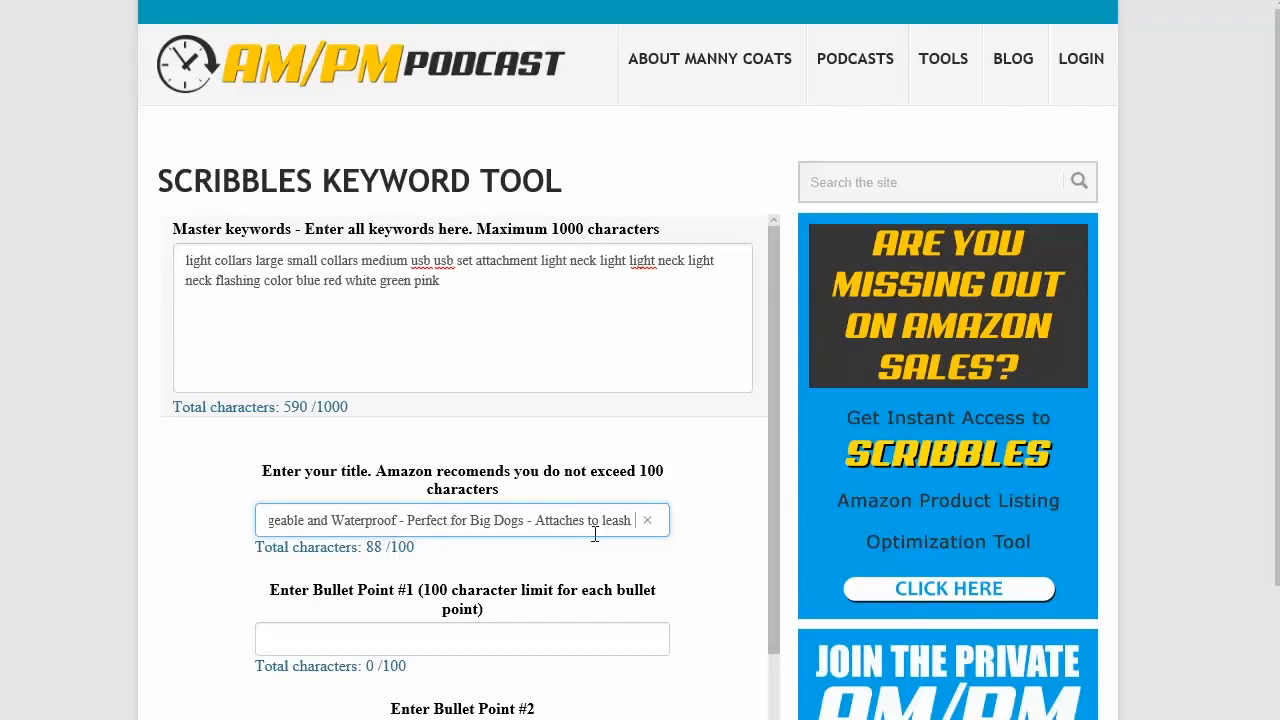
pyautogui.write('sdfsdfhsdjfh')
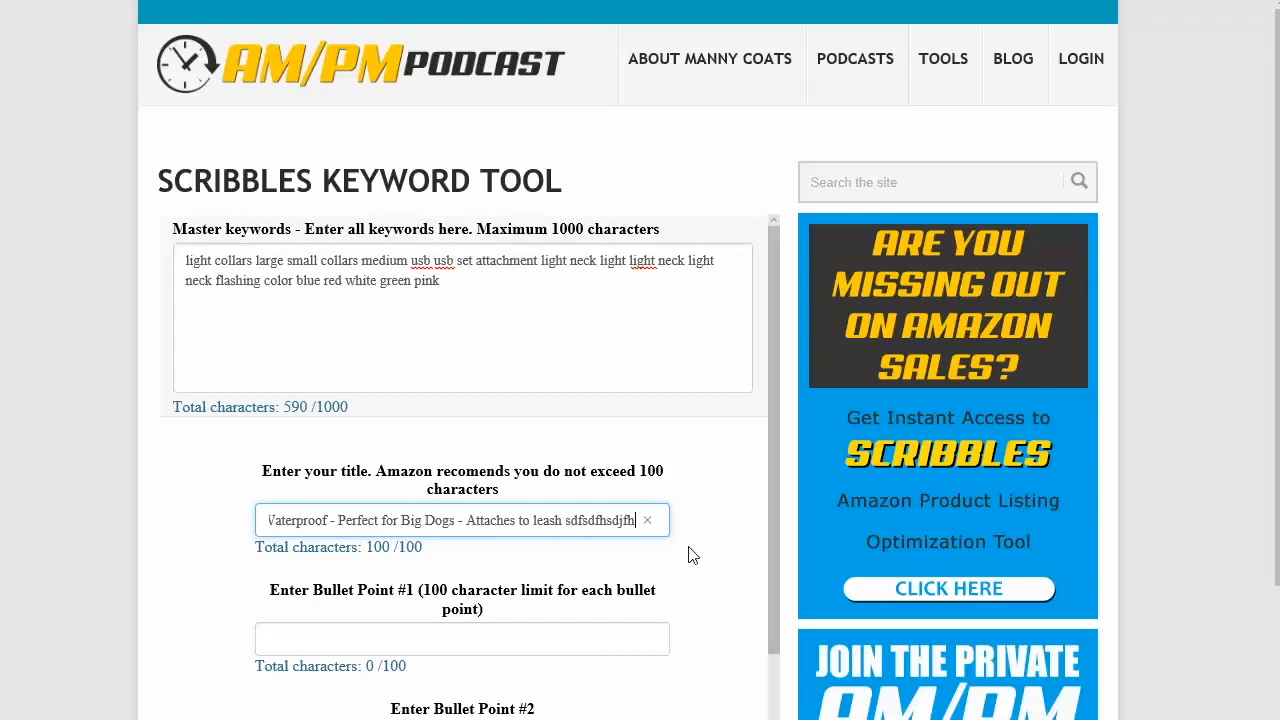
# Step: Fill the title with filler characters up to the limit, then delete them and the trailing space
pyautogui.press('BackSpace')
pyautogui.press('BackSpace')
pyautogui.press('BackSpace')
pyautogui.press('BackSpace')
pyautogui.press('BackSpace')
pyautogui.press('BackSpace')
pyautogui.press('BackSpace')
pyautogui.press('BackSpace')
pyautogui.press('BackSpace')
pyautogui.press('BackSpace')
pyautogui.press('BackSpace')
pyautogui.press('BackSpace')
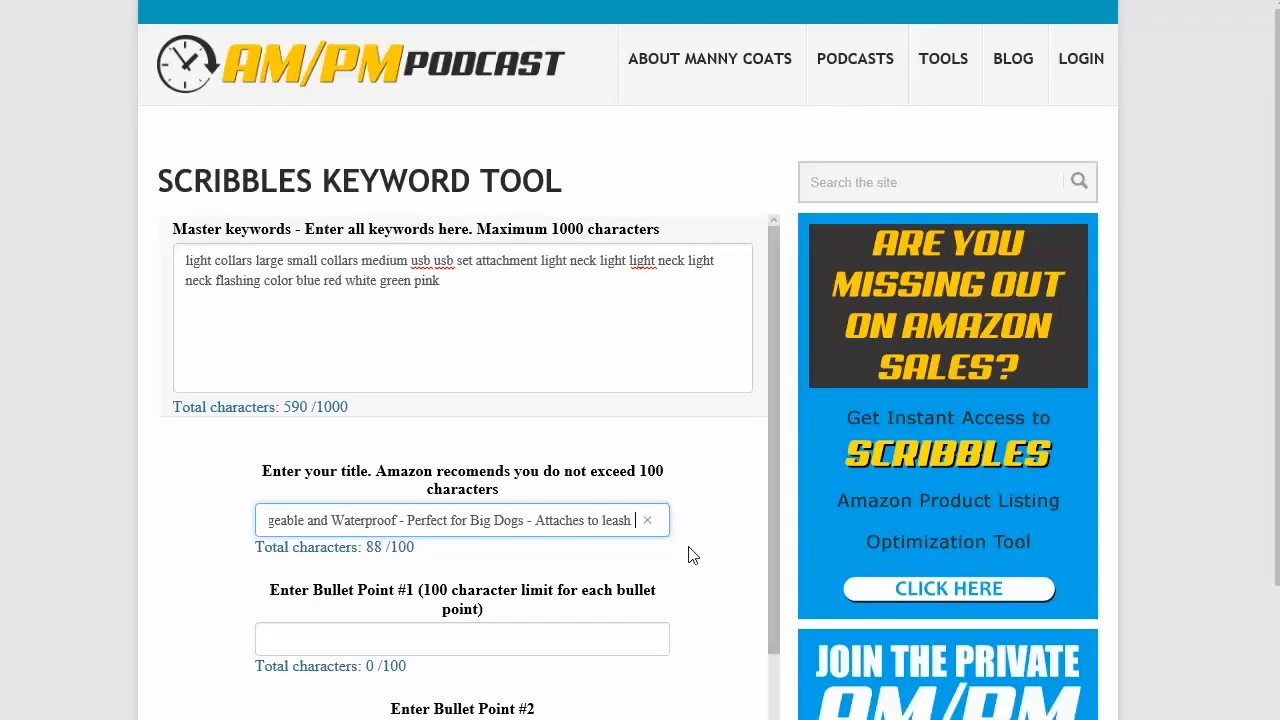
pyautogui.press('BackSpace')
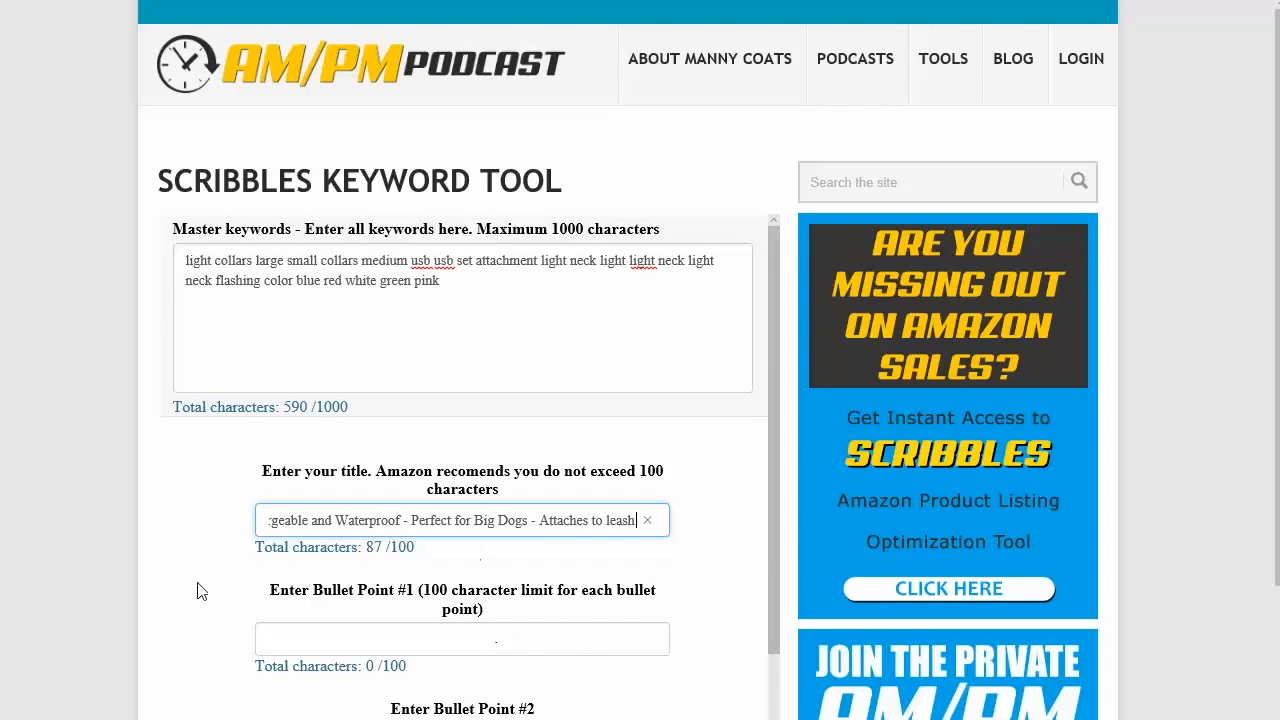
# Step: Enter 'Neck Collars for all sized dogs' as bullet point #1
pyautogui.click(408, 643)
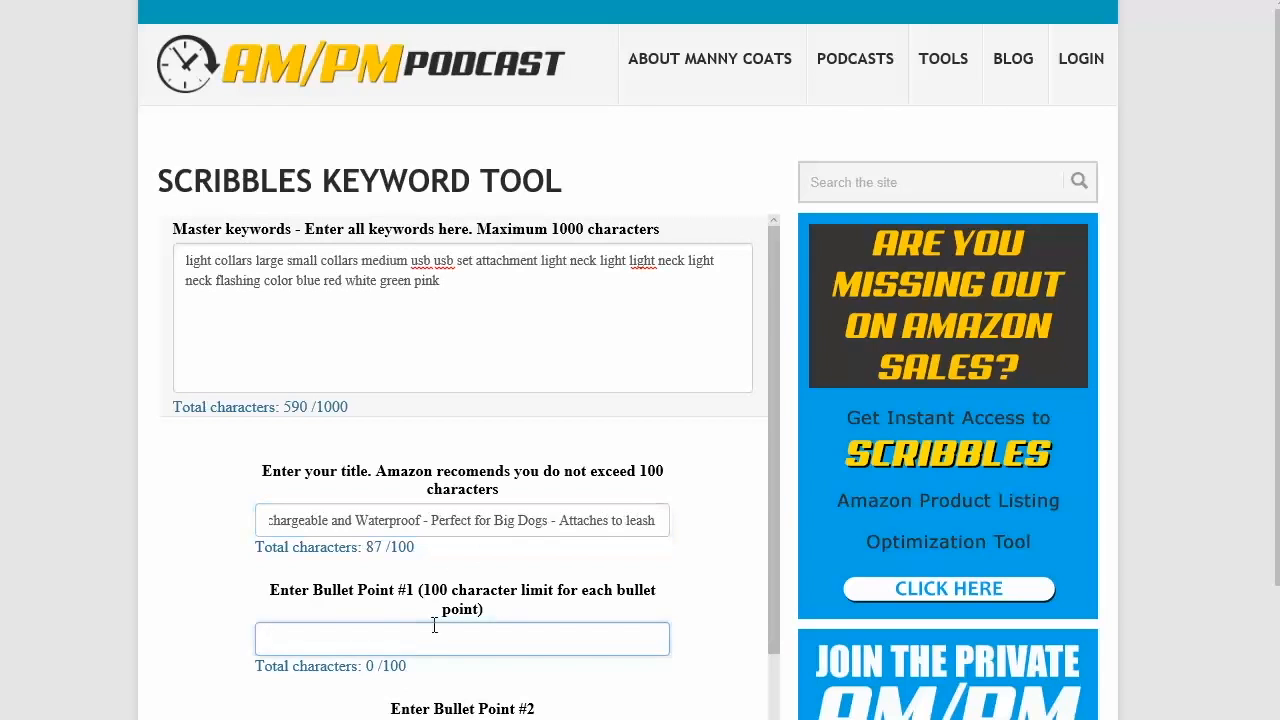
pyautogui.scroll(-3, 480, 505)
pyautogui.scroll(2, 480, 505)
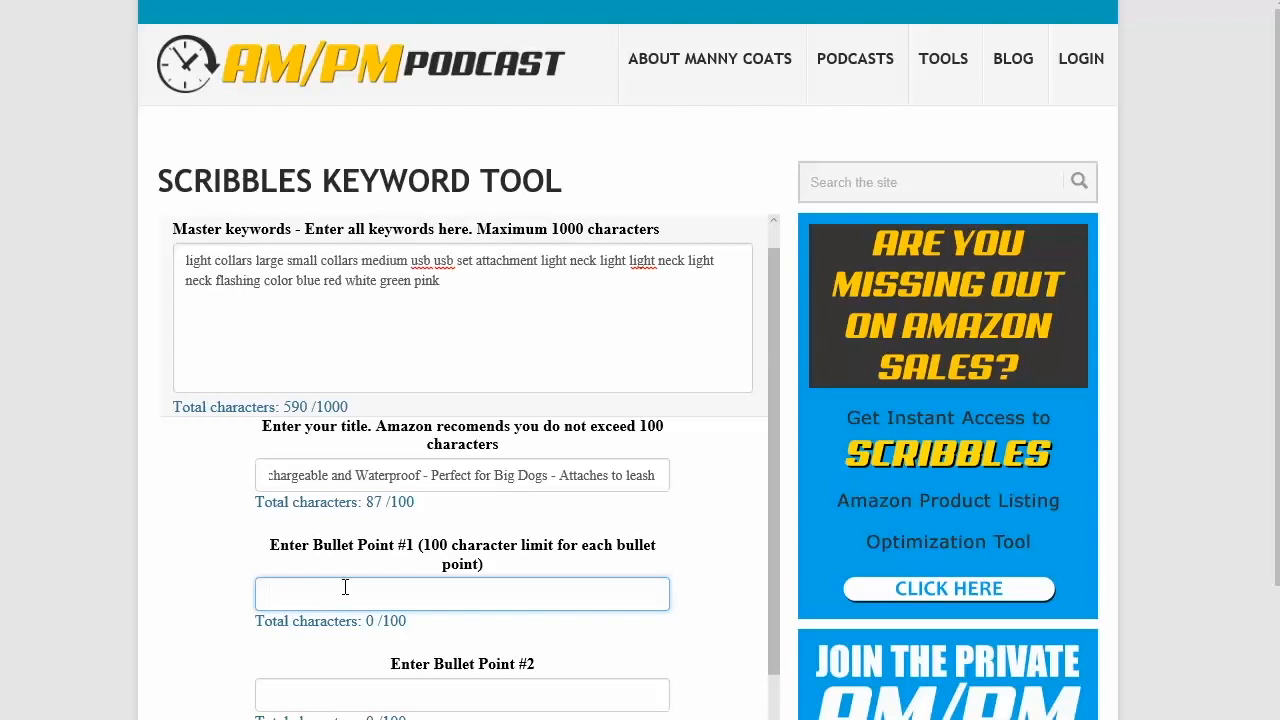
pyautogui.write('Neck Collars fo')
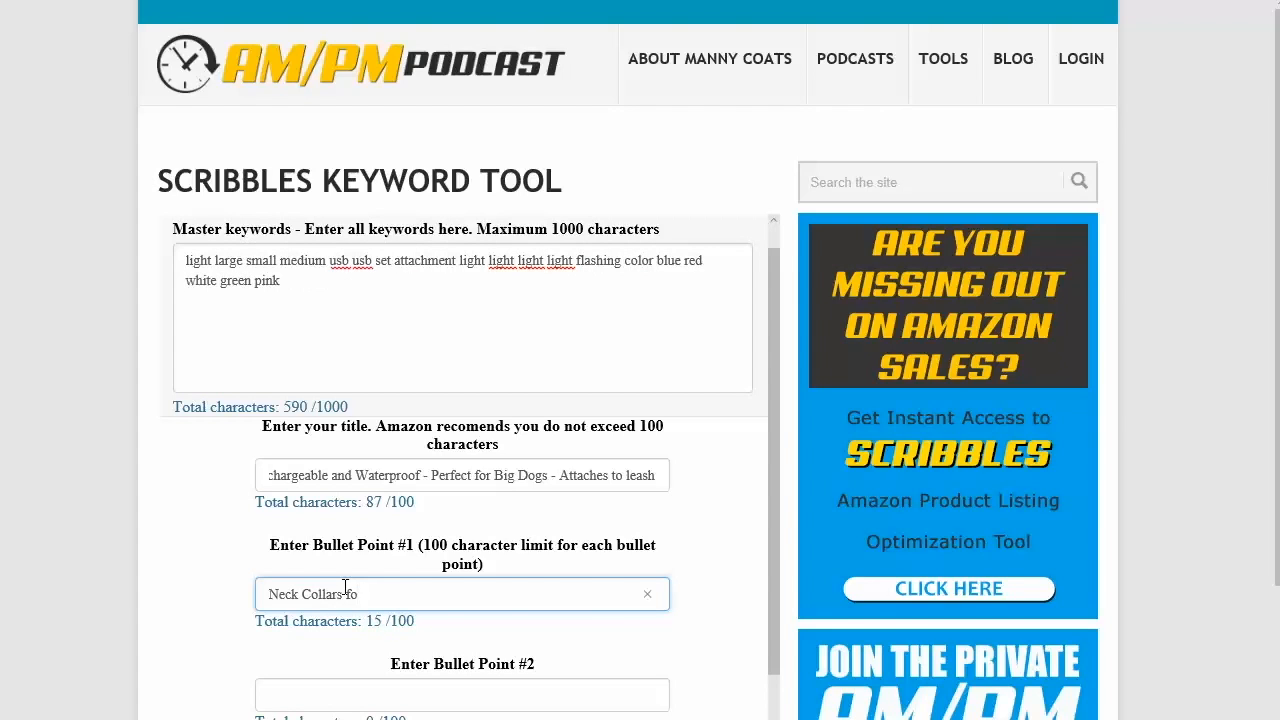
pyautogui.write('r all sized dogs')
# Step: Append '- small, medium, and large' to bullet point #1
pyautogui.scroll(-2, 355, 592)
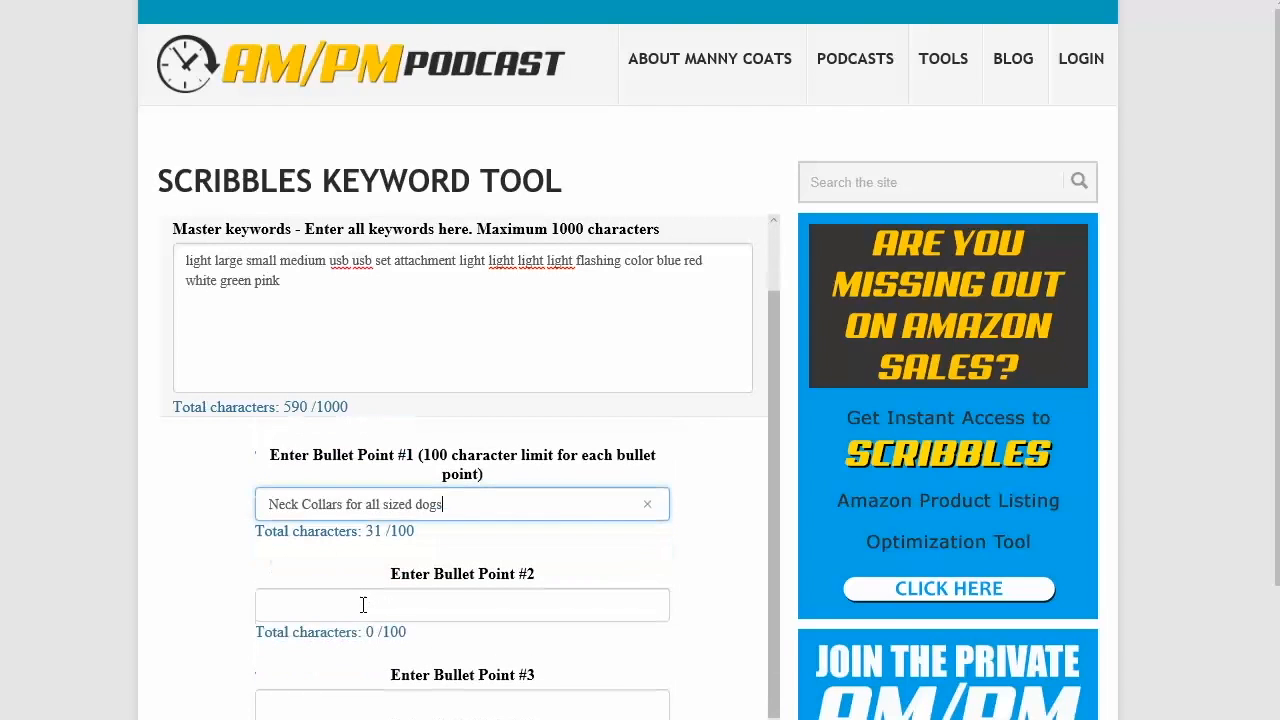
pyautogui.click(363, 603)
pyautogui.click(463, 503)
pyautogui.write('- small, medium, and large')
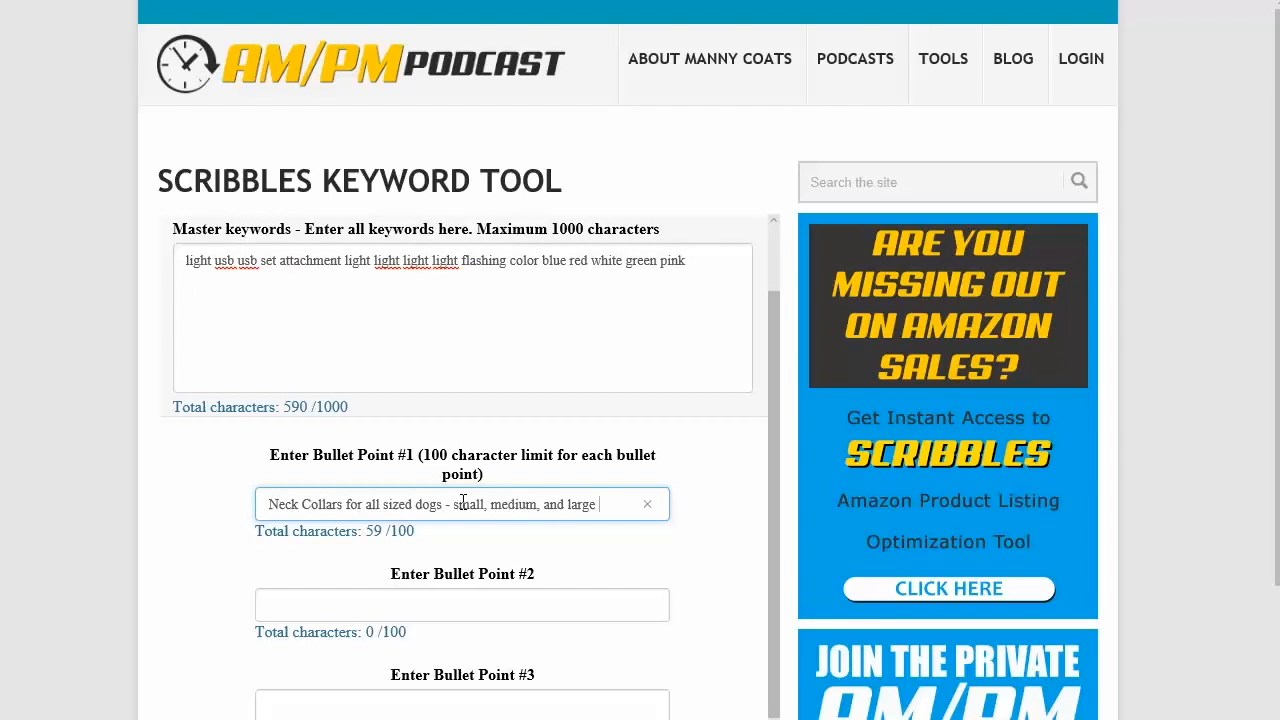
# Step: Enter 'Flashing LED is emits bright light' as bullet point #2
pyautogui.moveTo(686, 262); pyautogui.dragTo(214, 277)
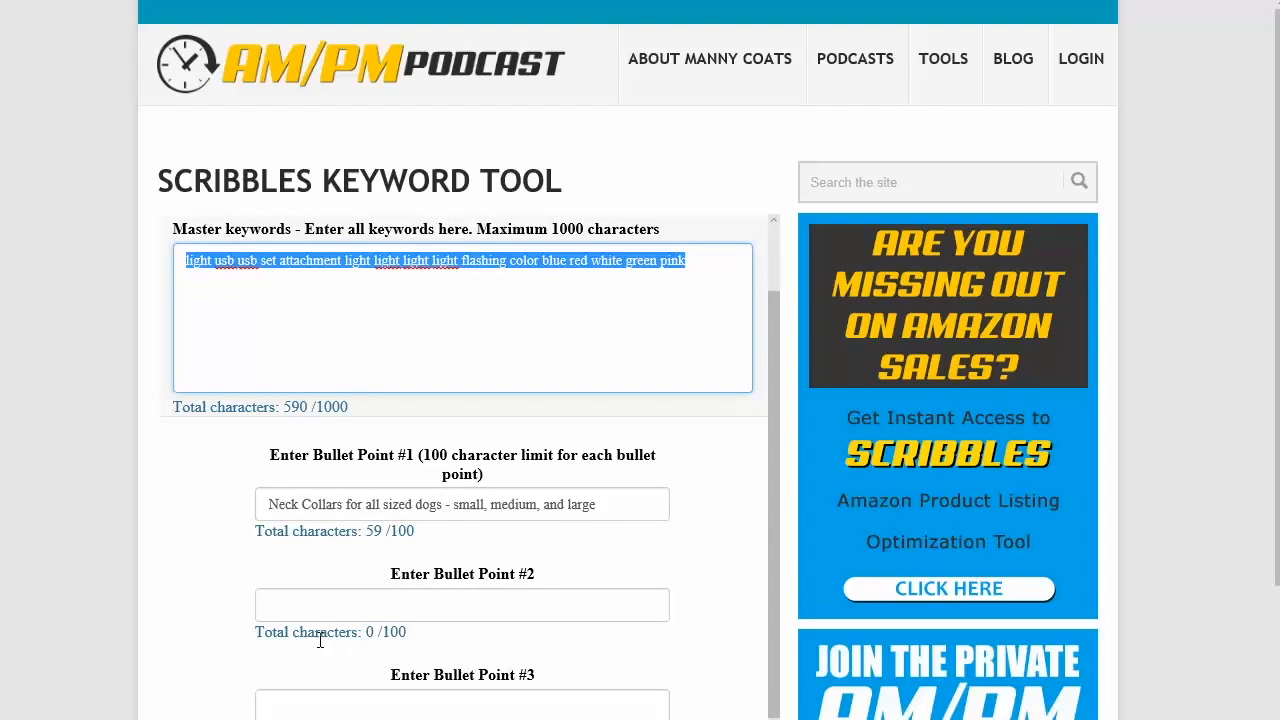
pyautogui.click(330, 607)
pyautogui.write('F')
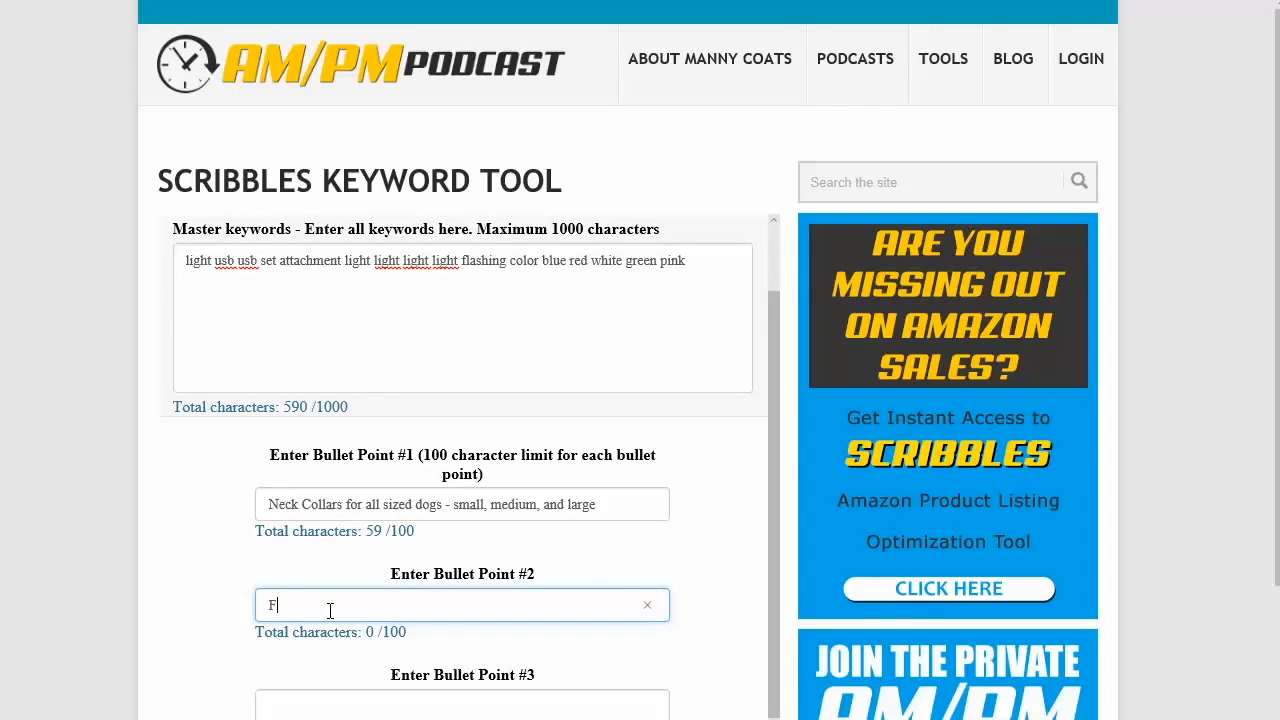
pyautogui.write('lashing LED')
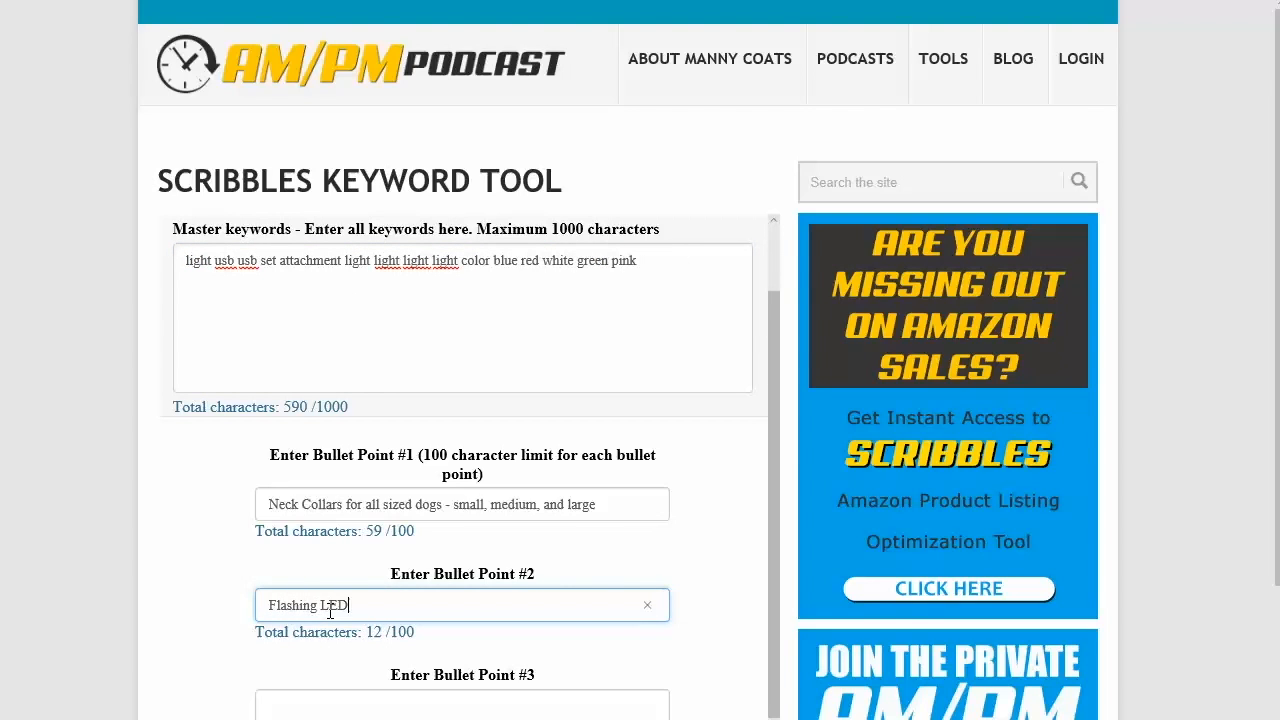
pyautogui.write(' is brigh')
pyautogui.press('BackSpace')
pyautogui.press('BackSpace')
pyautogui.press('BackSpace')
pyautogui.press('BackSpace')
pyautogui.press('BackSpace')
pyautogui.write('emits bright light')
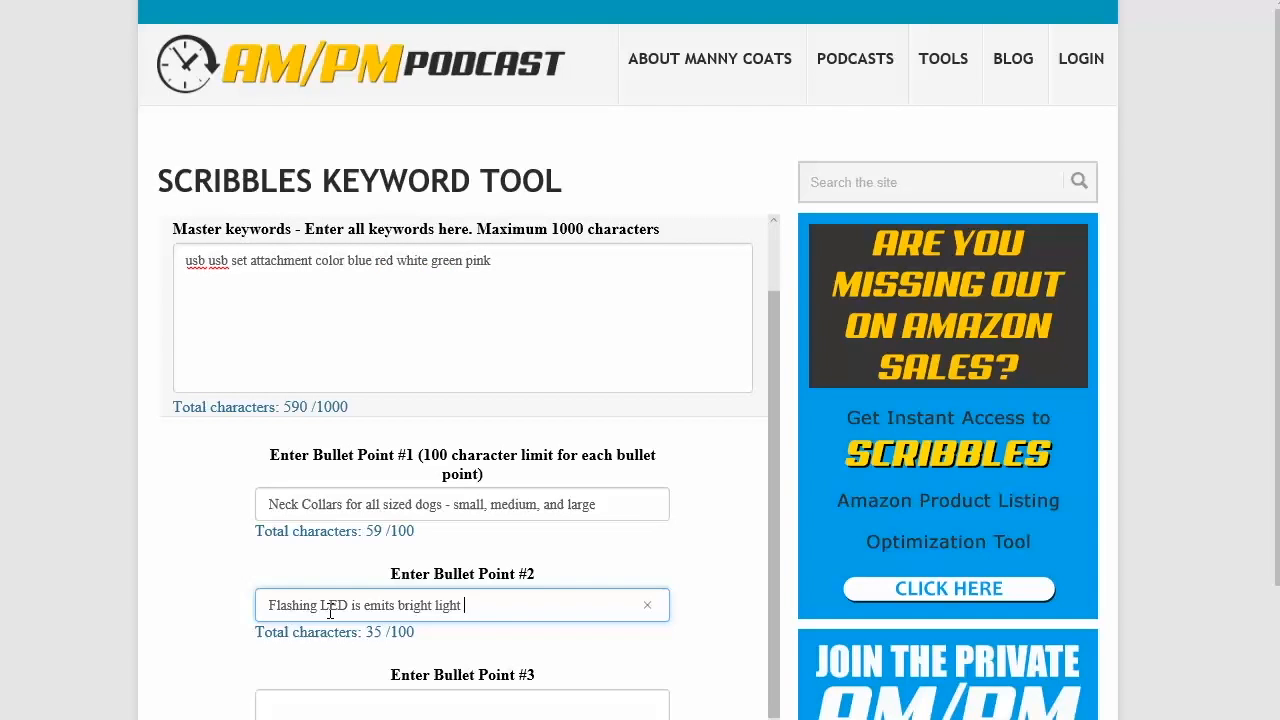
# Step: Enter 'CHarges via USB' as bullet point #3
pyautogui.scroll(-2, 506, 604)
pyautogui.click(449, 603)
pyautogui.scroll(-2, 455, 604)
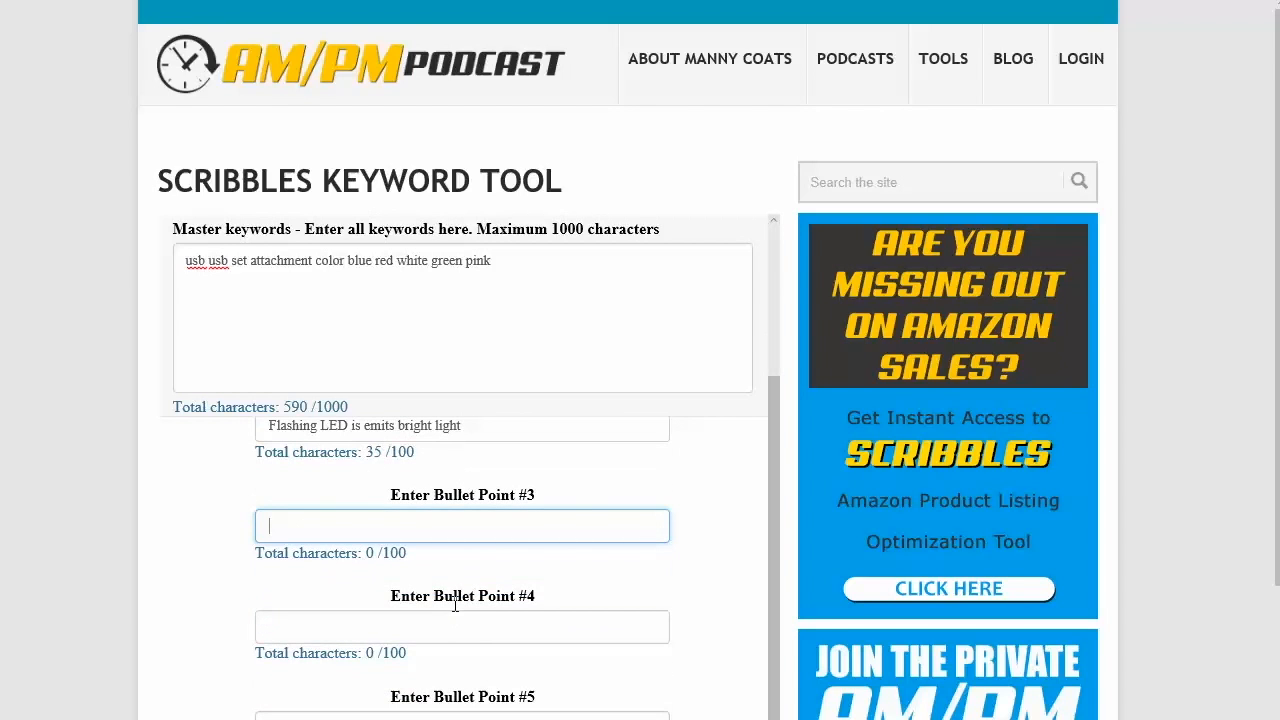
pyautogui.write('CHarges via USB')
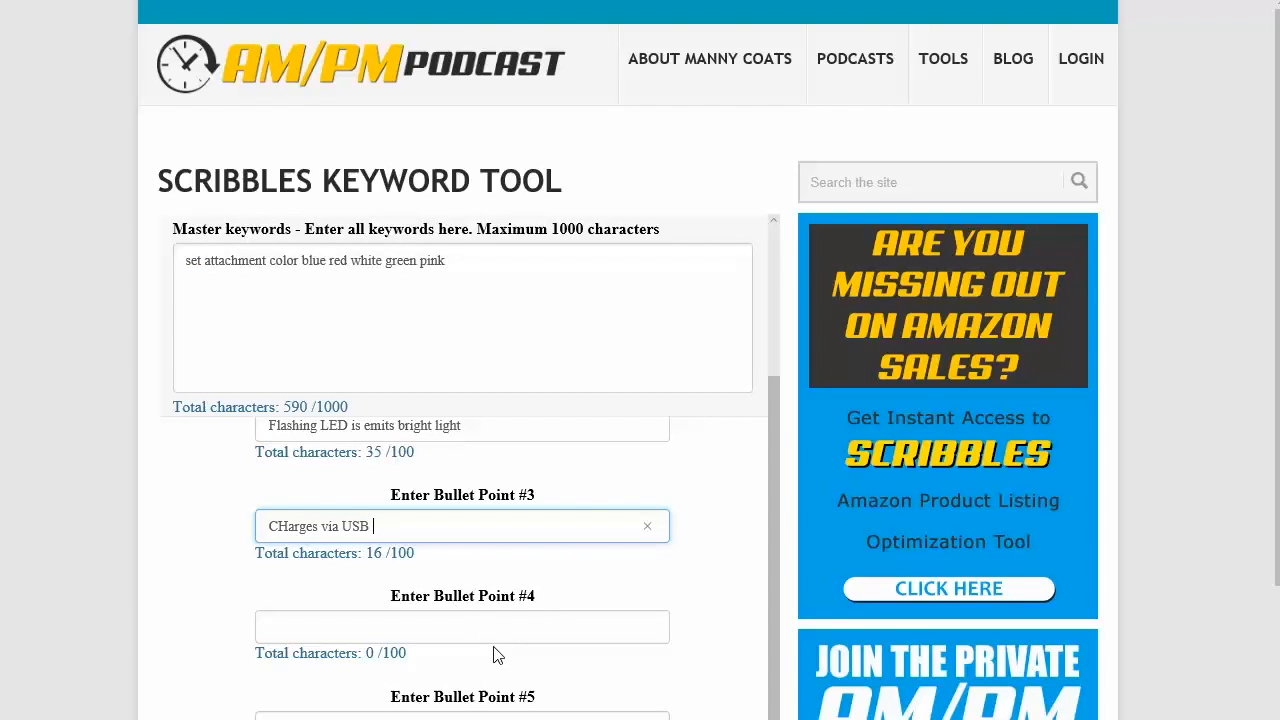
pyautogui.scroll(-1, 540, 570)
pyautogui.scroll(-2, 480, 562)
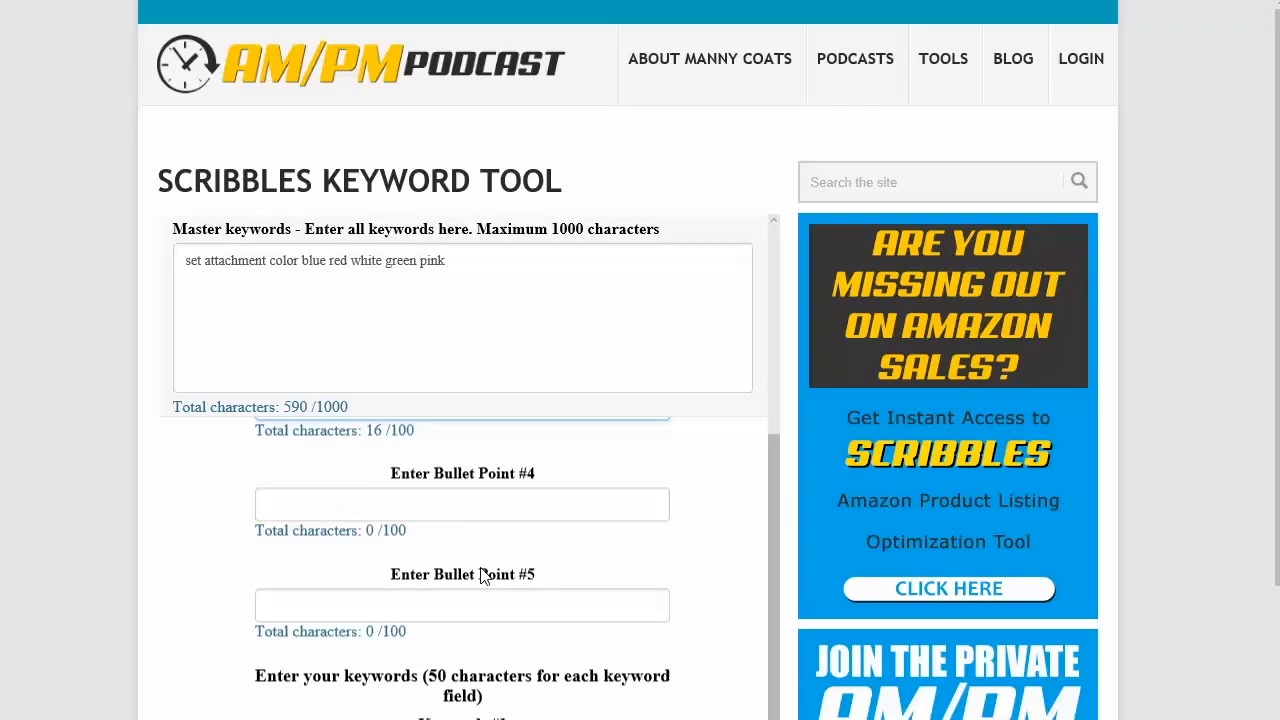
pyautogui.scroll(1, 467, 566)
pyautogui.click(392, 540)
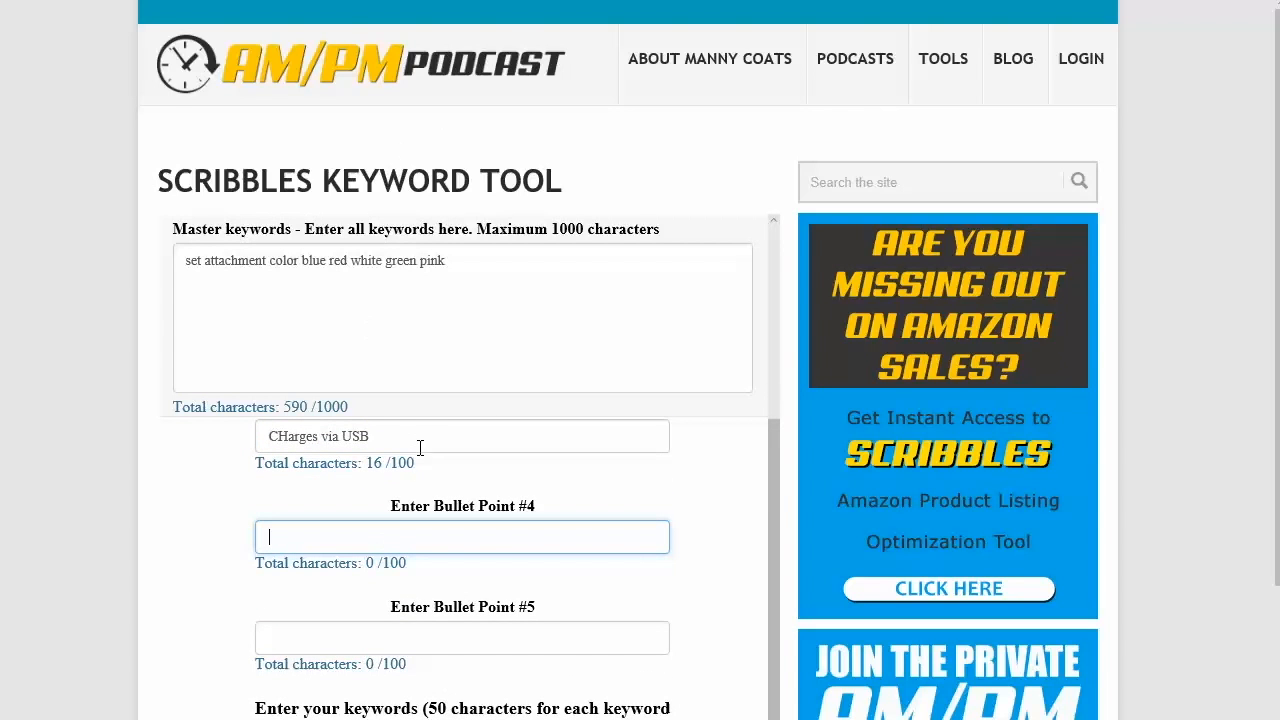
pyautogui.scroll(-3, 417, 522)
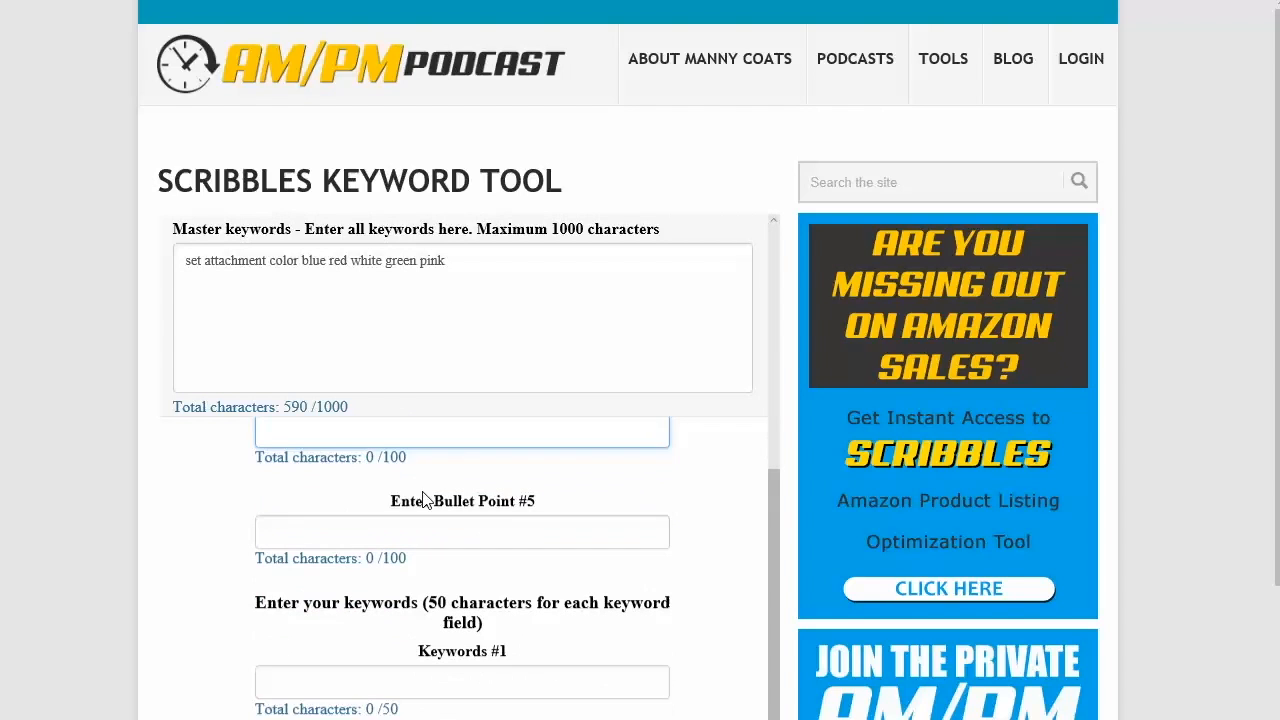
pyautogui.scroll(1, 447, 487)
pyautogui.scroll(-2, 459, 513)
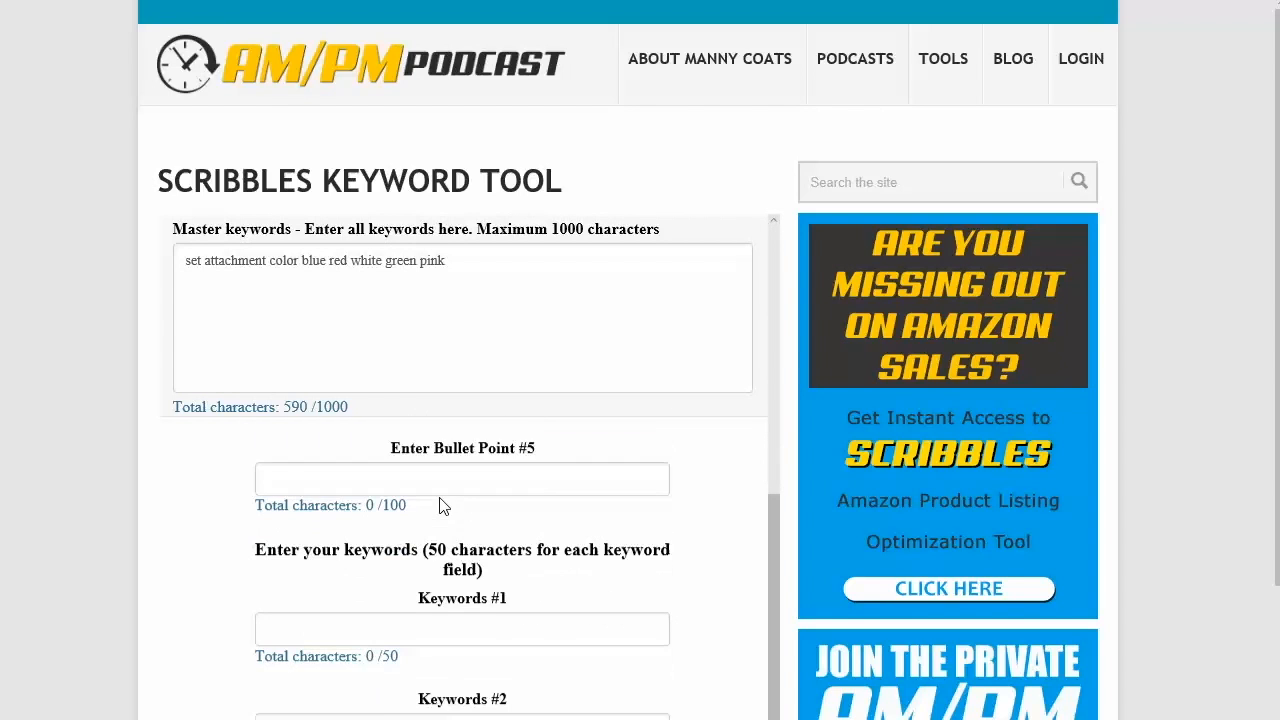
# Step: Move the remaining master keywords 'set attachment color blue red white green pink' into Keywords #1
pyautogui.click(402, 610)
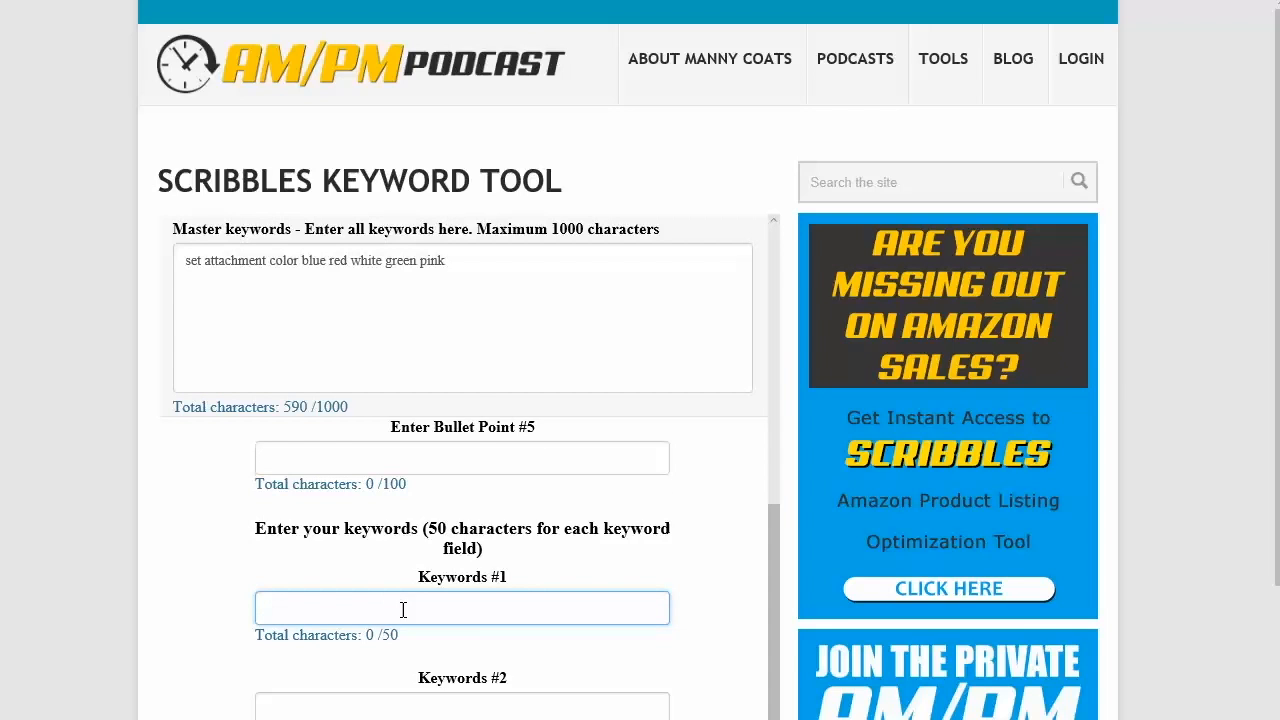
pyautogui.tripleClick(457, 260)
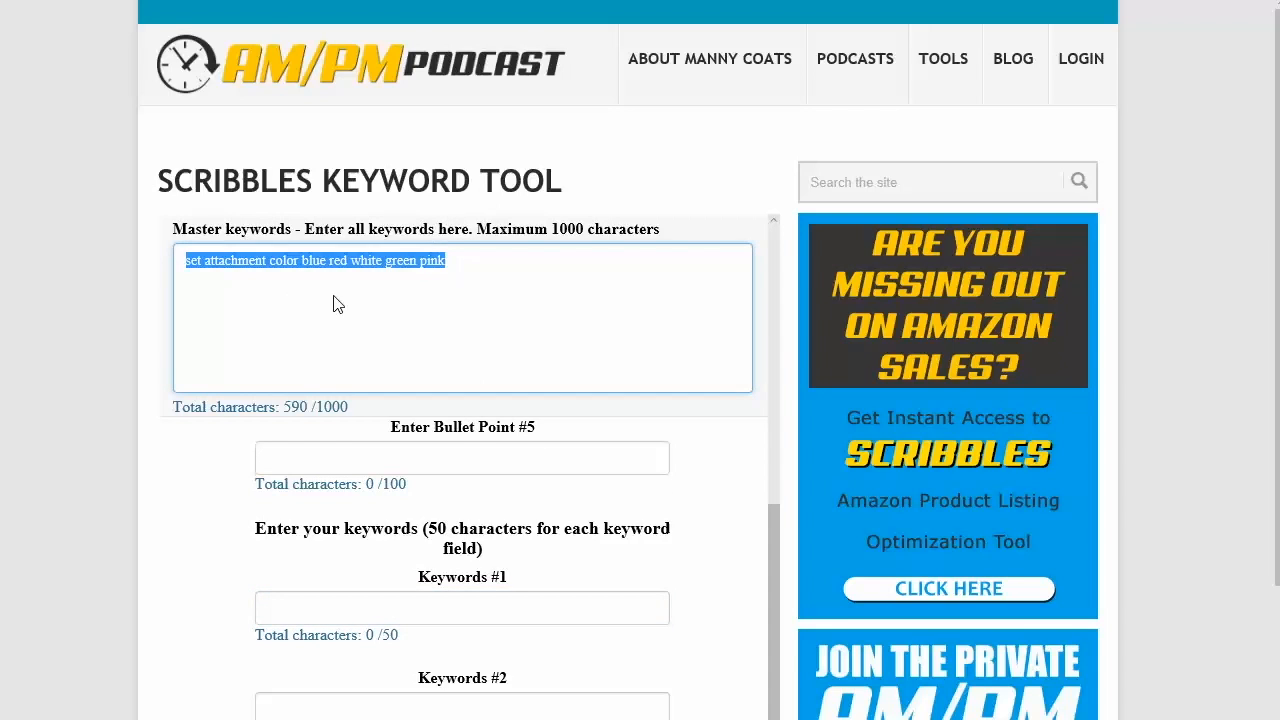
pyautogui.click(330, 262)
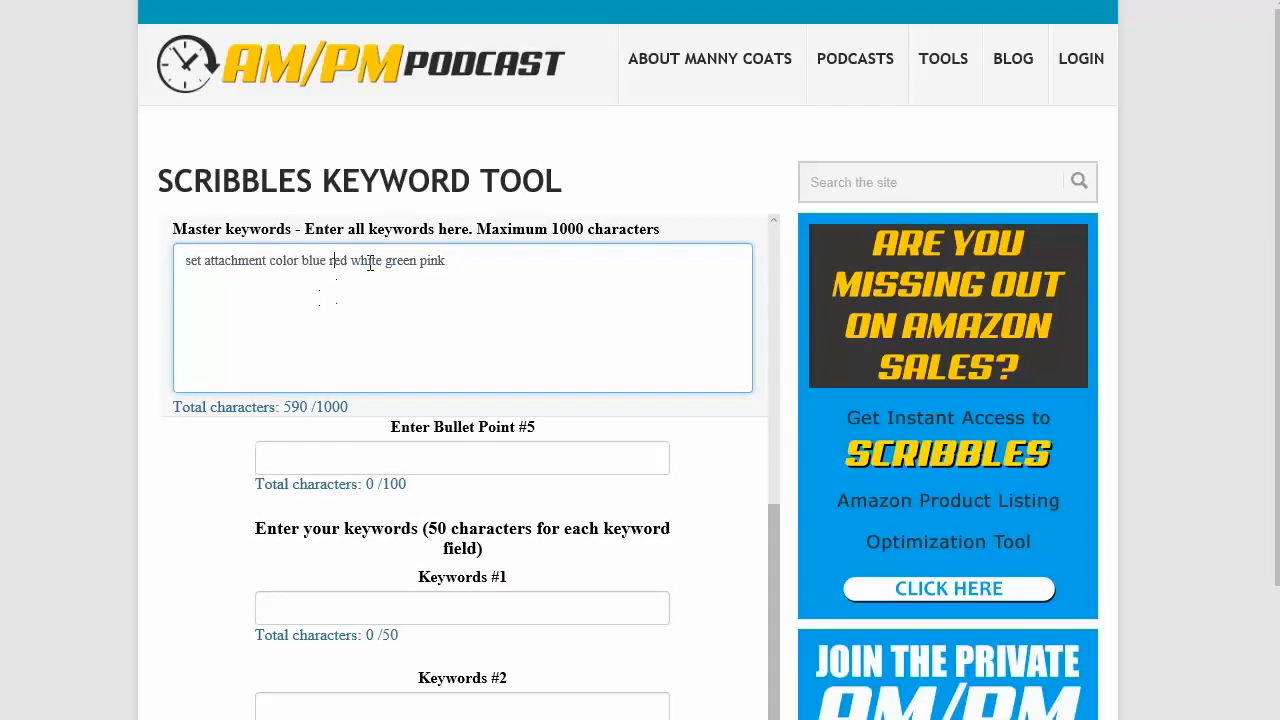
pyautogui.tripleClick(478, 259)
pyautogui.hotkey('ctrl', 'c')
pyautogui.click(314, 574)
pyautogui.click(334, 605)
pyautogui.hotkey('ctrl', 'v')
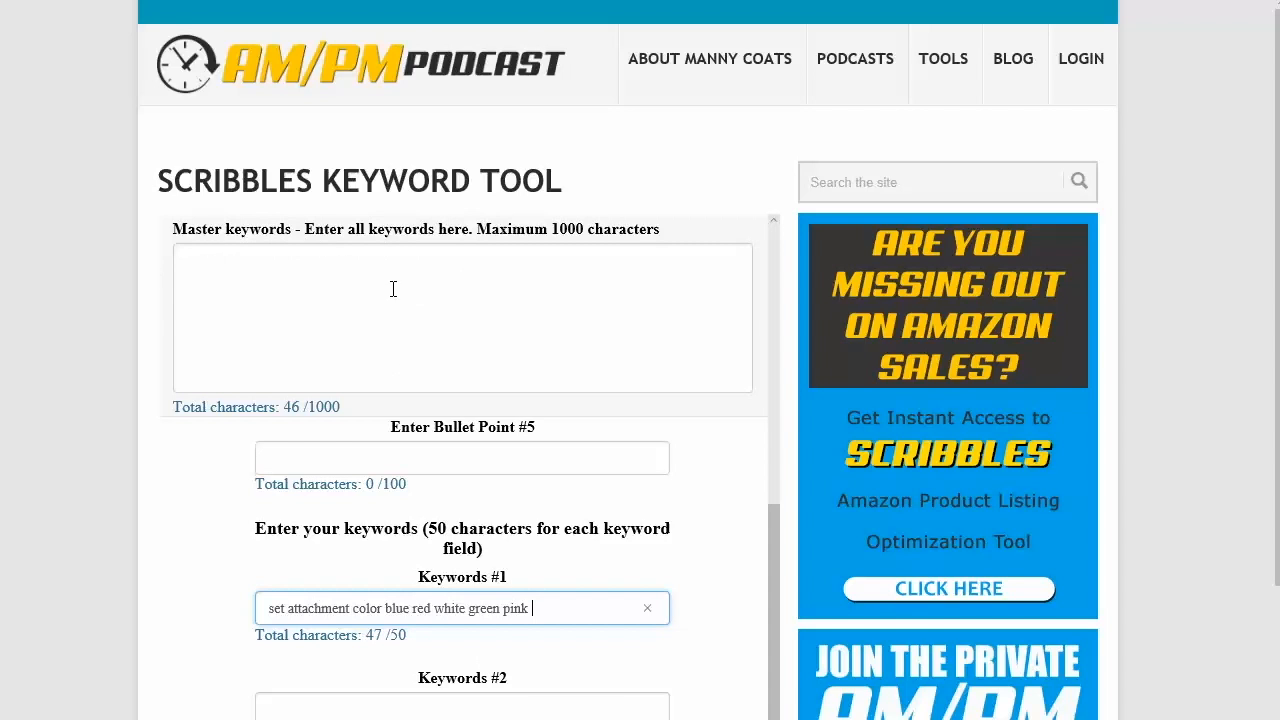
# Step: Review the generated Result text for the title, bullet points and keyword list
pyautogui.scroll(-4, 449, 566)
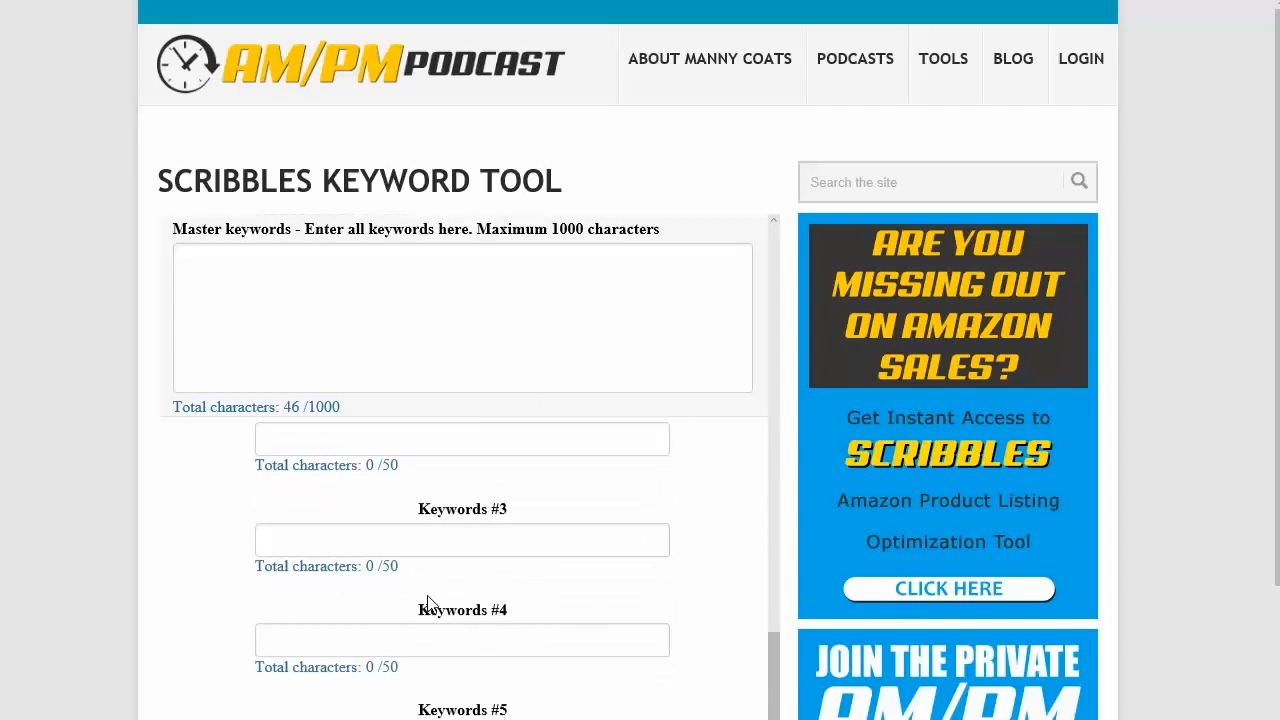
pyautogui.scroll(1, 427, 604)
pyautogui.scroll(1, 400, 620)
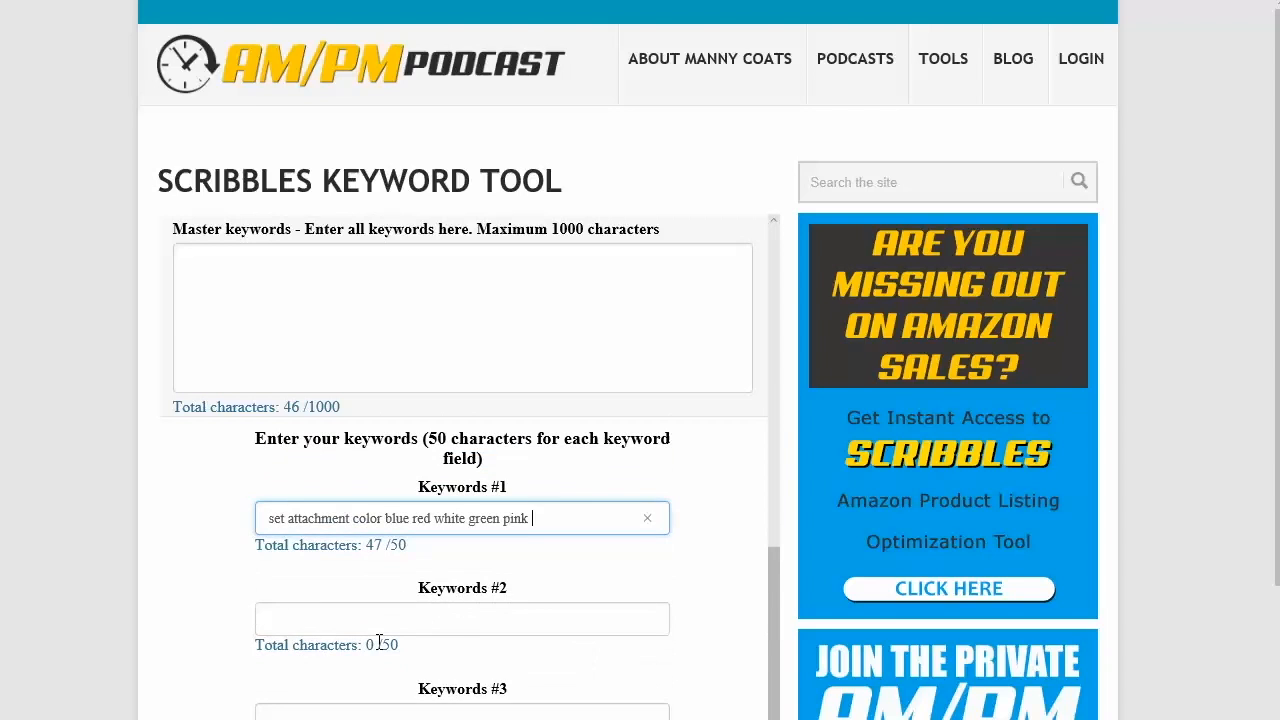
pyautogui.scroll(-3, 421, 570)
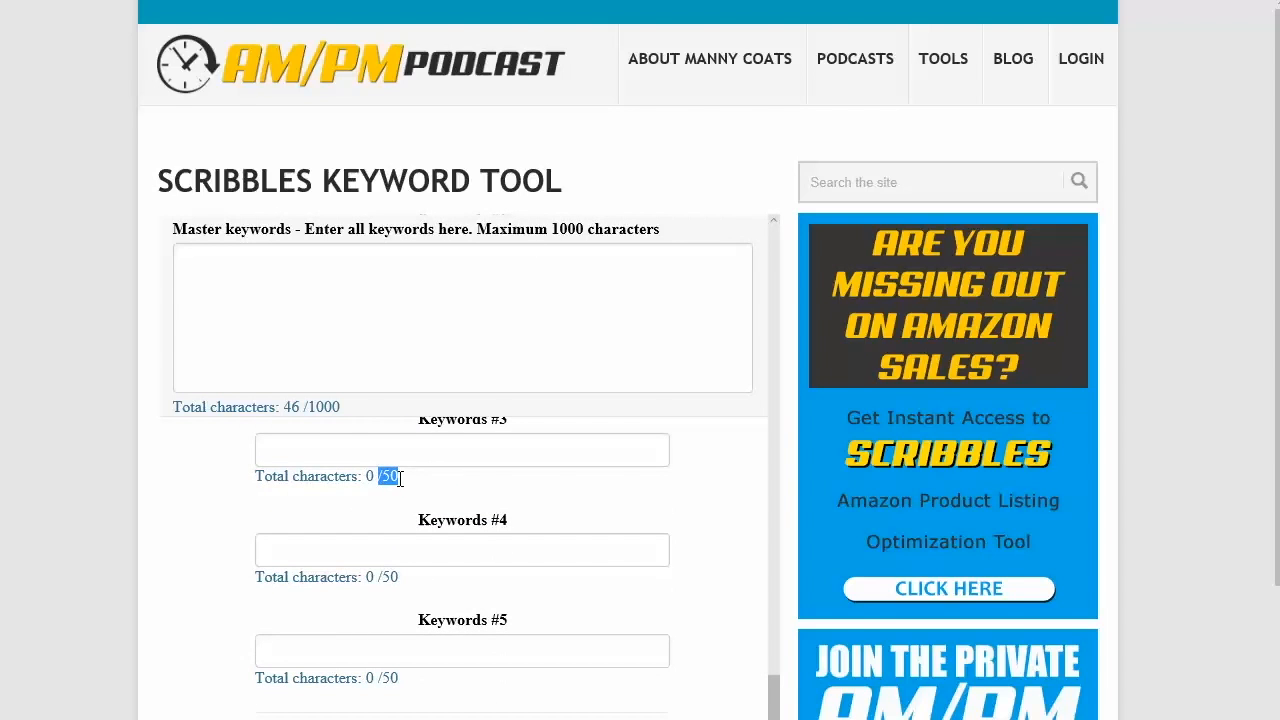
pyautogui.scroll(6, 388, 485)
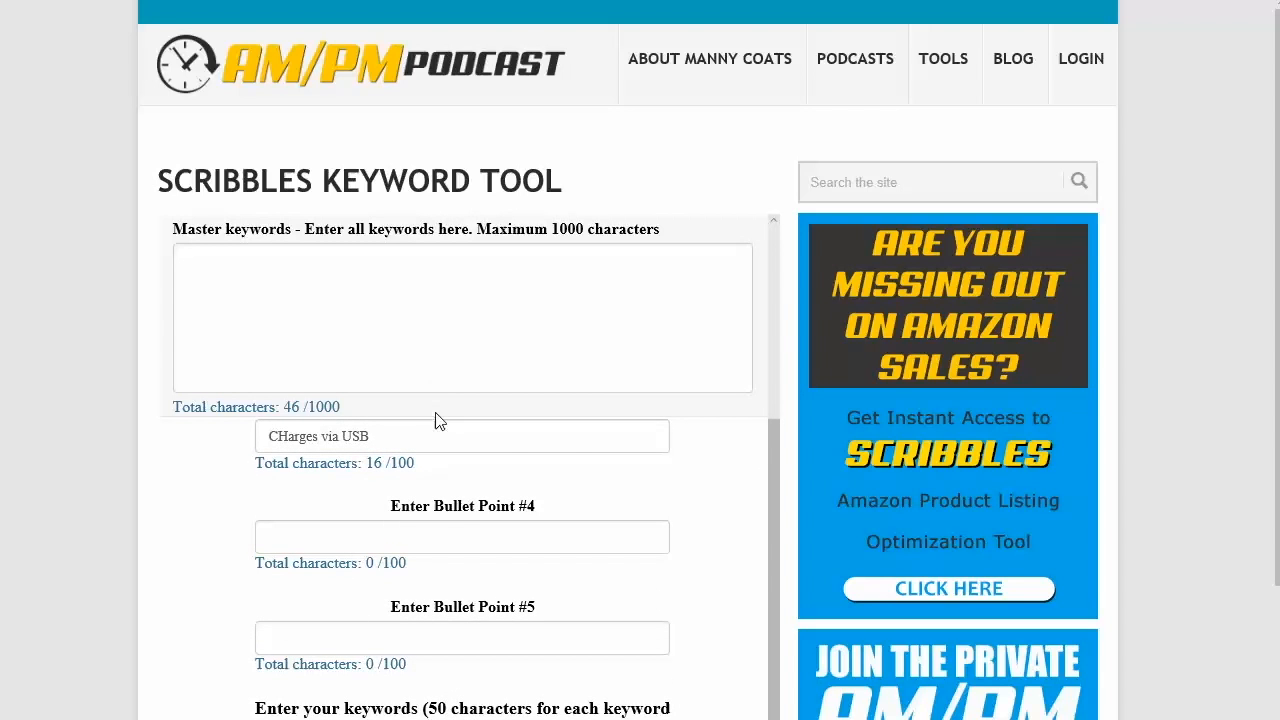
pyautogui.scroll(-5, 437, 420)
pyautogui.scroll(-1, 420, 525)
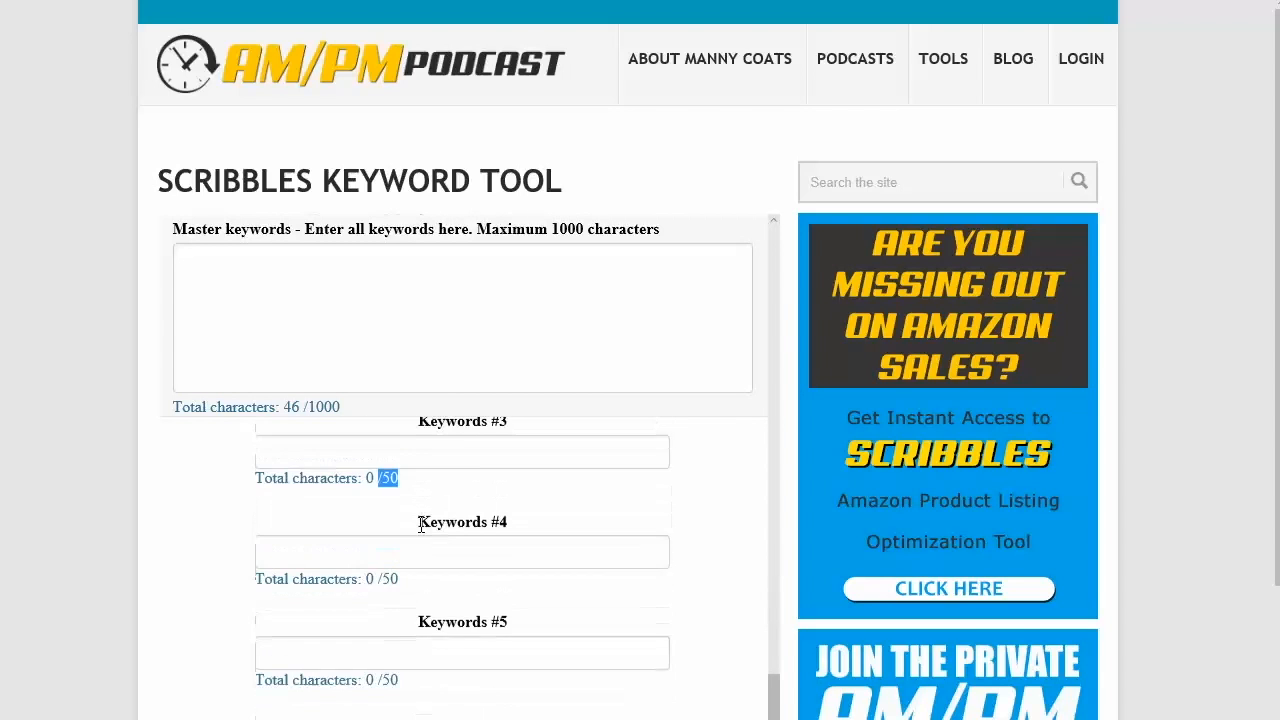
pyautogui.scroll(-1, 420, 525)
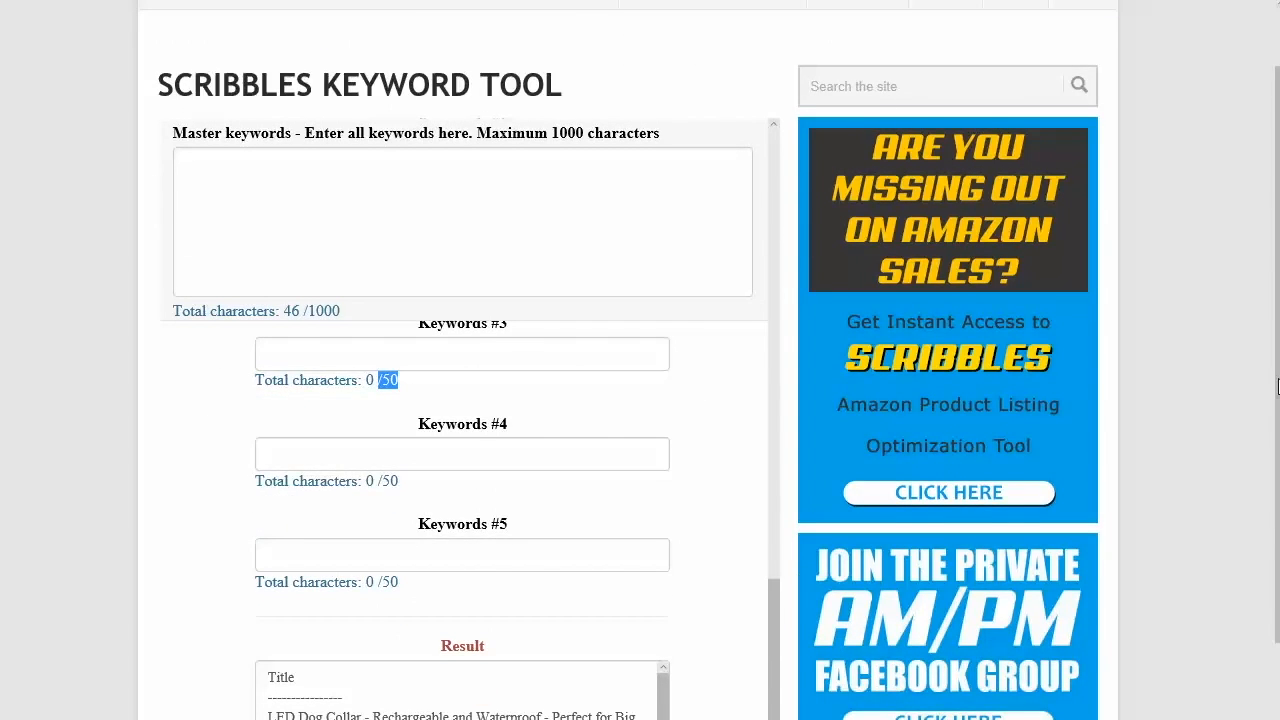
pyautogui.scroll(-3, 1277, 388)
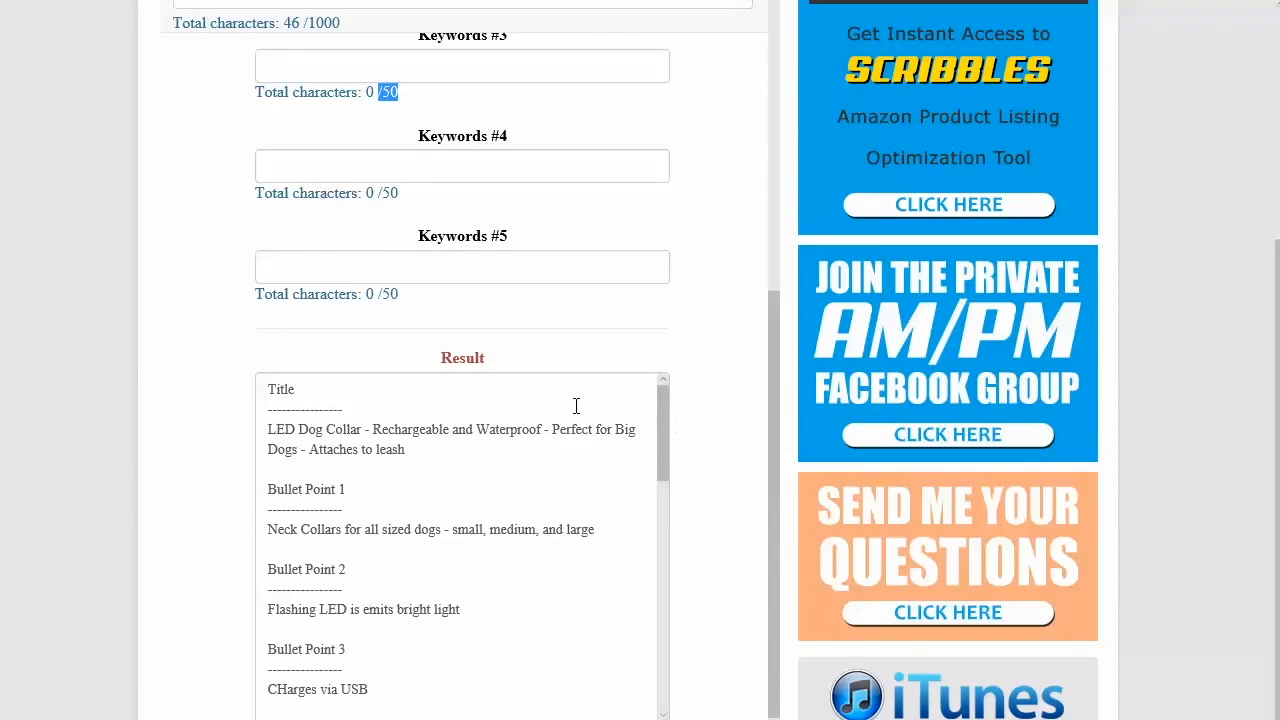
pyautogui.moveTo(274, 428); pyautogui.dragTo(418, 480)
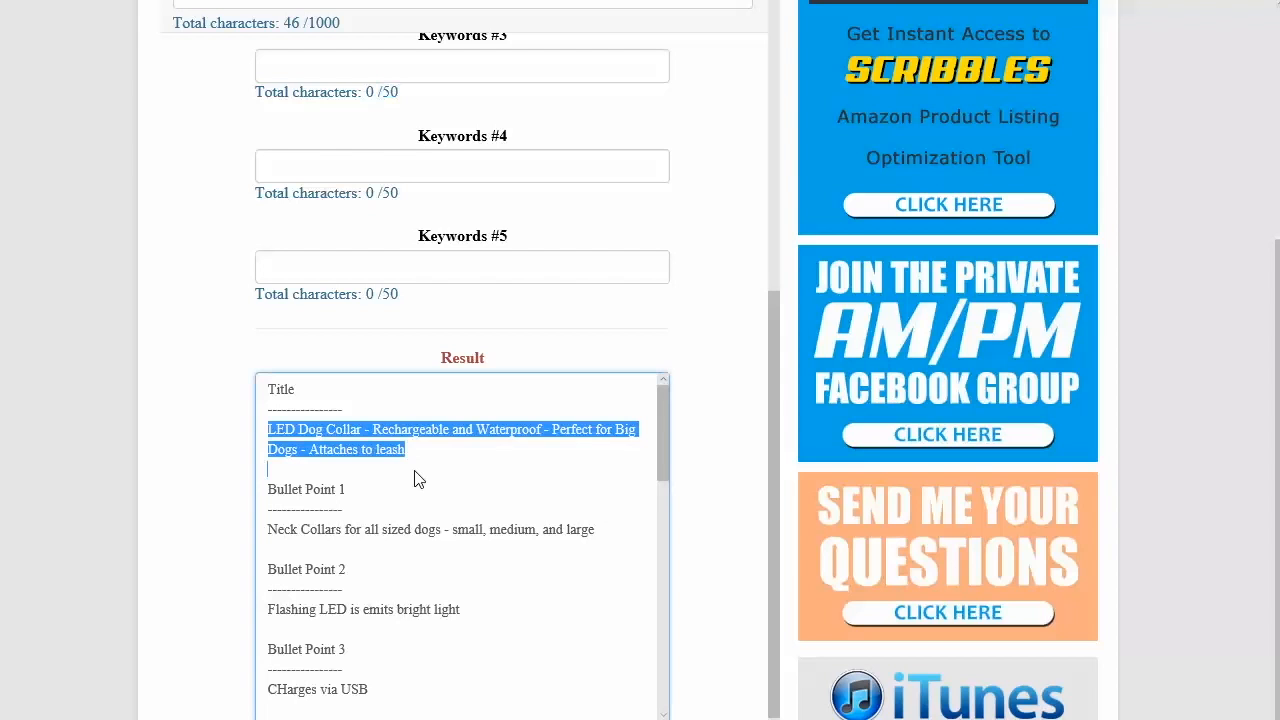
pyautogui.moveTo(669, 416); pyautogui.dragTo(606, 690)
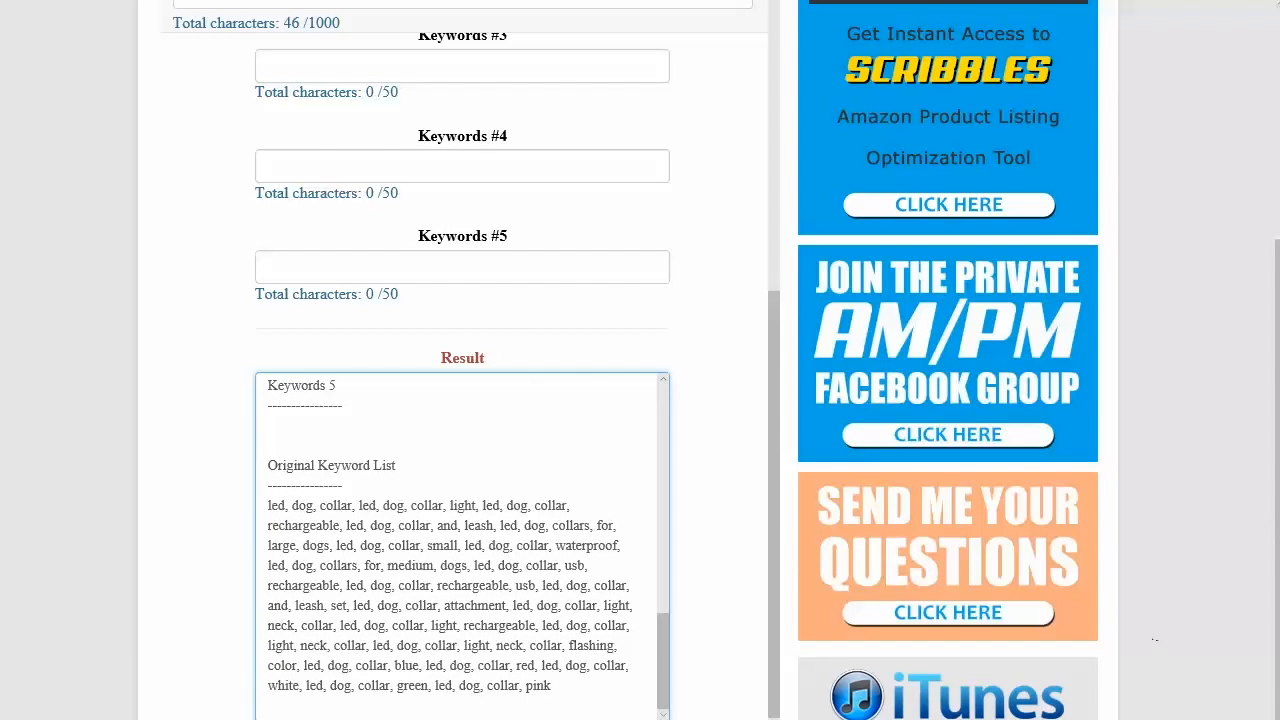
# Step: Remove ' - Attaches to leash' from the end of the title so it ends with 'Perfect for Big Dogs'
pyautogui.scroll(4, 1155, 640)
pyautogui.moveTo(775, 703); pyautogui.dragTo(792, 253)
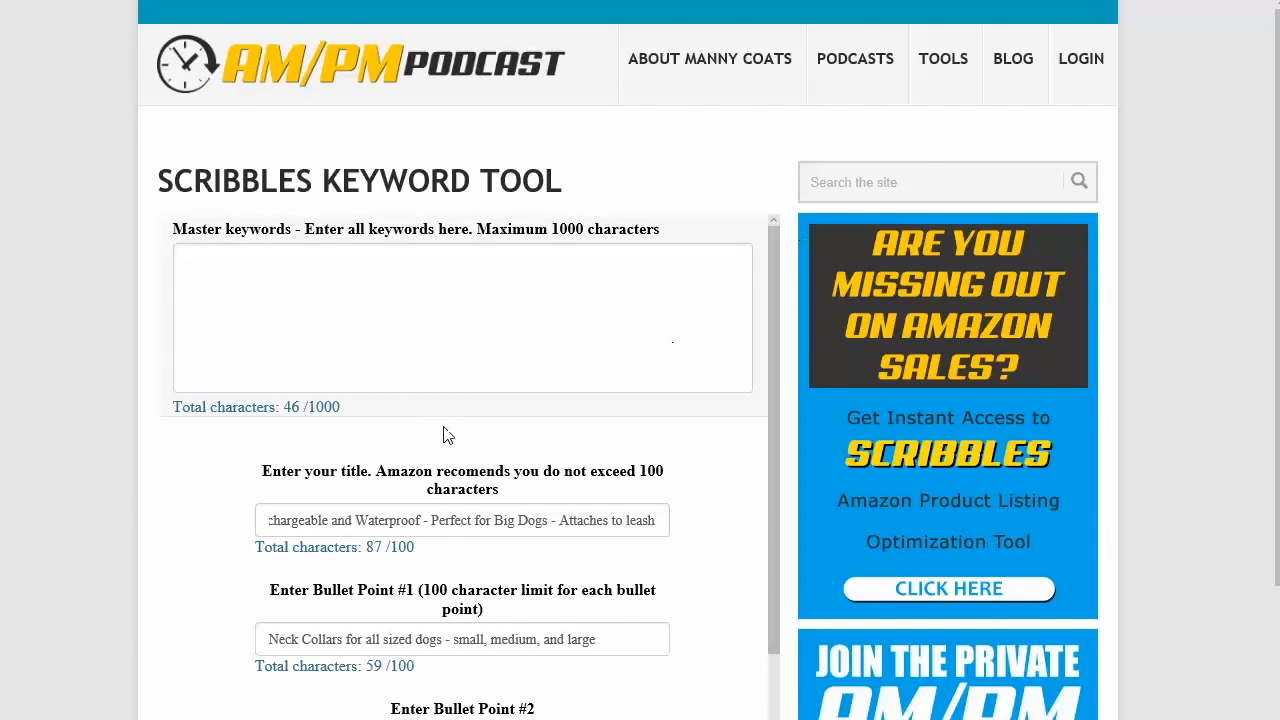
pyautogui.moveTo(343, 521); pyautogui.dragTo(250, 532)
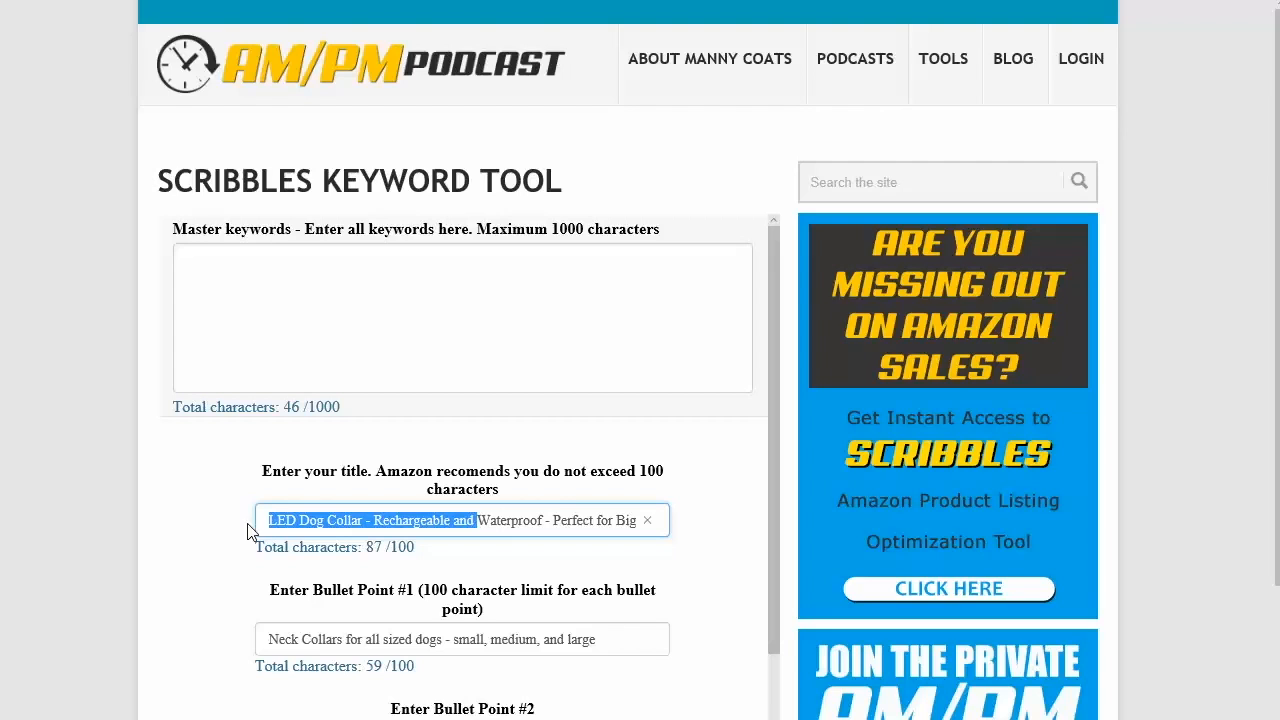
pyautogui.click(325, 521)
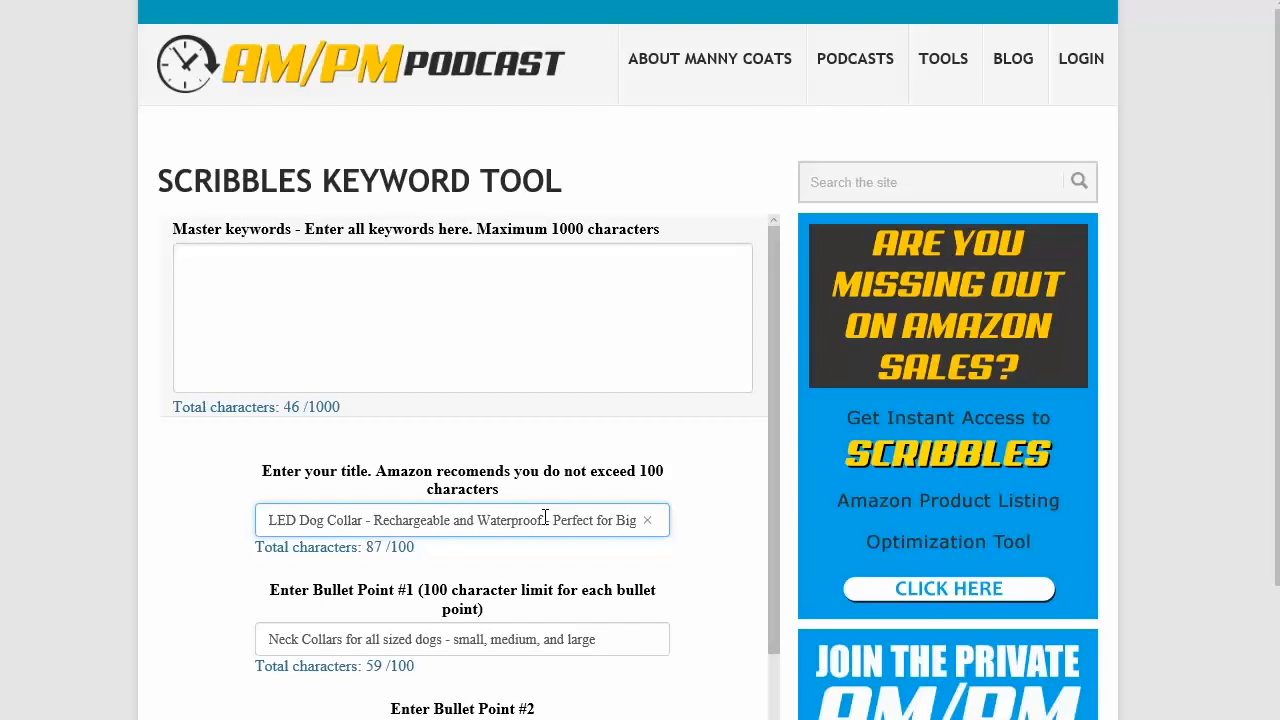
pyautogui.moveTo(551, 519); pyautogui.dragTo(700, 514)
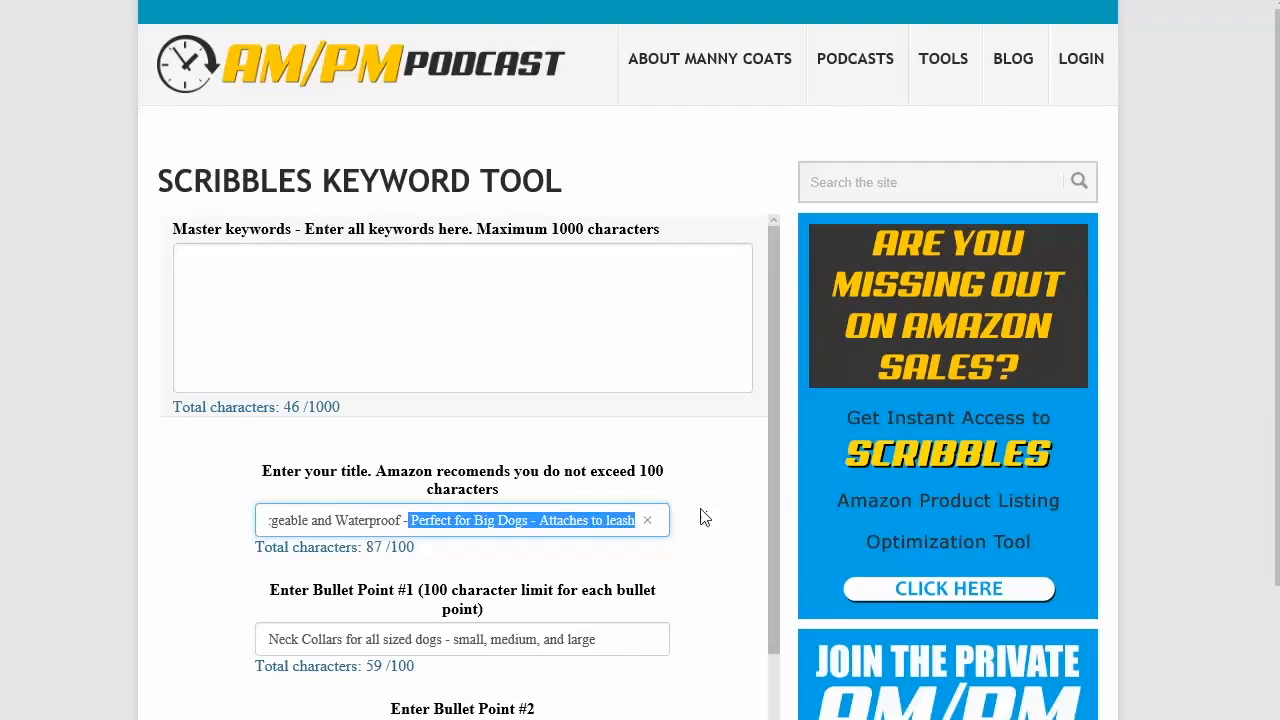
pyautogui.click(608, 520)
pyautogui.click(541, 522)
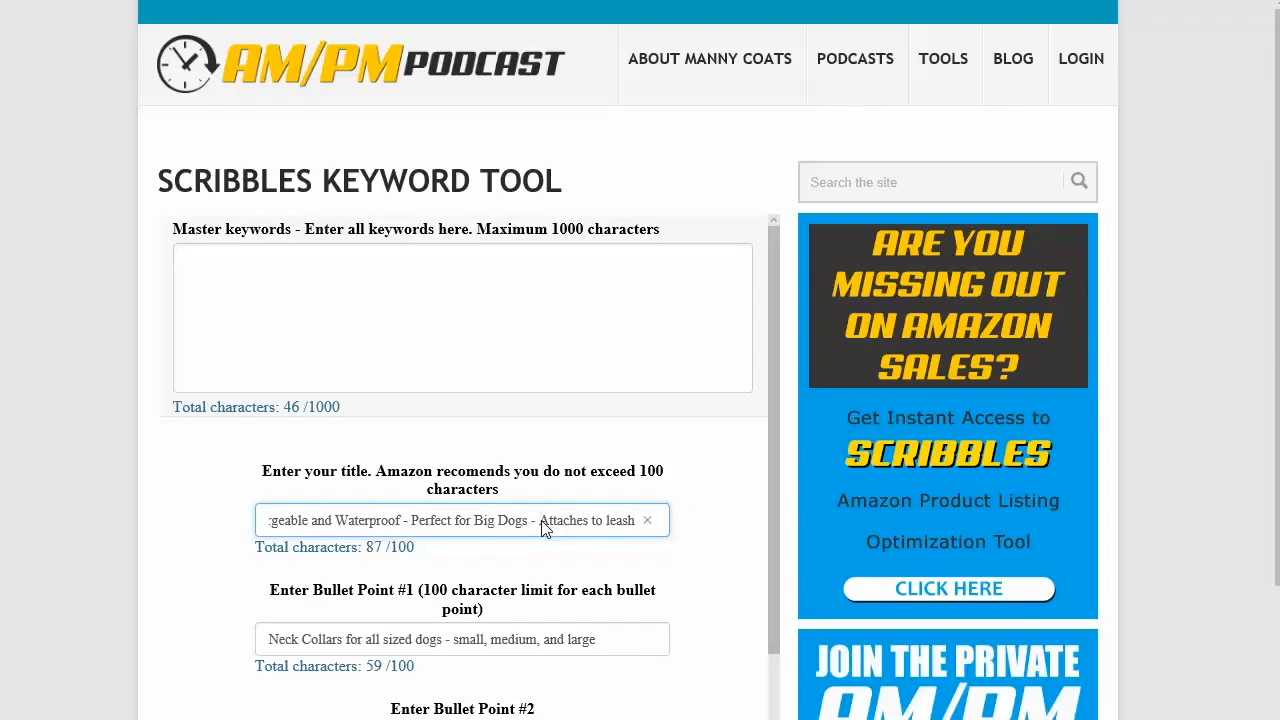
pyautogui.moveTo(541, 522); pyautogui.dragTo(694, 549)
pyautogui.press('BackSpace')
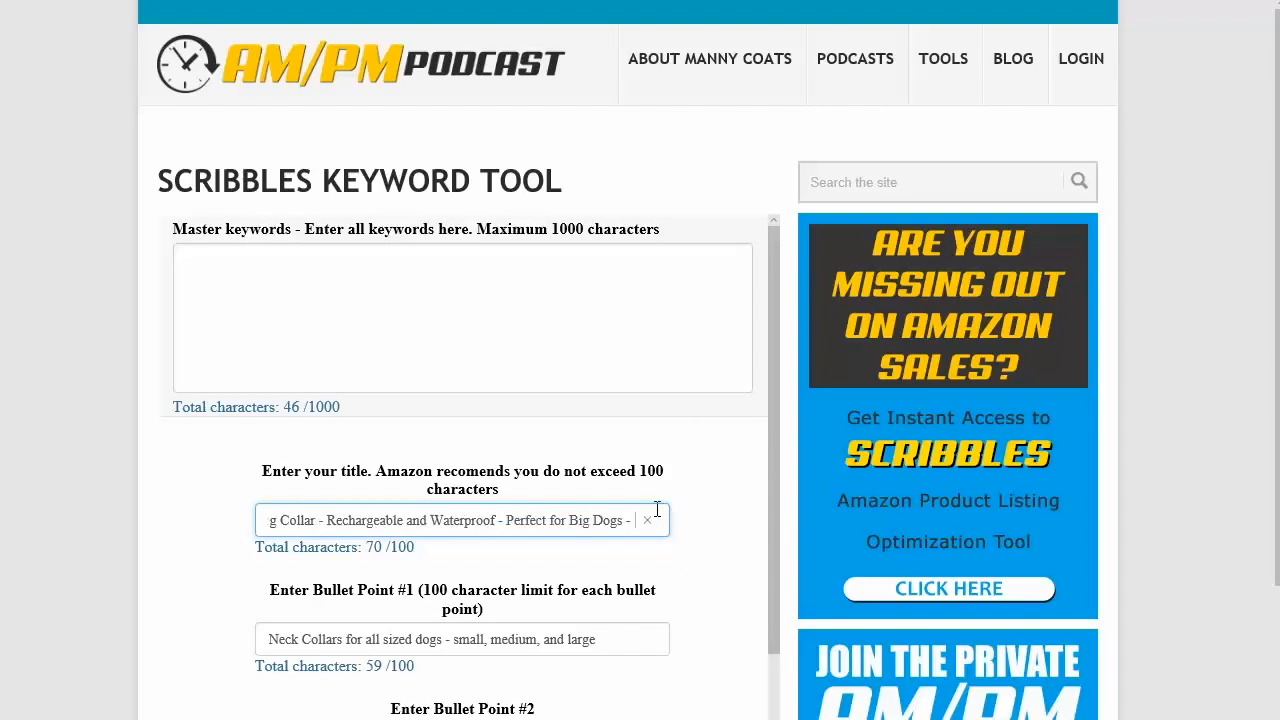
pyautogui.press('BackSpace')
pyautogui.press('BackSpace')
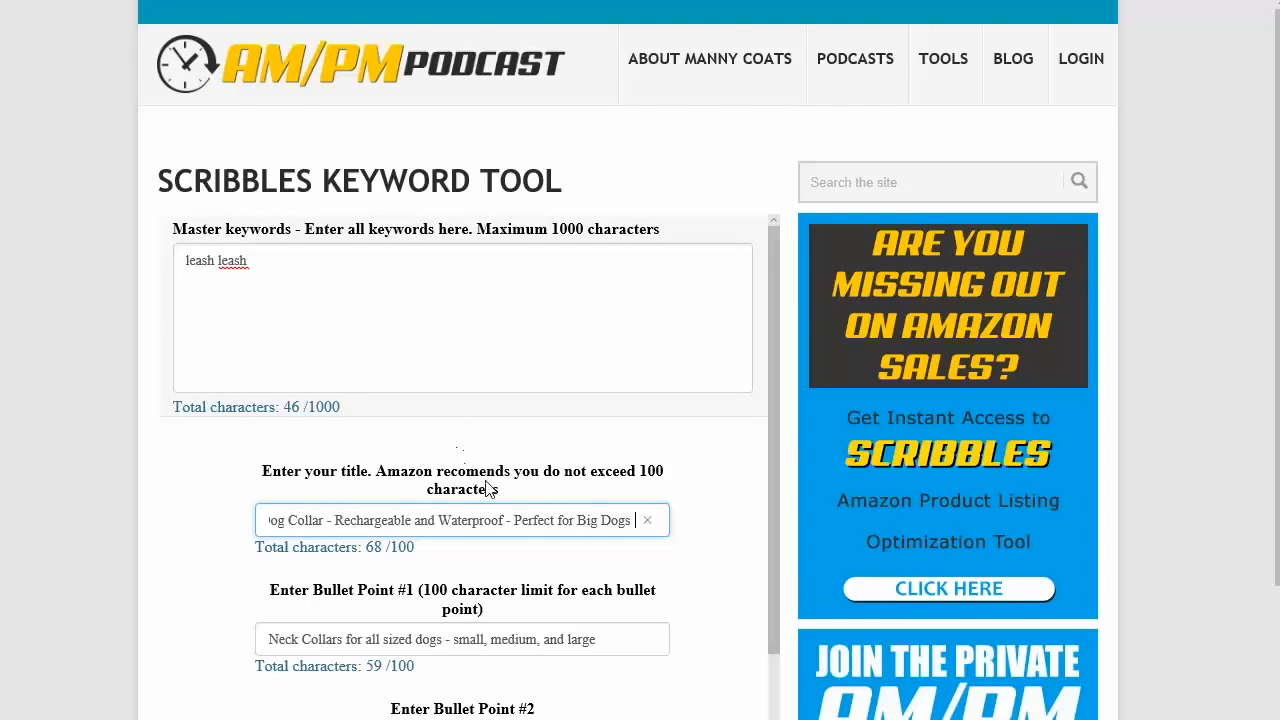
# Step: Enter 'leash' in Keywords #2
pyautogui.scroll(-3, 523, 645)
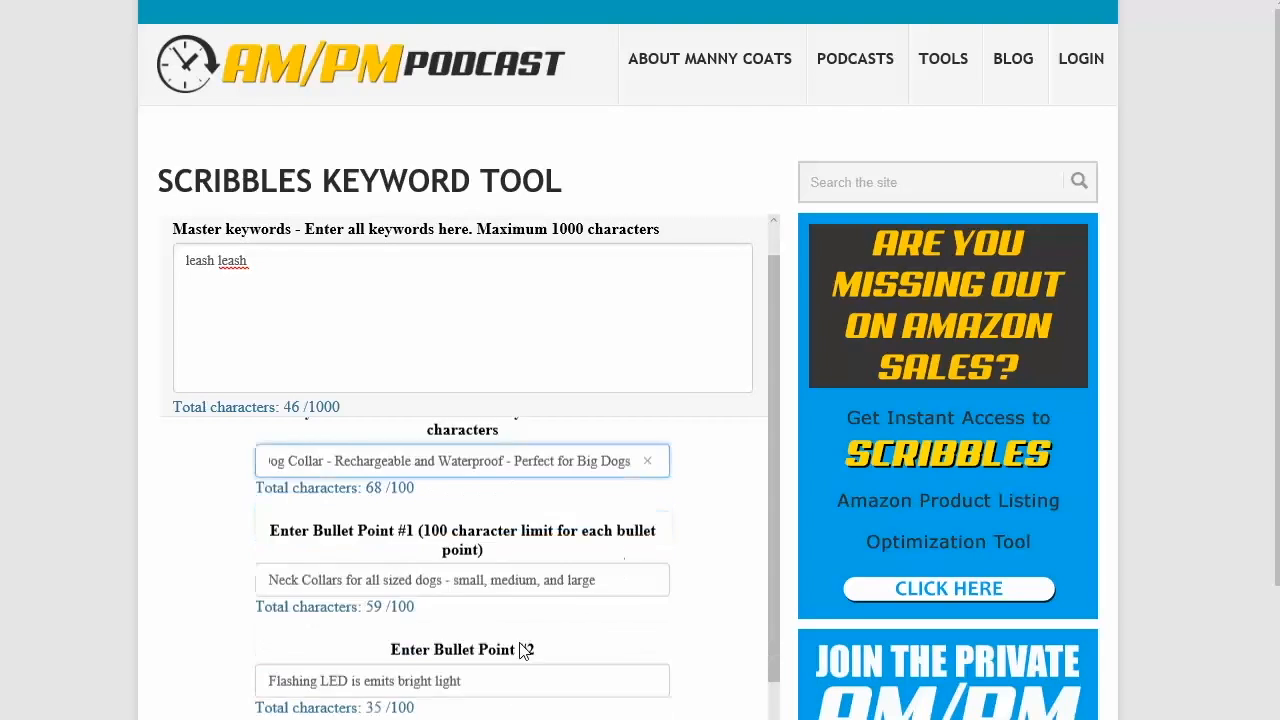
pyautogui.click(458, 673)
pyautogui.scroll(-4, 465, 672)
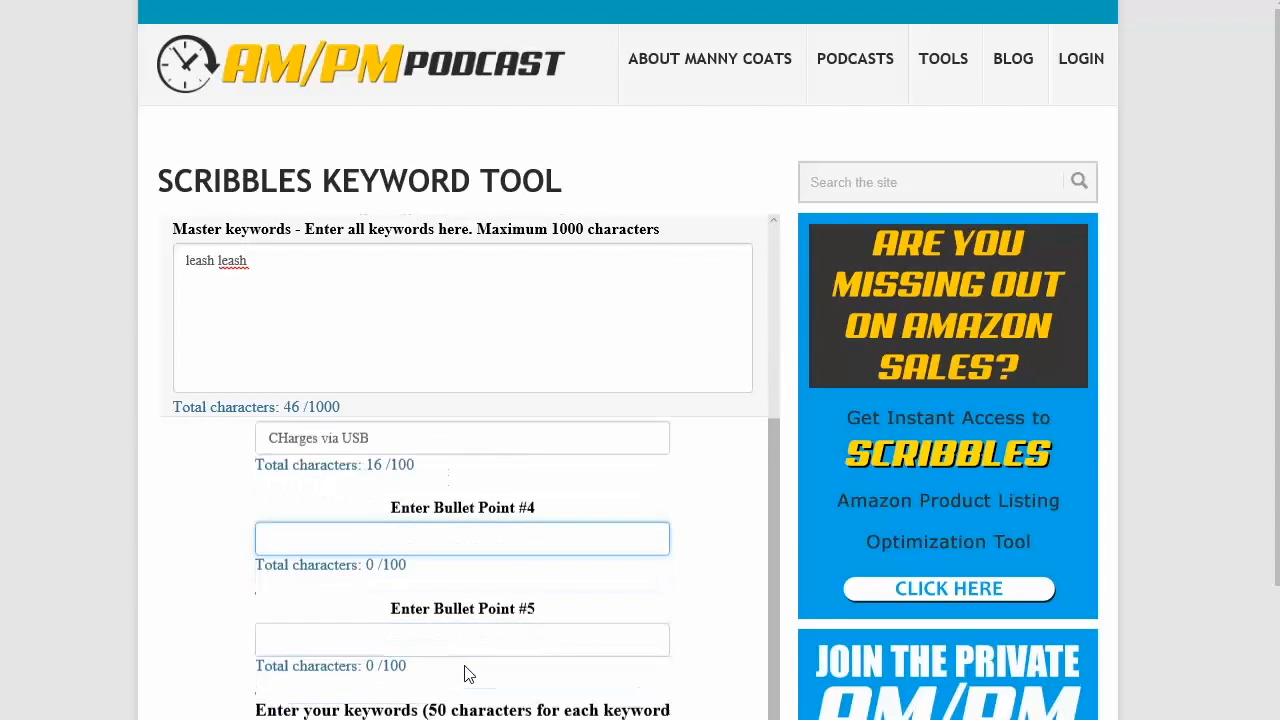
pyautogui.scroll(-1, 465, 667)
pyautogui.click(466, 620)
pyautogui.write('leash')
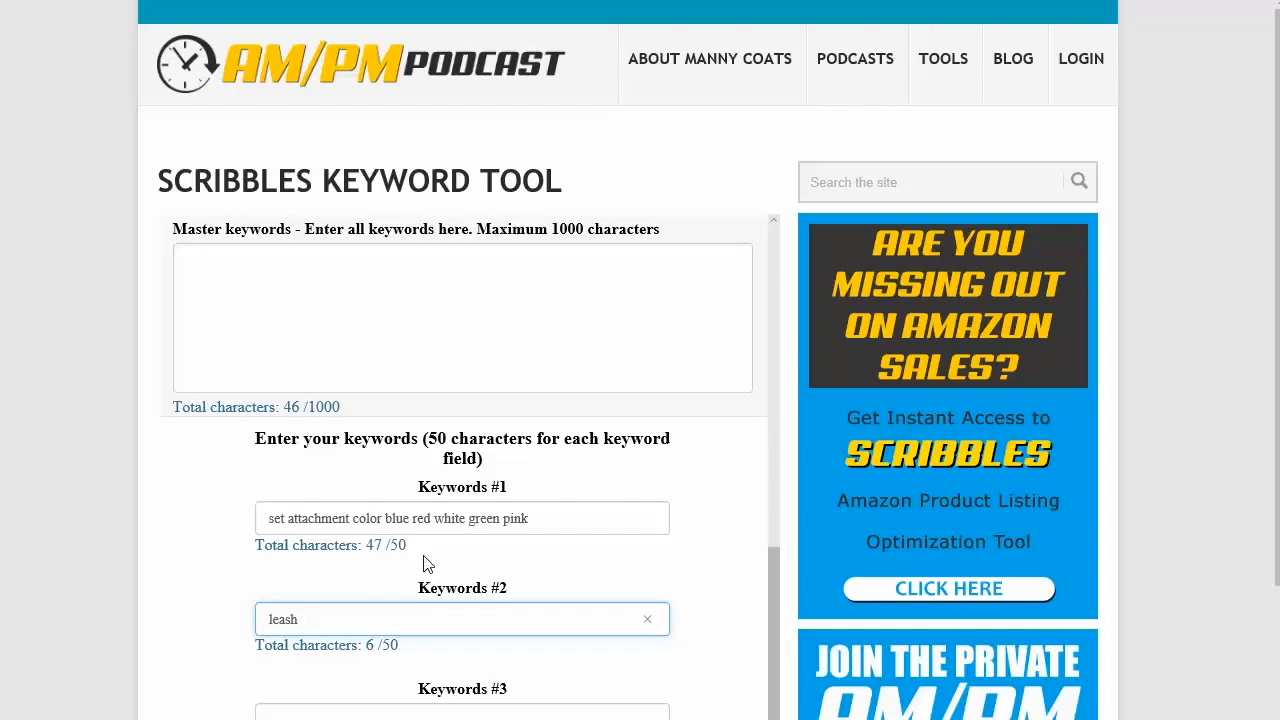
# Step: Clear the Keywords #1 field, returning its keywords to the master list
pyautogui.moveTo(544, 521); pyautogui.dragTo(365, 512)
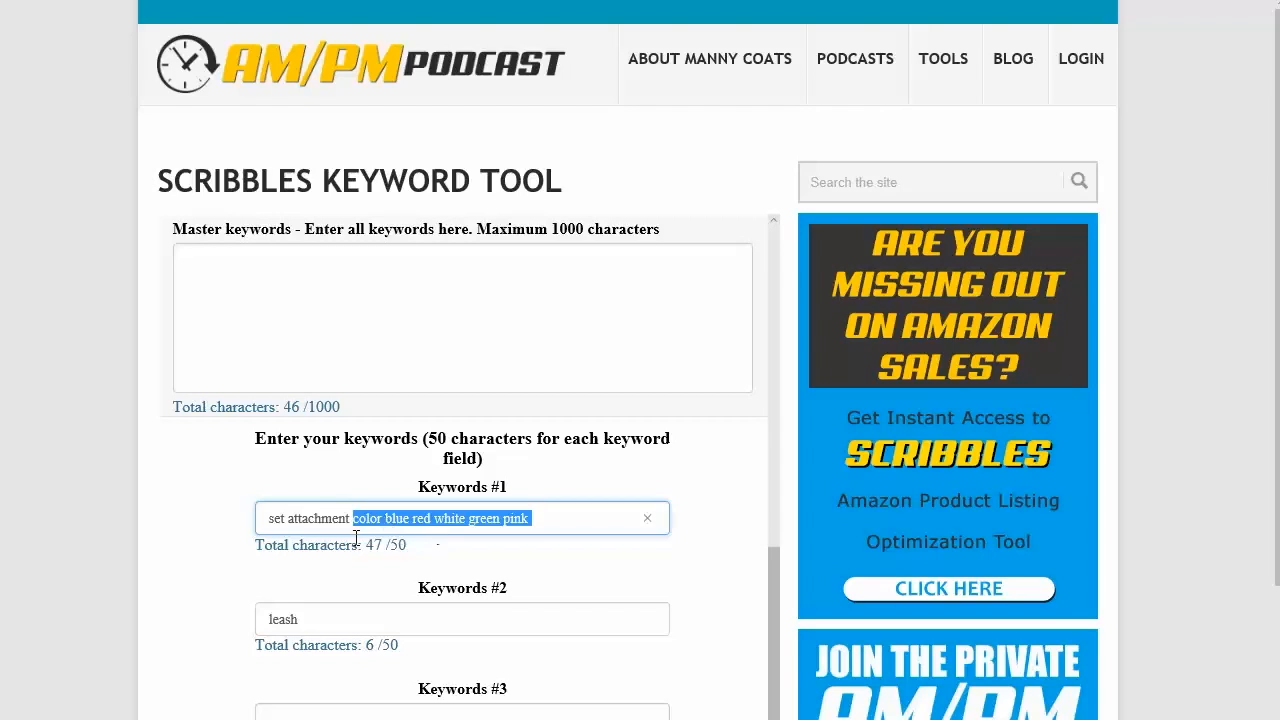
pyautogui.click(351, 540)
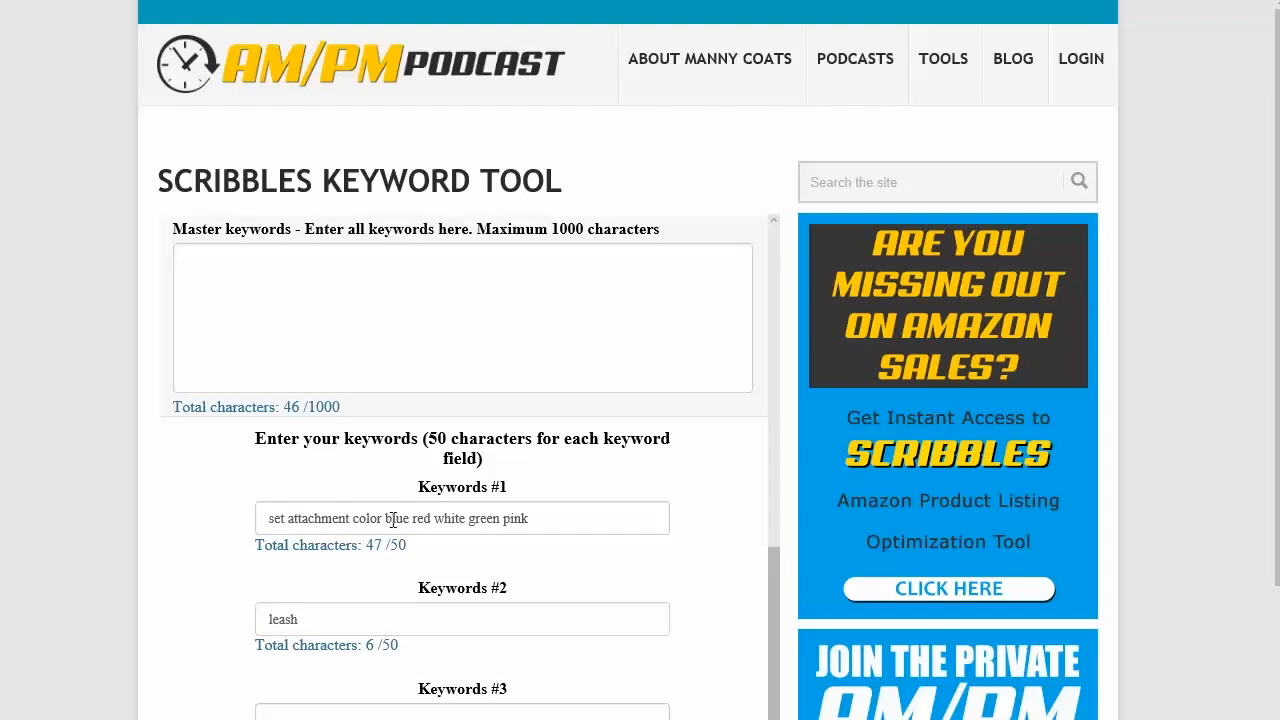
pyautogui.moveTo(553, 520); pyautogui.dragTo(243, 503)
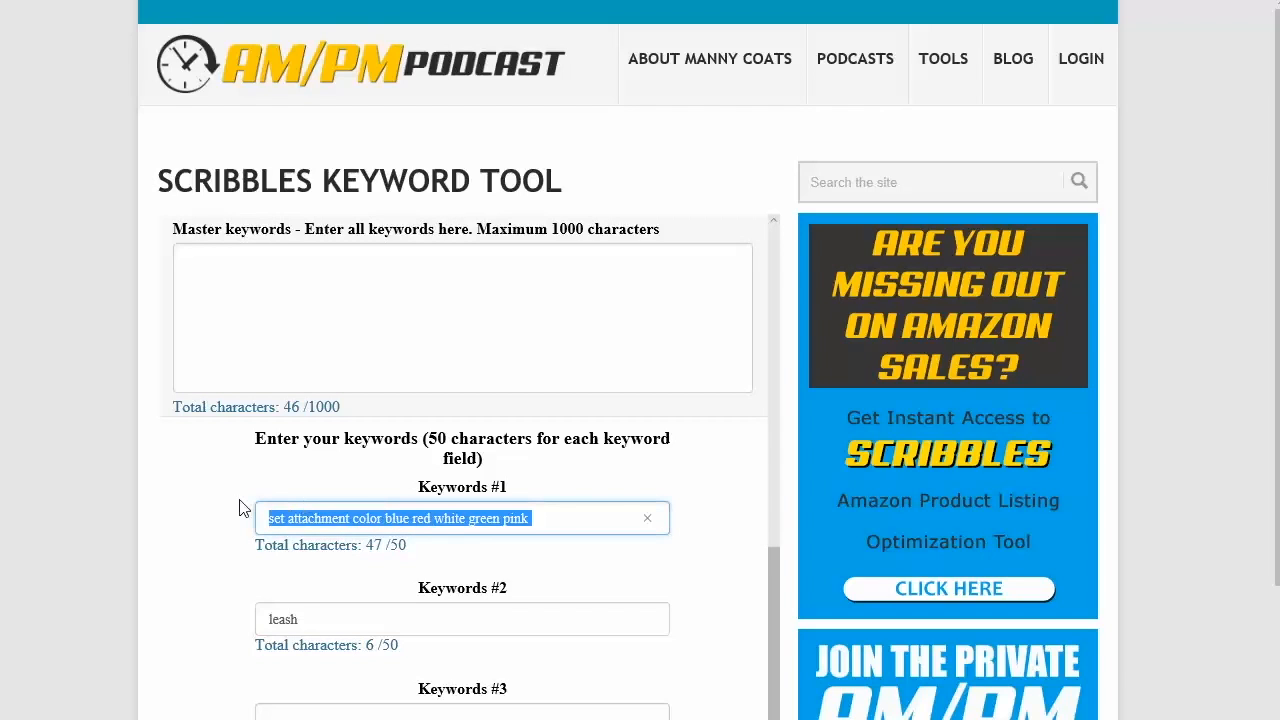
pyautogui.press('BackSpace')
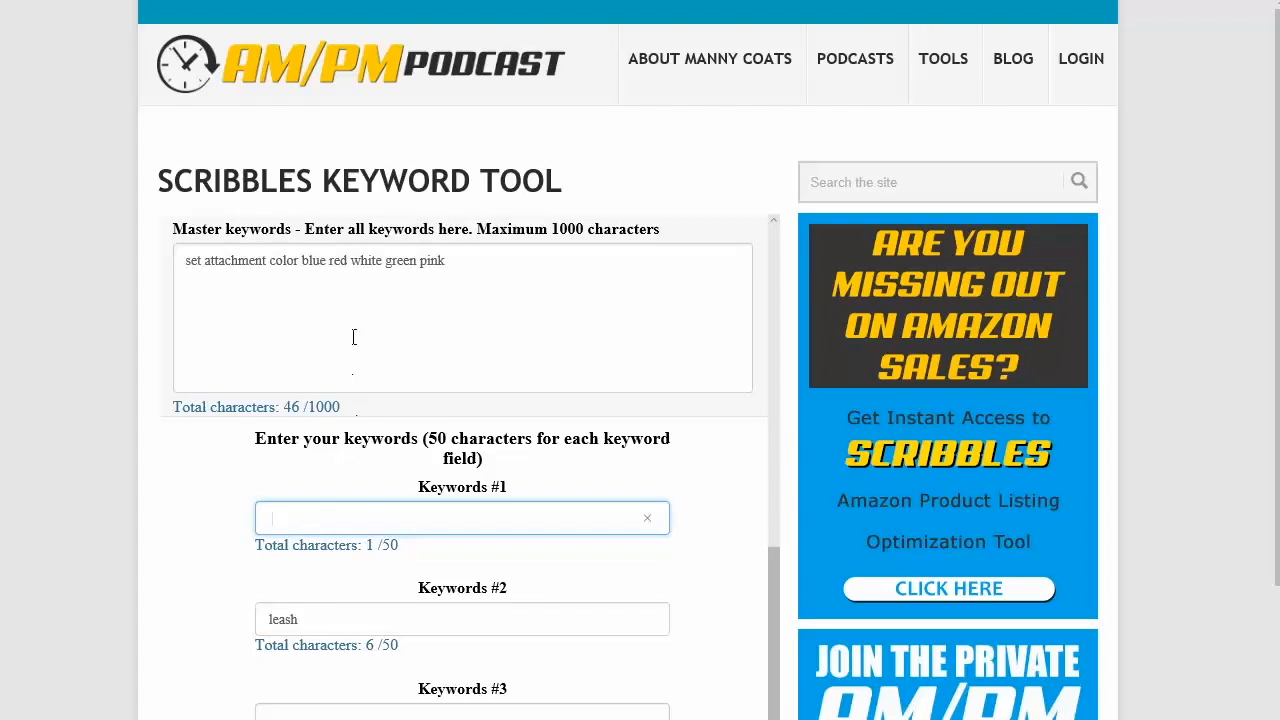
# Step: Enter 'Collars come in white, green and pink.' as Bullet Point #4
pyautogui.scroll(-3, 466, 486)
pyautogui.scroll(10, 466, 486)
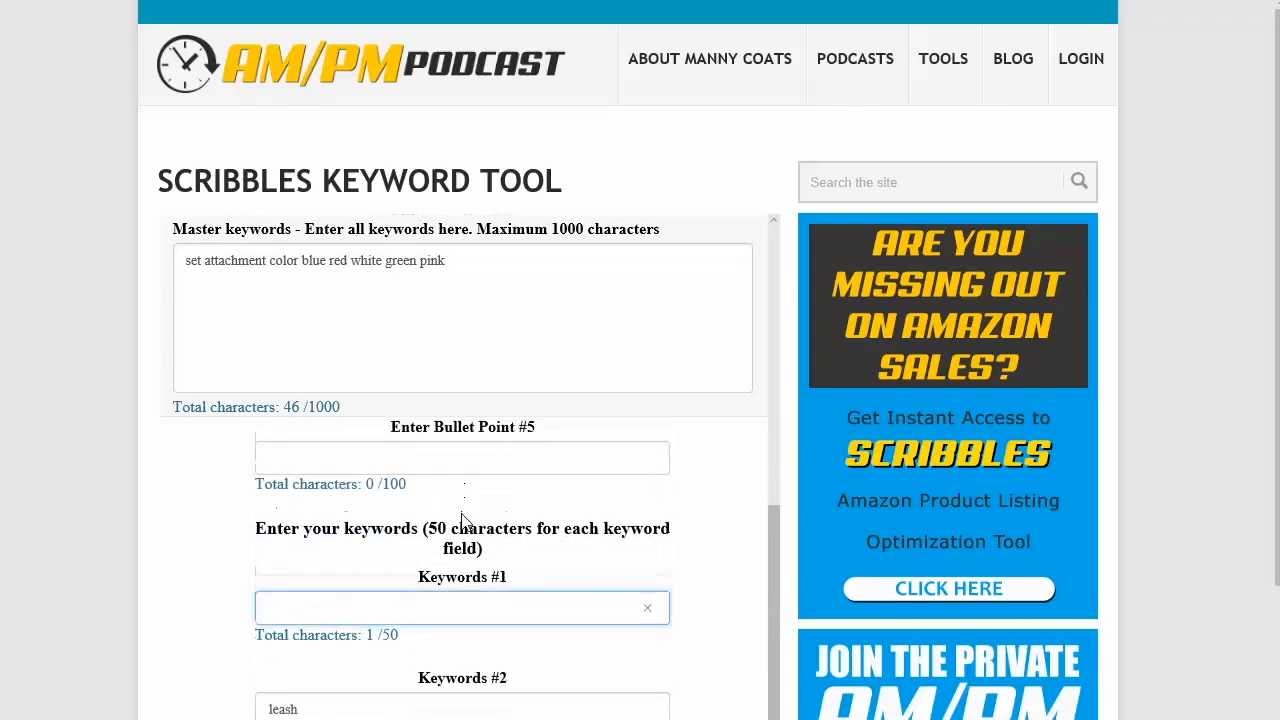
pyautogui.click(487, 573)
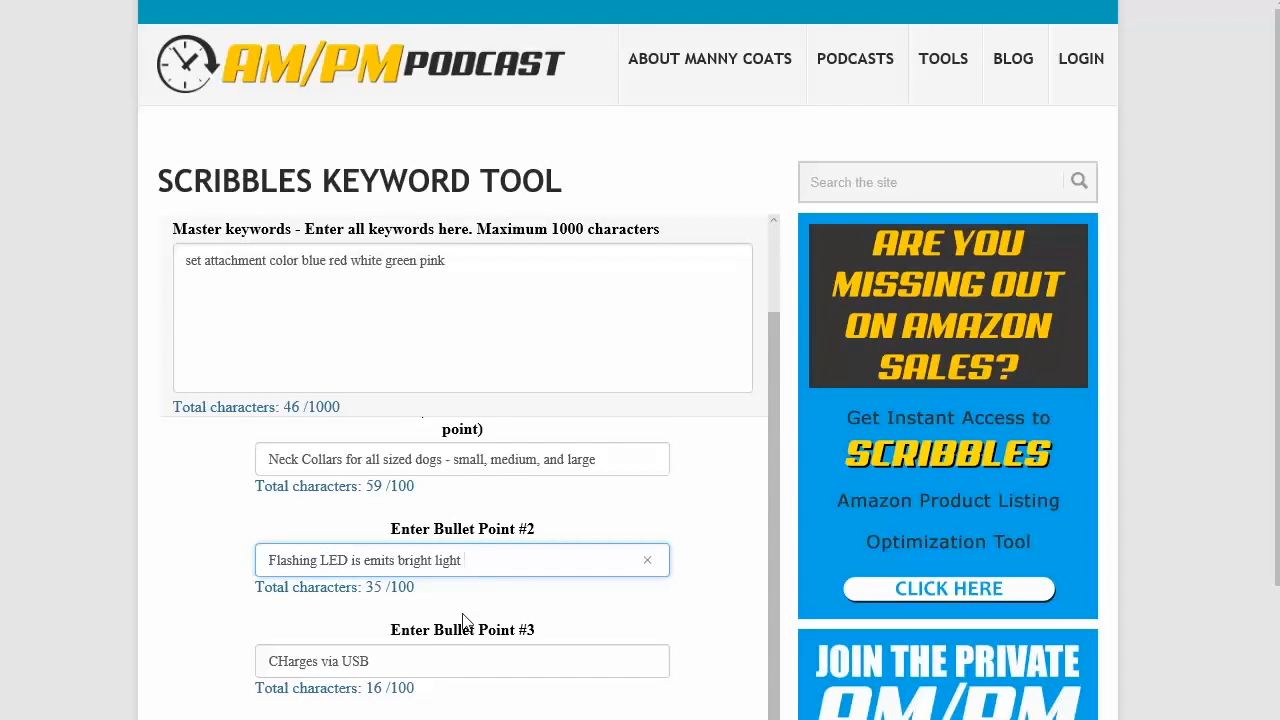
pyautogui.scroll(-1, 445, 635)
pyautogui.click(422, 628)
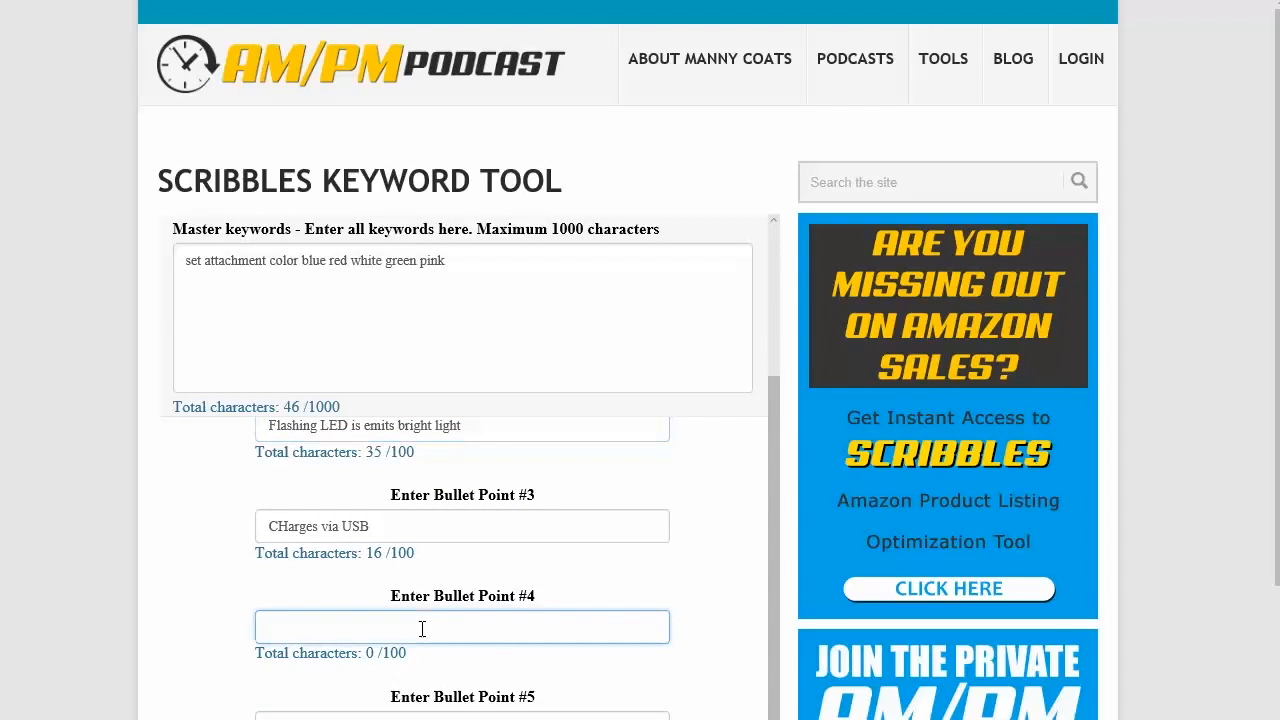
pyautogui.write('Collars come in wh')
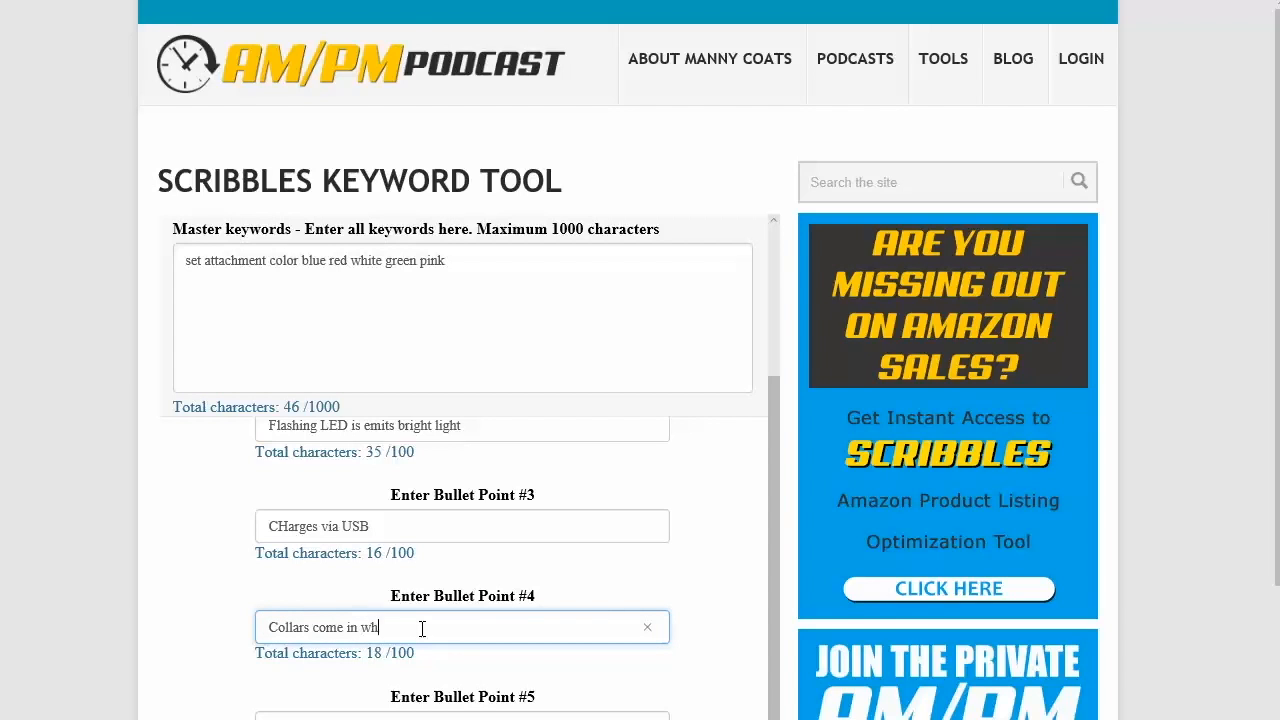
pyautogui.write('ite, green and pin')
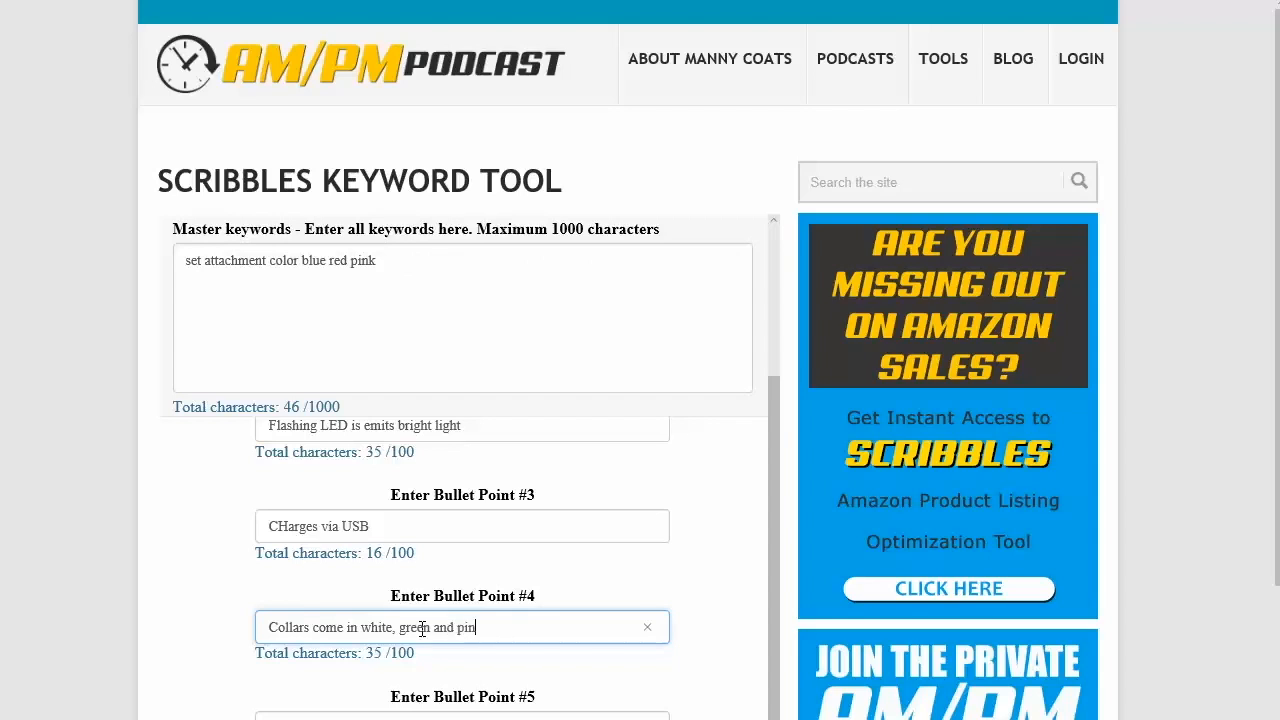
pyautogui.write('k.')
# Step: Copy the remaining master keywords into Keywords #3 and delete 'red' so it reads 'set attachment color blue'
pyautogui.tripleClick(357, 262)
pyautogui.hotkey('ctrl', 'c')
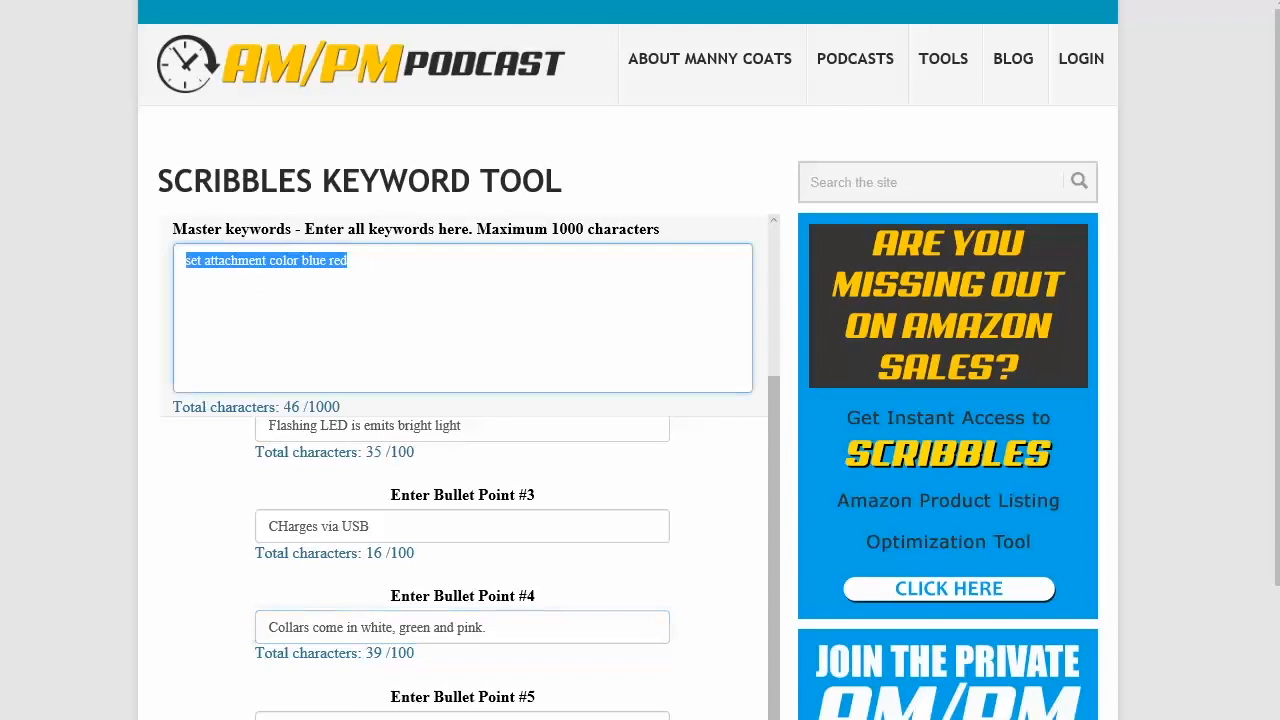
pyautogui.scroll(-3, 346, 690)
pyautogui.scroll(-2, 347, 687)
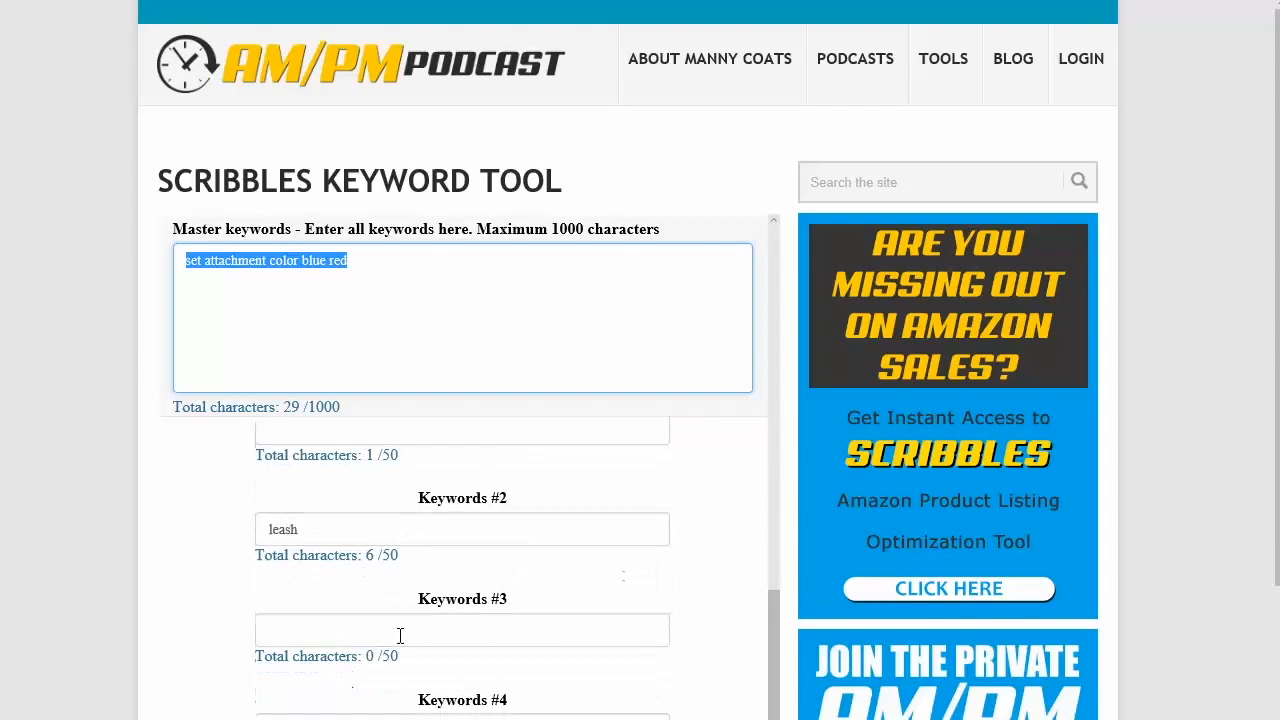
pyautogui.click(400, 630)
pyautogui.hotkey('ctrl', 'v')
pyautogui.doubleClick(411, 630)
pyautogui.press('BackSpace')
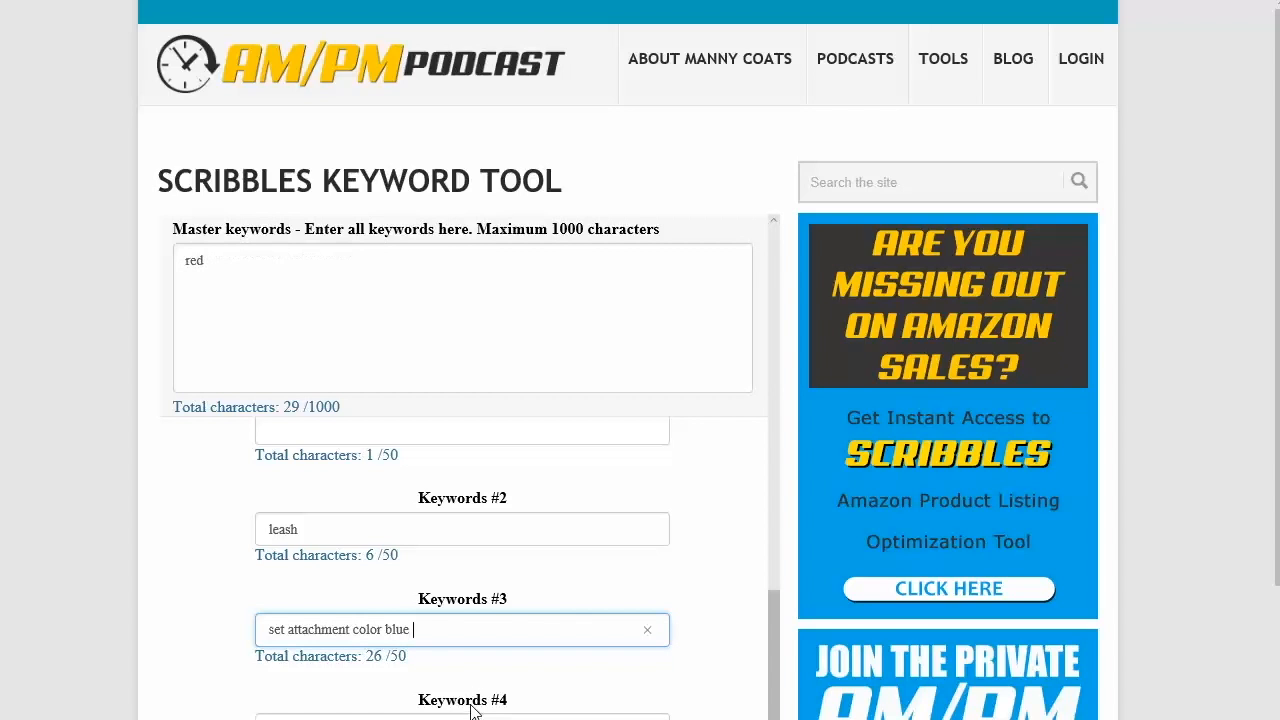
# Step: Review the master keyword box, the Result text and the keyword fields after the changes
pyautogui.moveTo(266, 272); pyautogui.dragTo(126, 246)
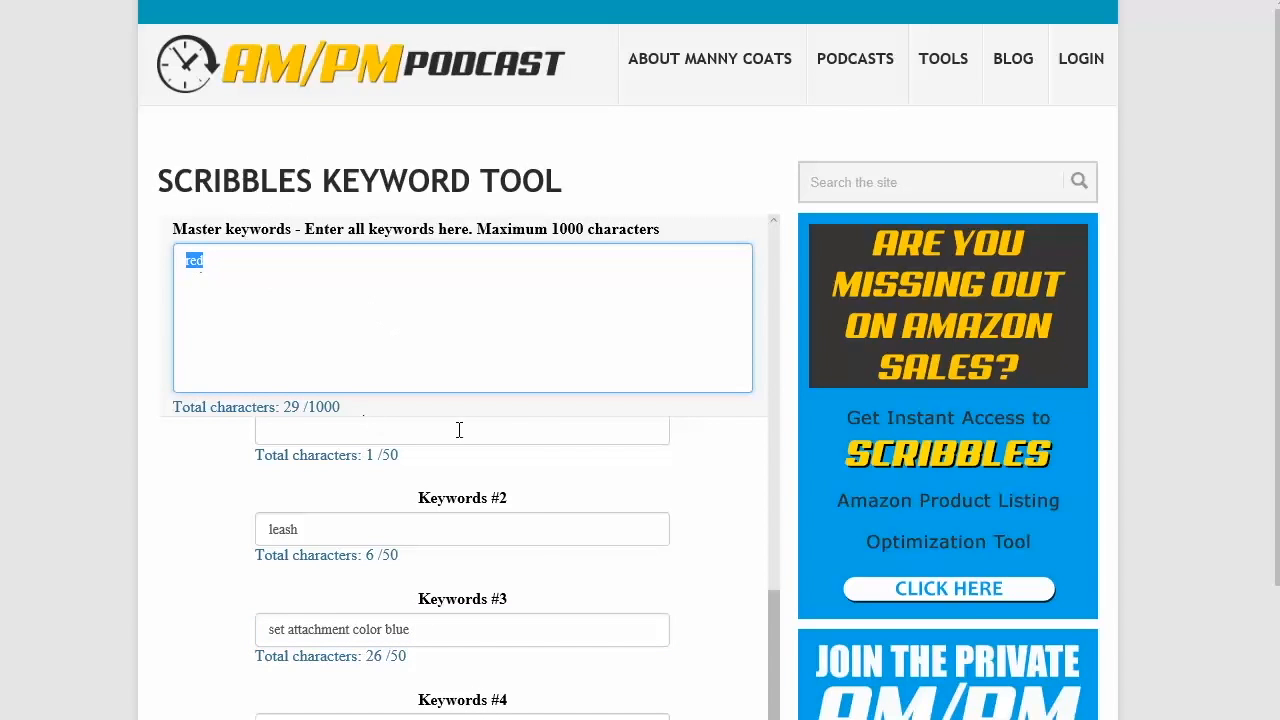
pyautogui.scroll(-10, 540, 538)
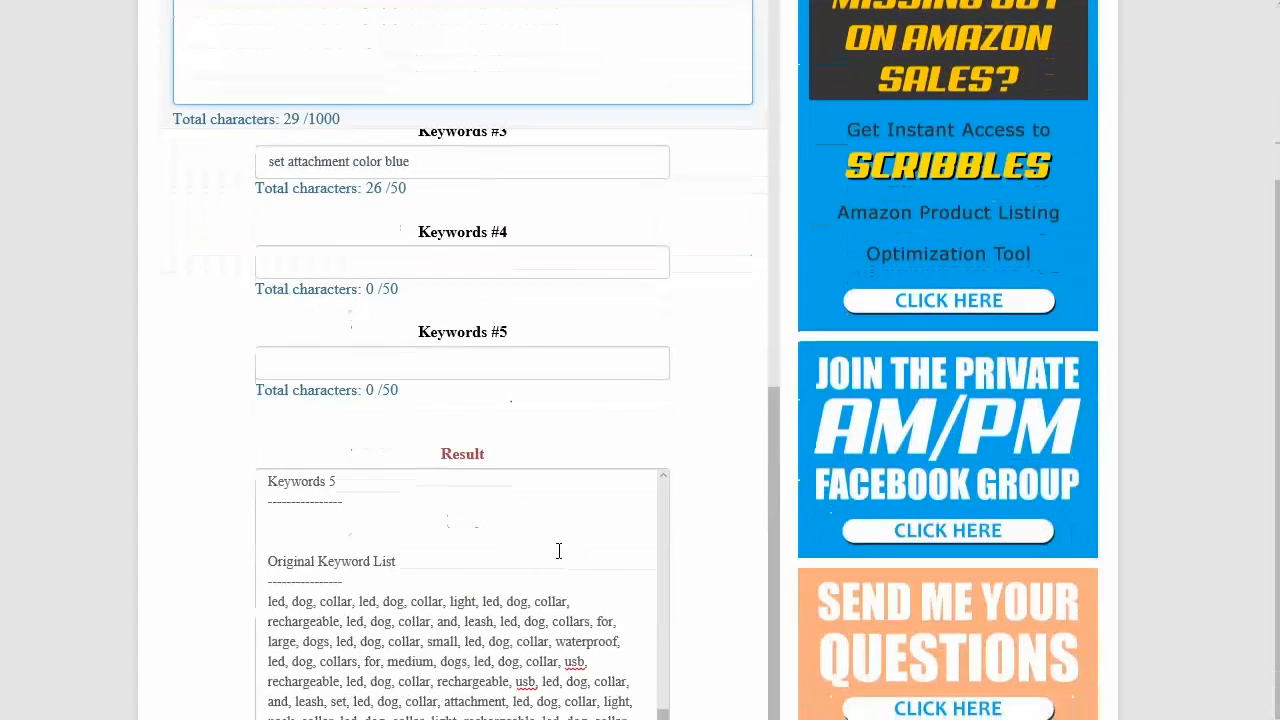
pyautogui.moveTo(771, 529); pyautogui.dragTo(782, 177)
pyautogui.scroll(6, 600, 303)
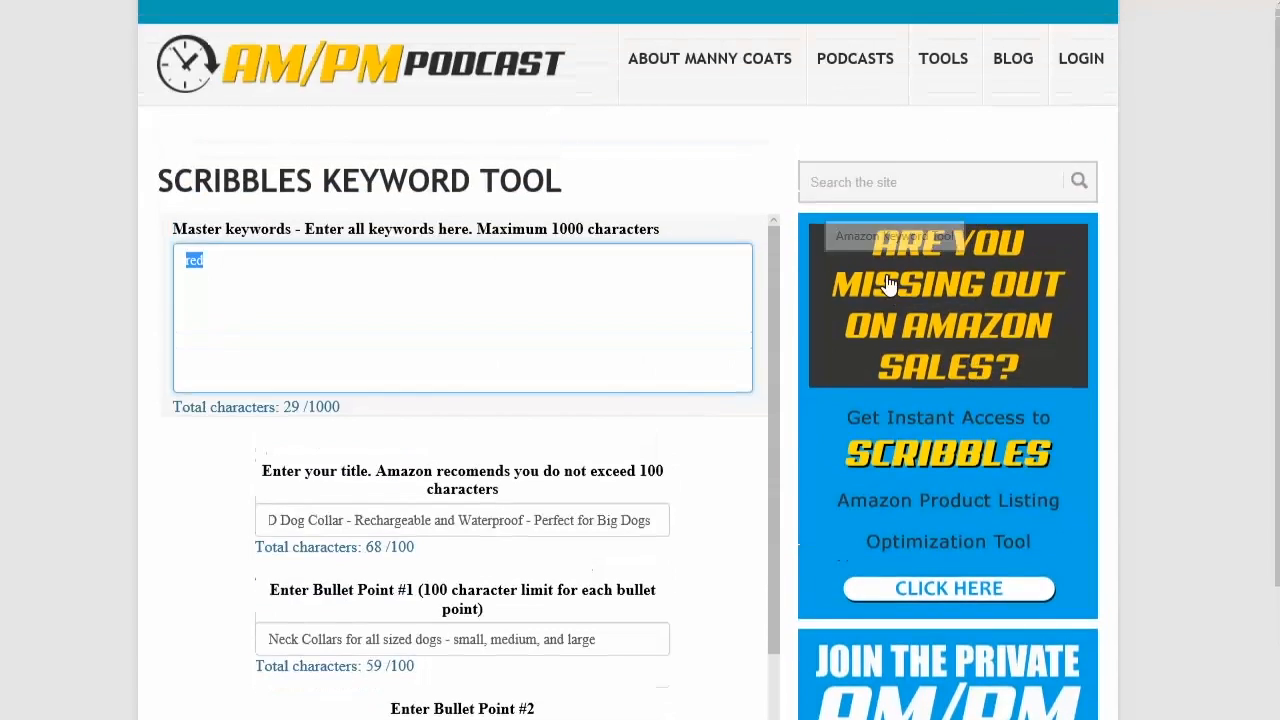
pyautogui.click(229, 262)
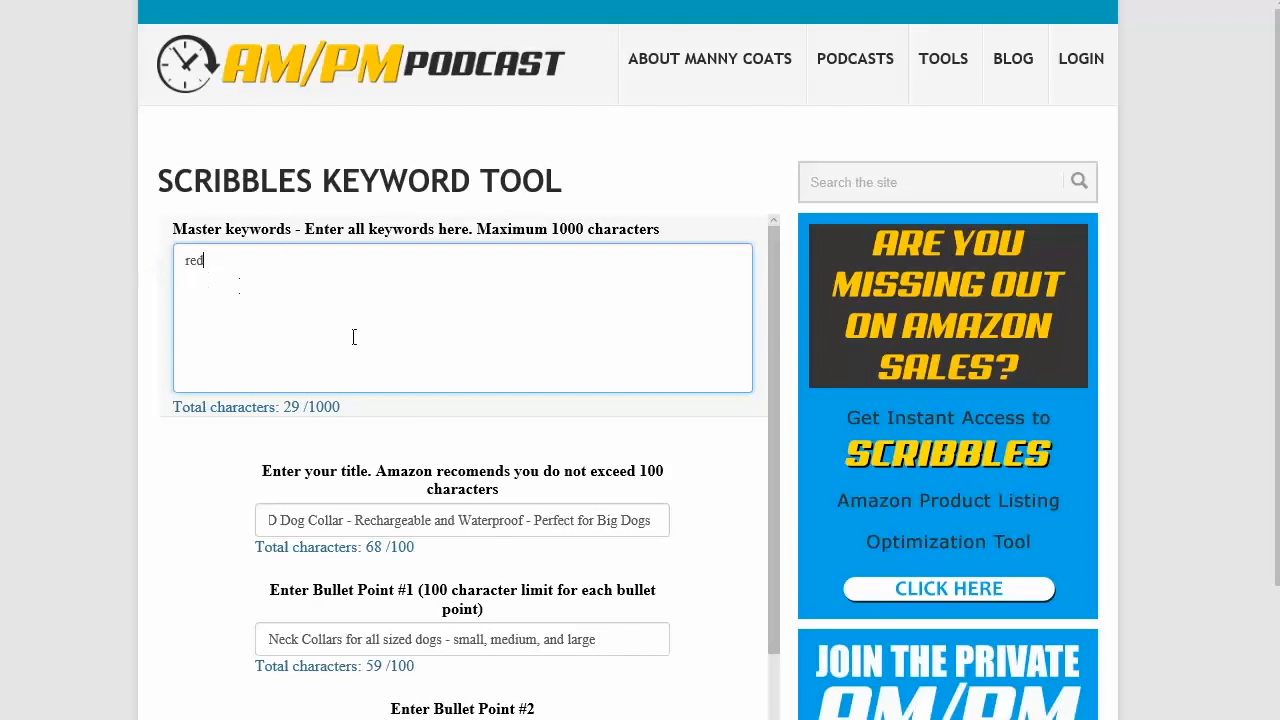
pyautogui.moveTo(774, 371); pyautogui.dragTo(752, 690)
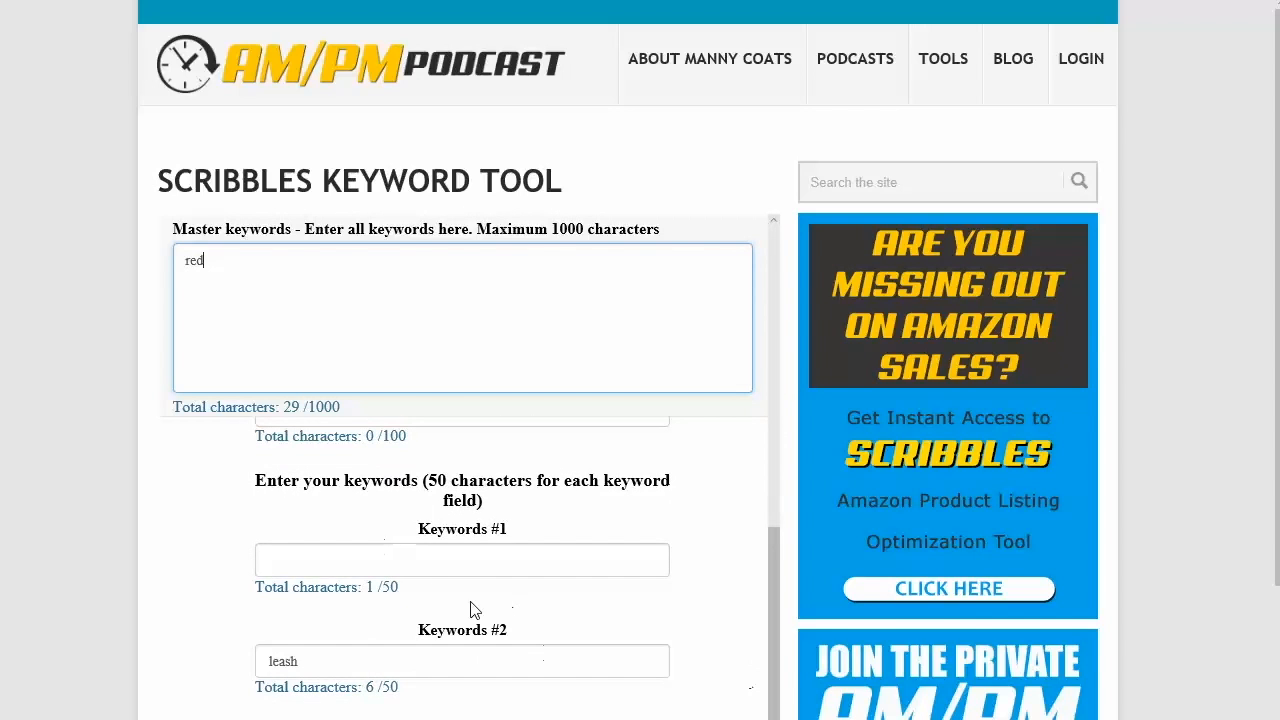
pyautogui.click(447, 567)
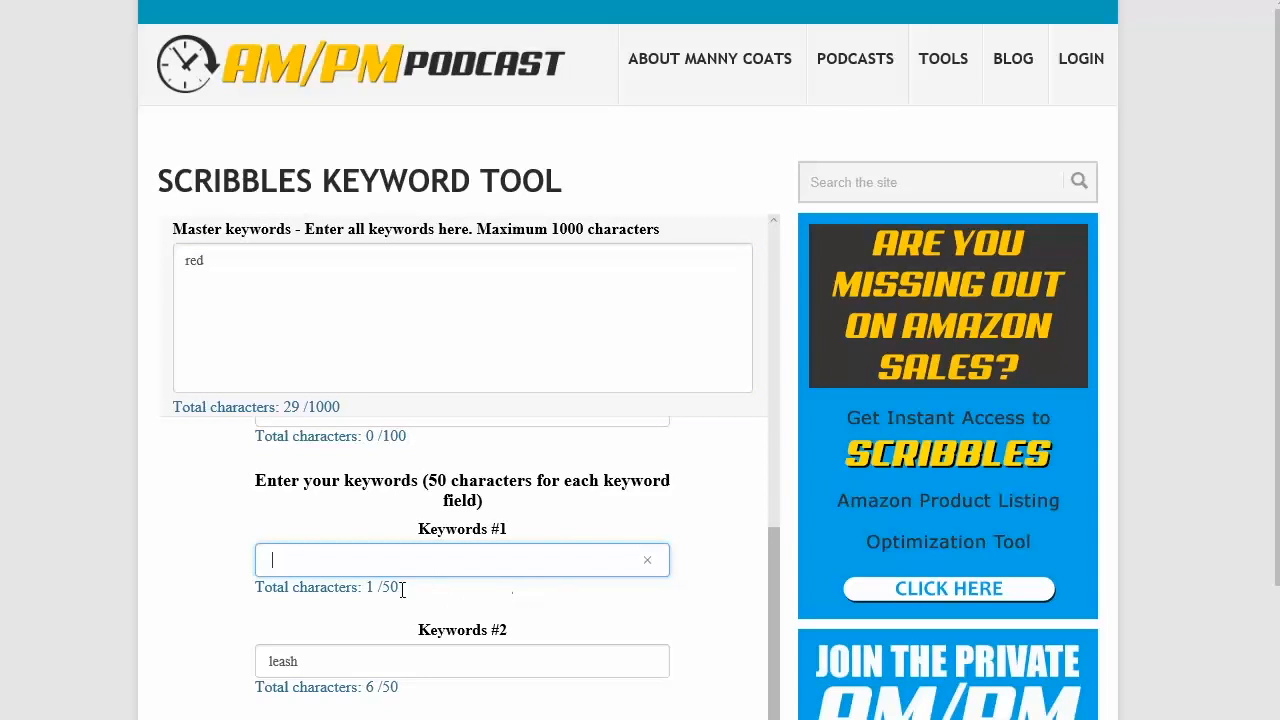
pyautogui.moveTo(399, 587); pyautogui.dragTo(366, 592)
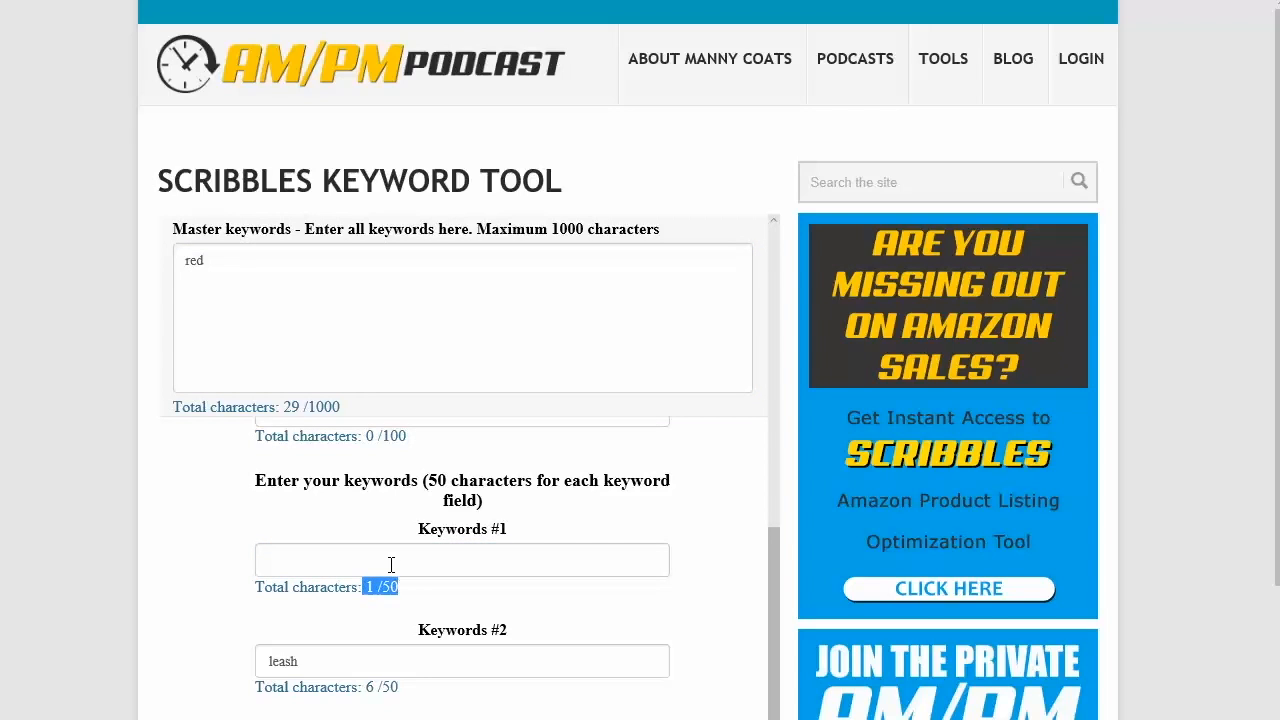
# Step: Test the Keywords #1 character limit with filler text and delete it again
pyautogui.click(389, 566)
pyautogui.write('sdfsdfsdfssdfsdfsdfsdfsdfsdfsdfsdf')
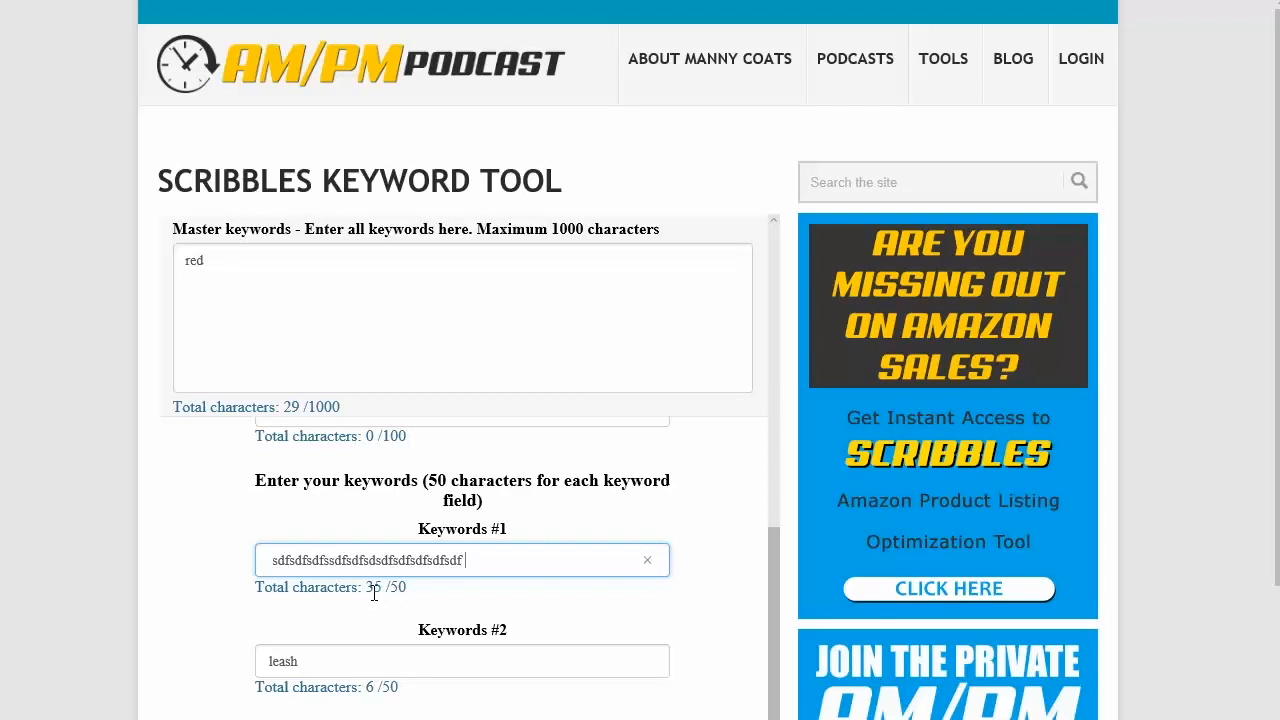
pyautogui.moveTo(512, 558); pyautogui.dragTo(23, 527)
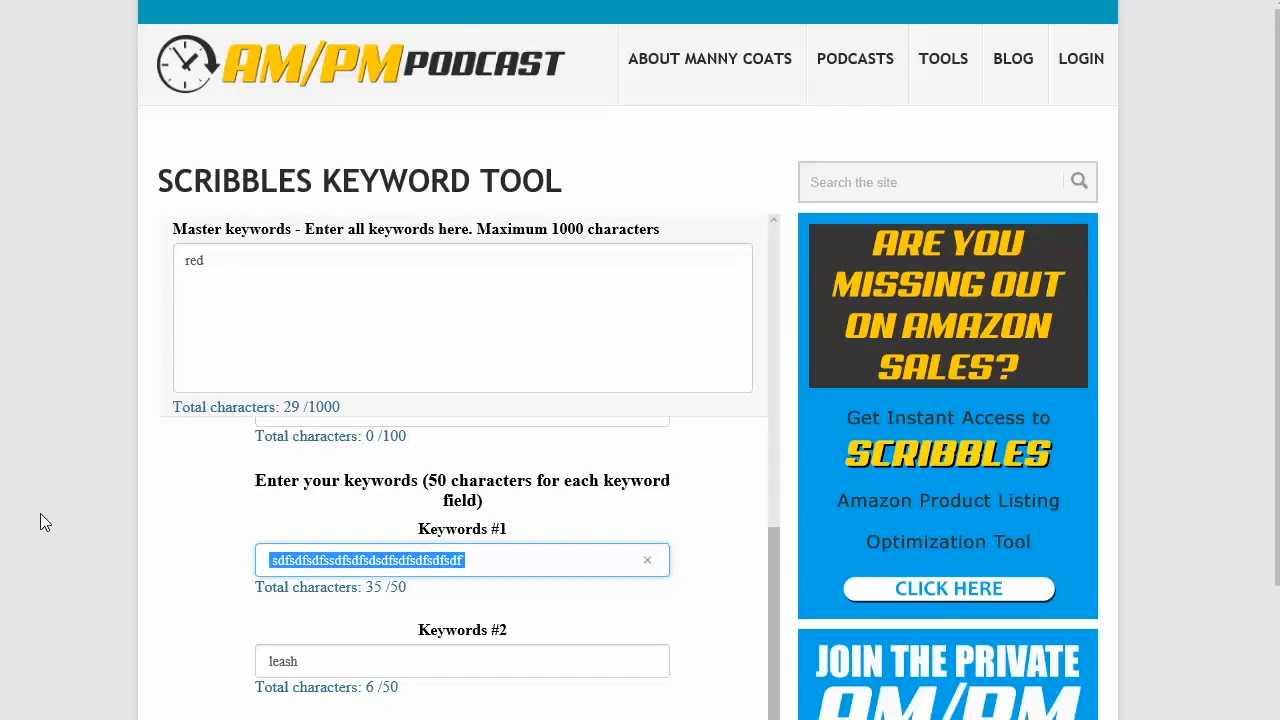
pyautogui.press('BackSpace')
# Step: Reload the page to clear every field and put the cursor in the empty master keywords box
pyautogui.press('F5')
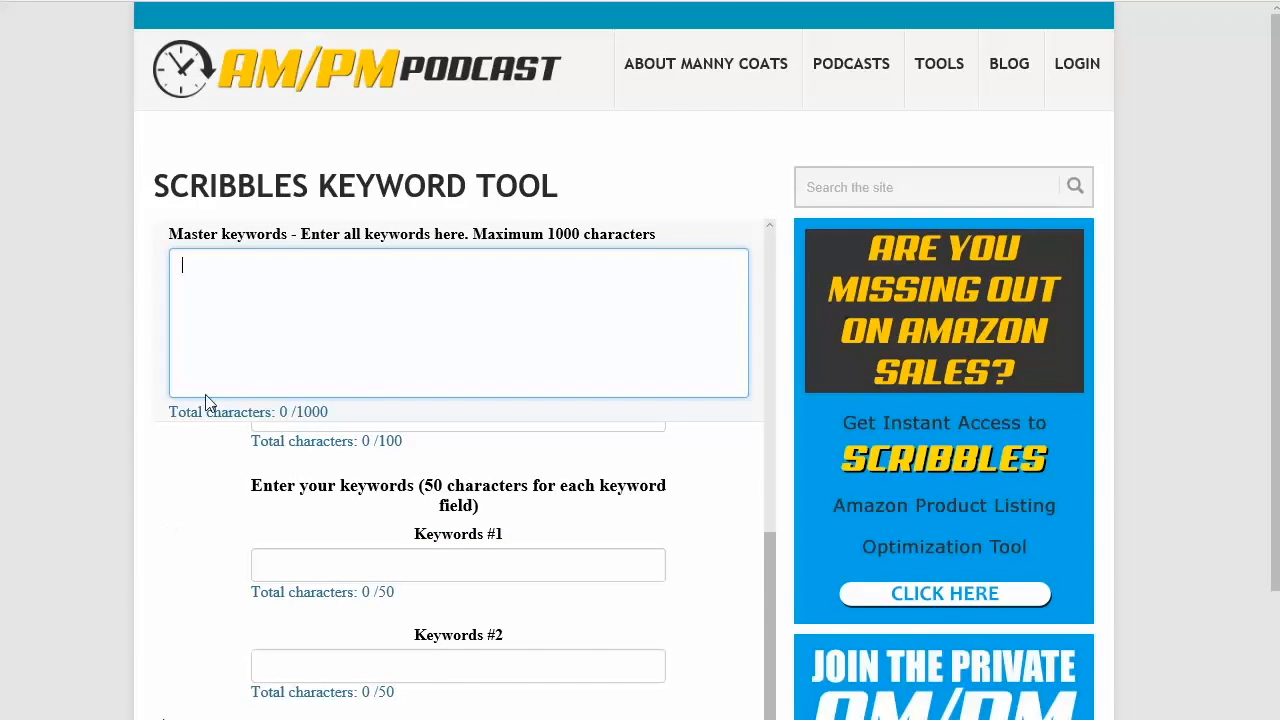
pyautogui.moveTo(155, 190); pyautogui.dragTo(537, 200)
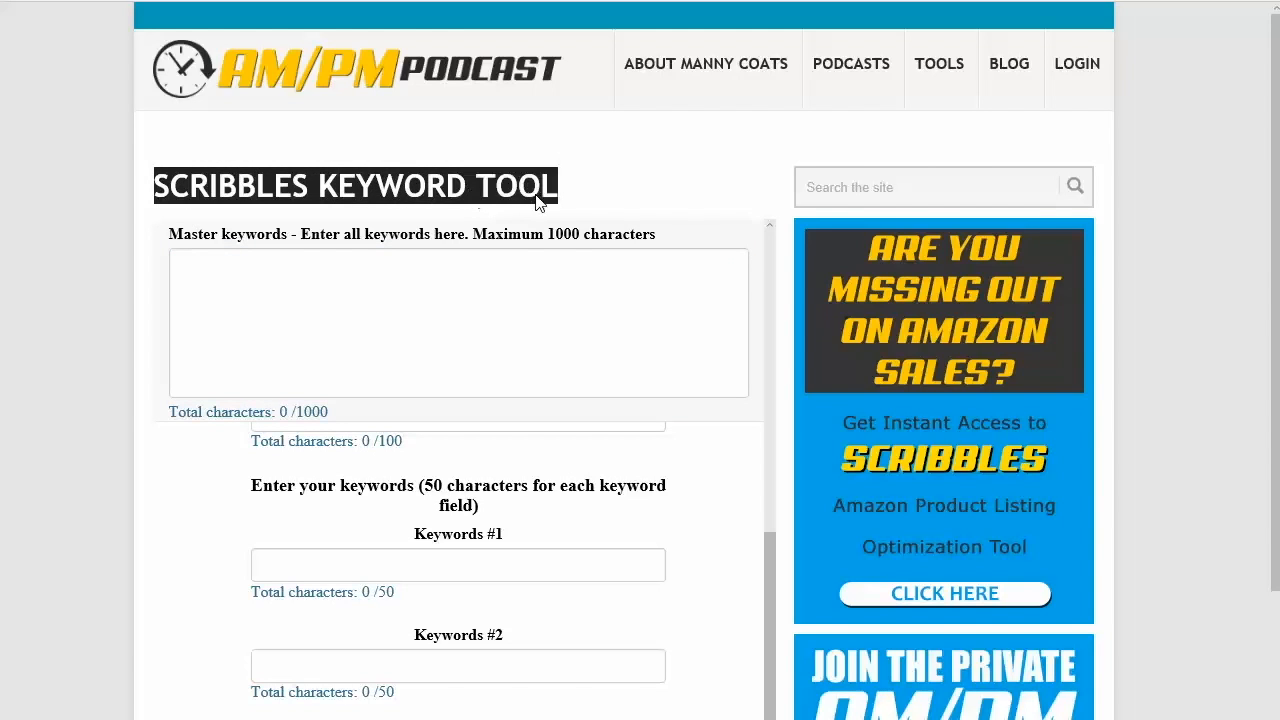
pyautogui.click(446, 310)
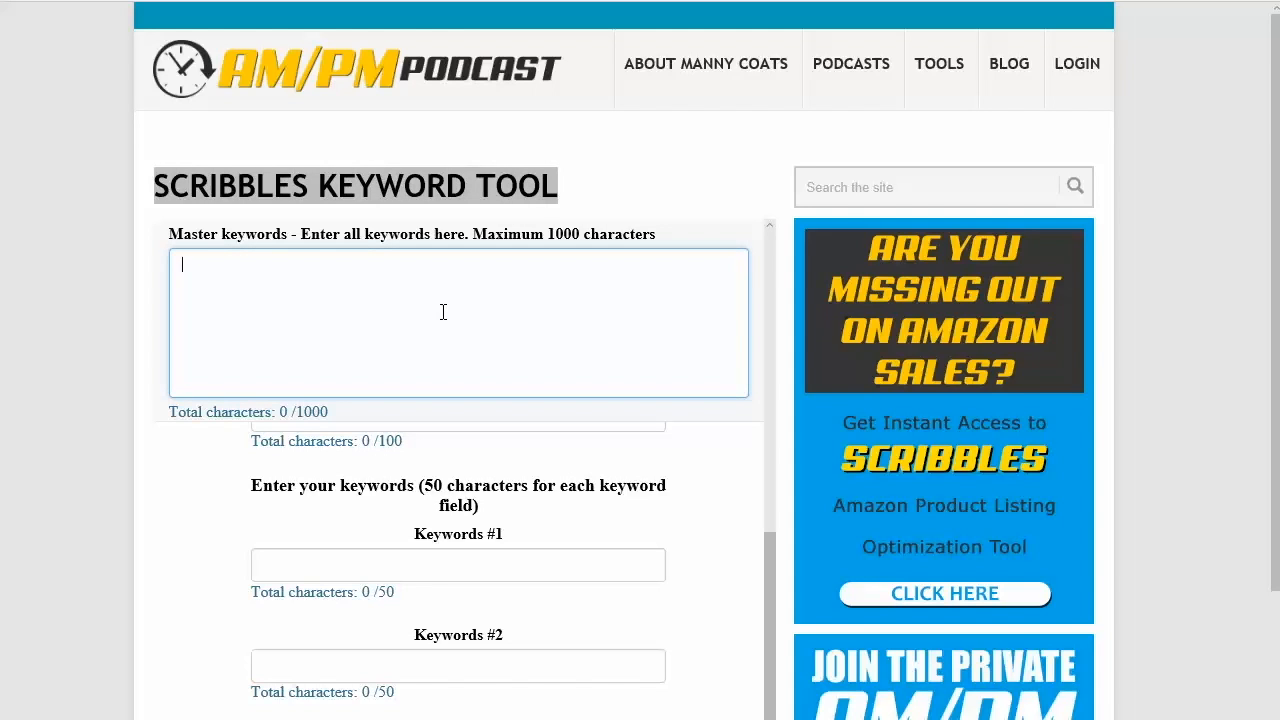